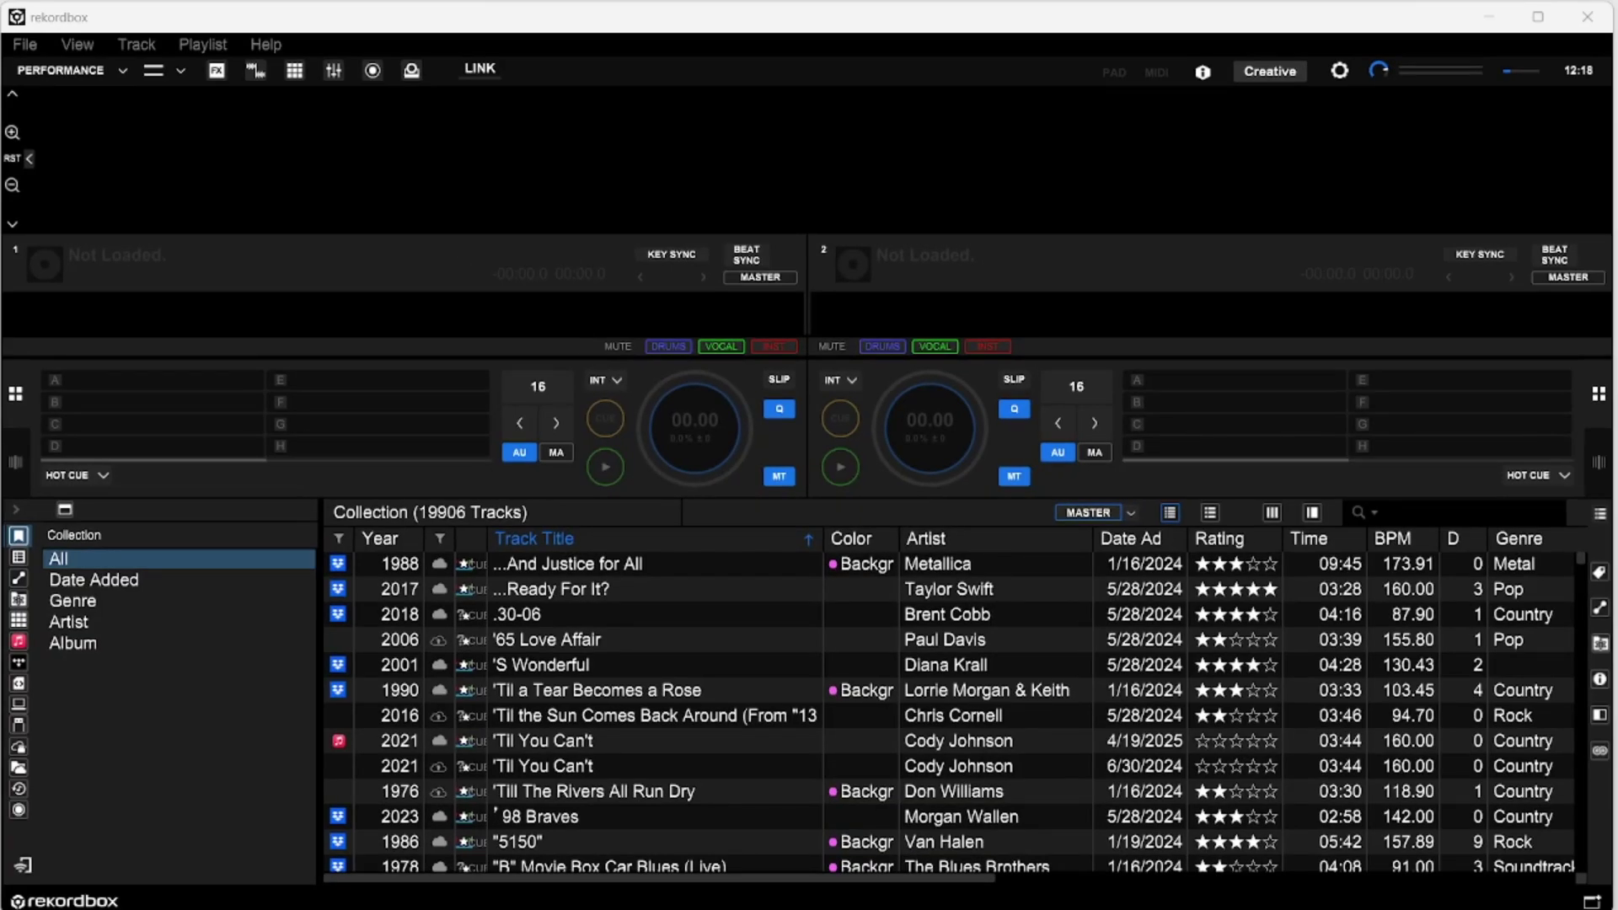
- Check rekordbox's version and license information from the Help menu, then close it
click(267, 46)
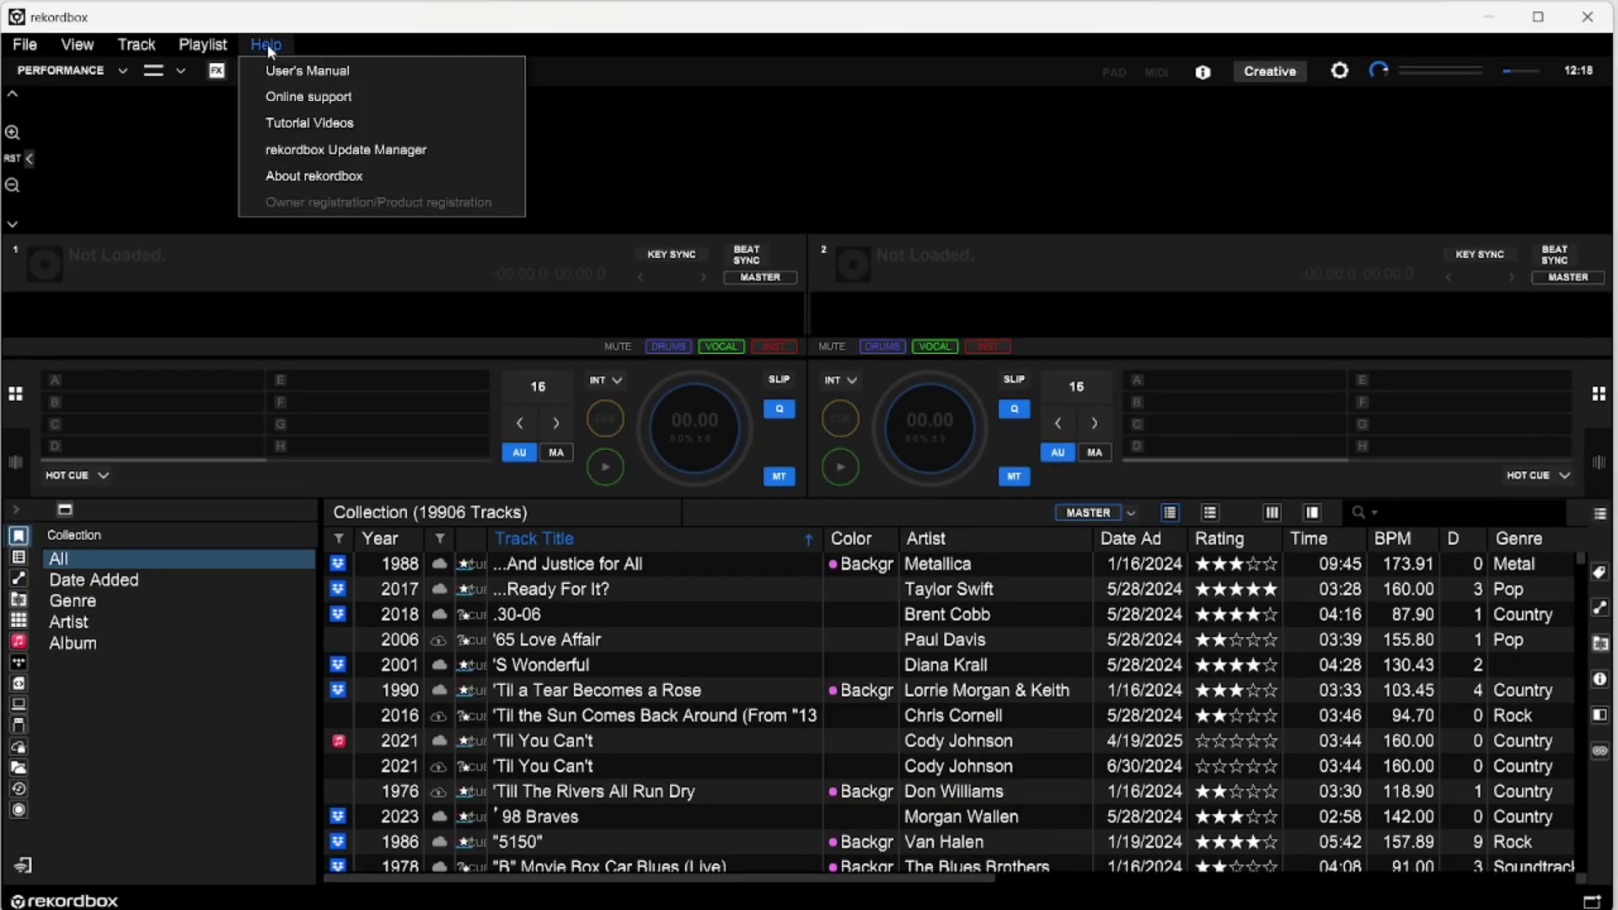
click(317, 174)
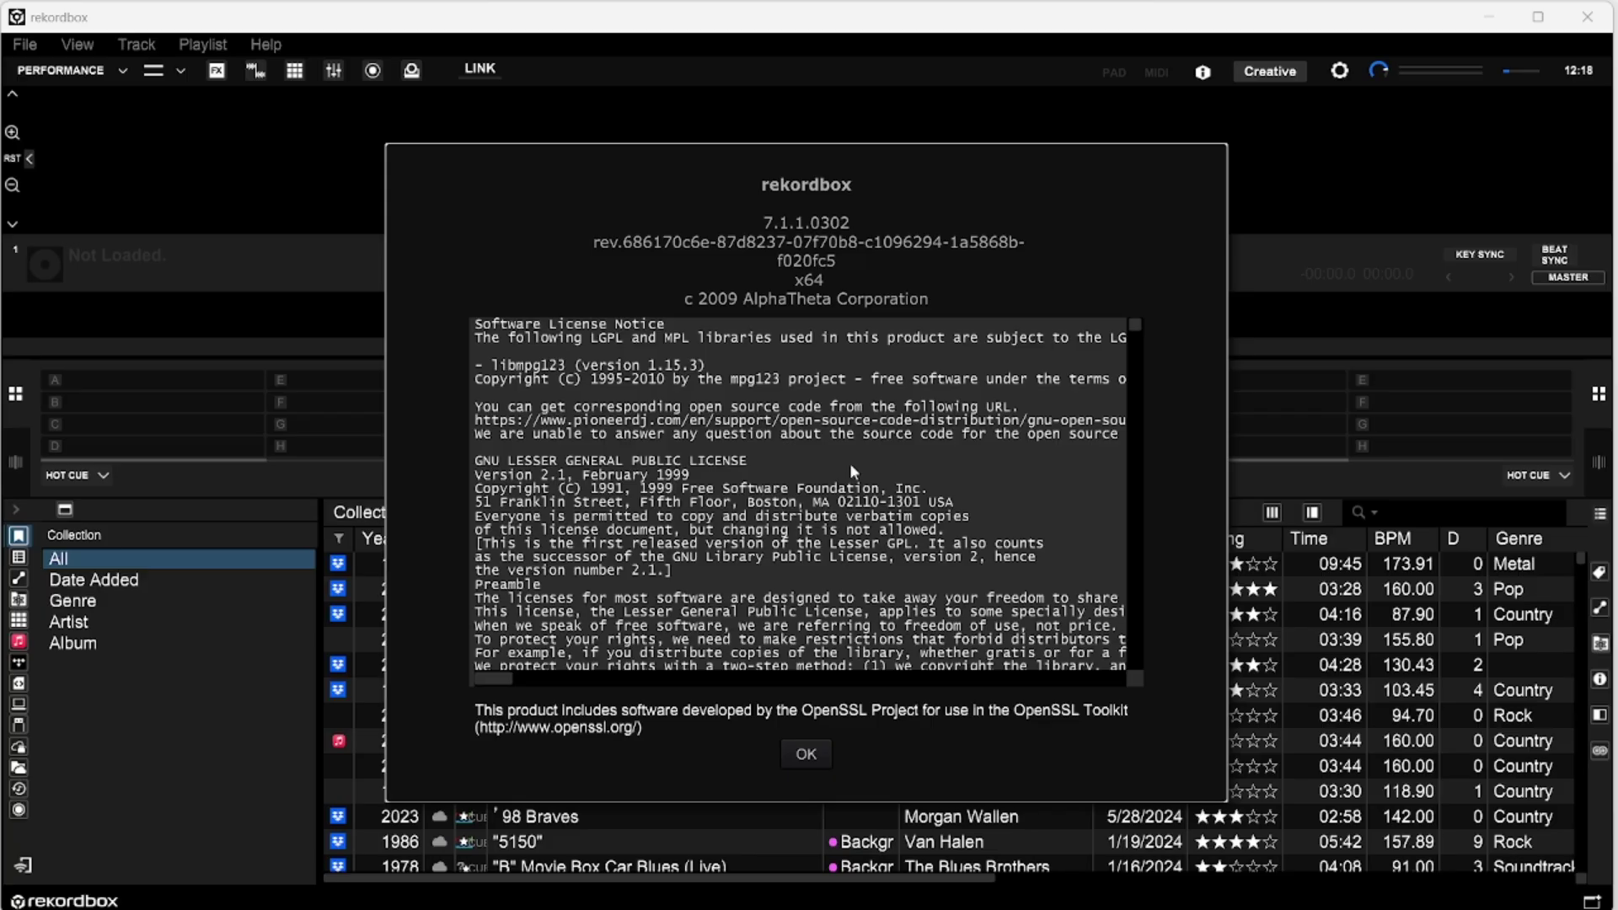
click(811, 763)
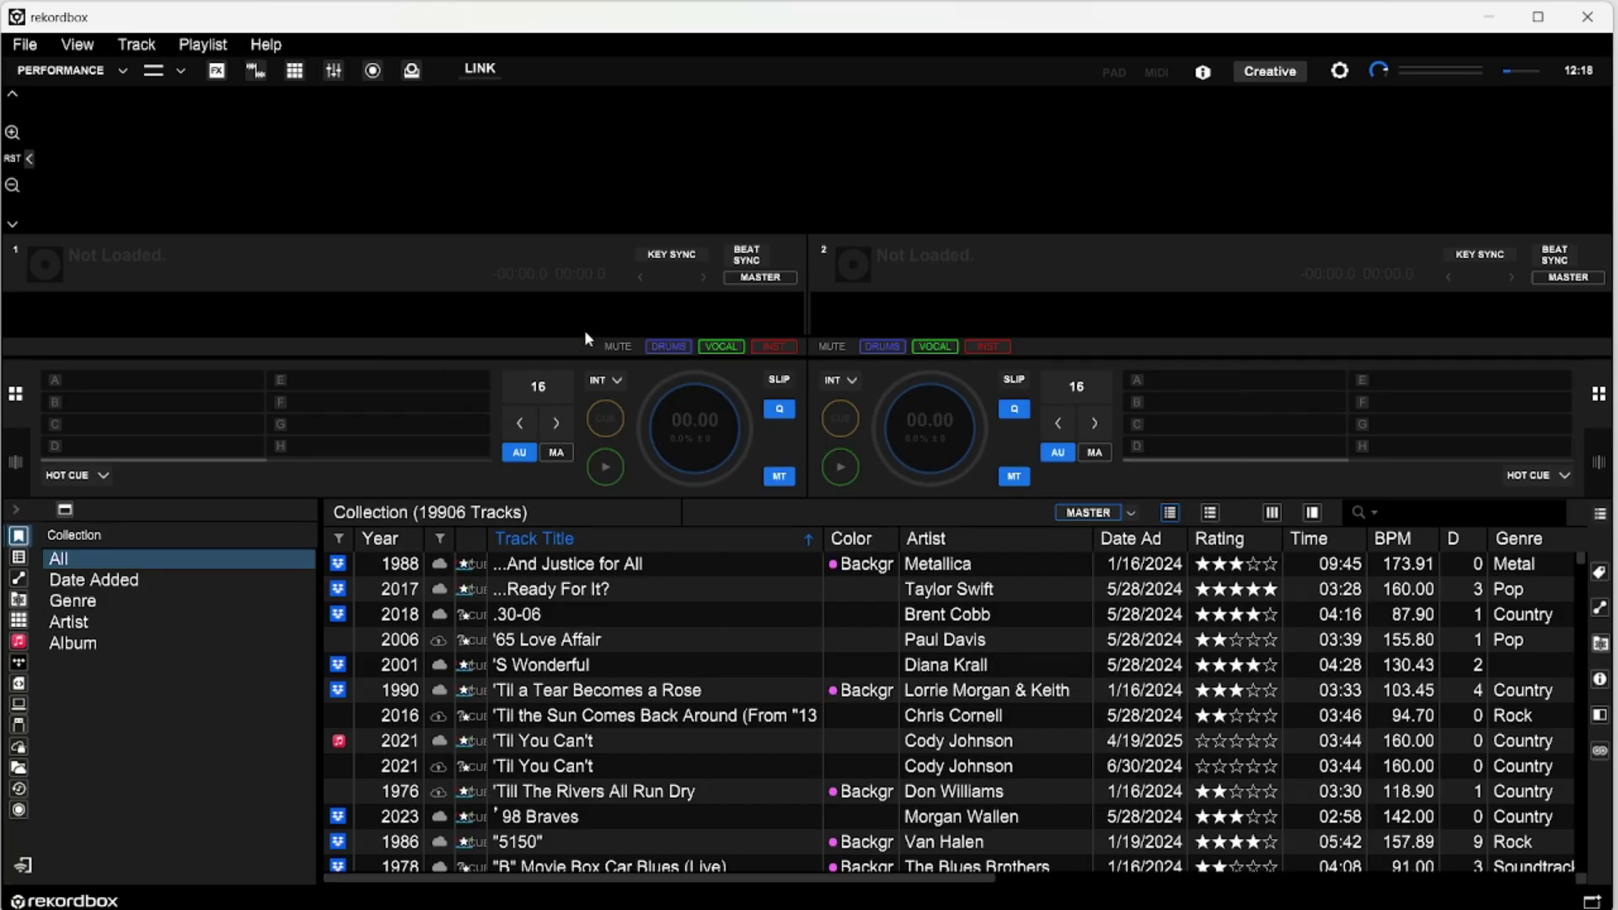
click(265, 44)
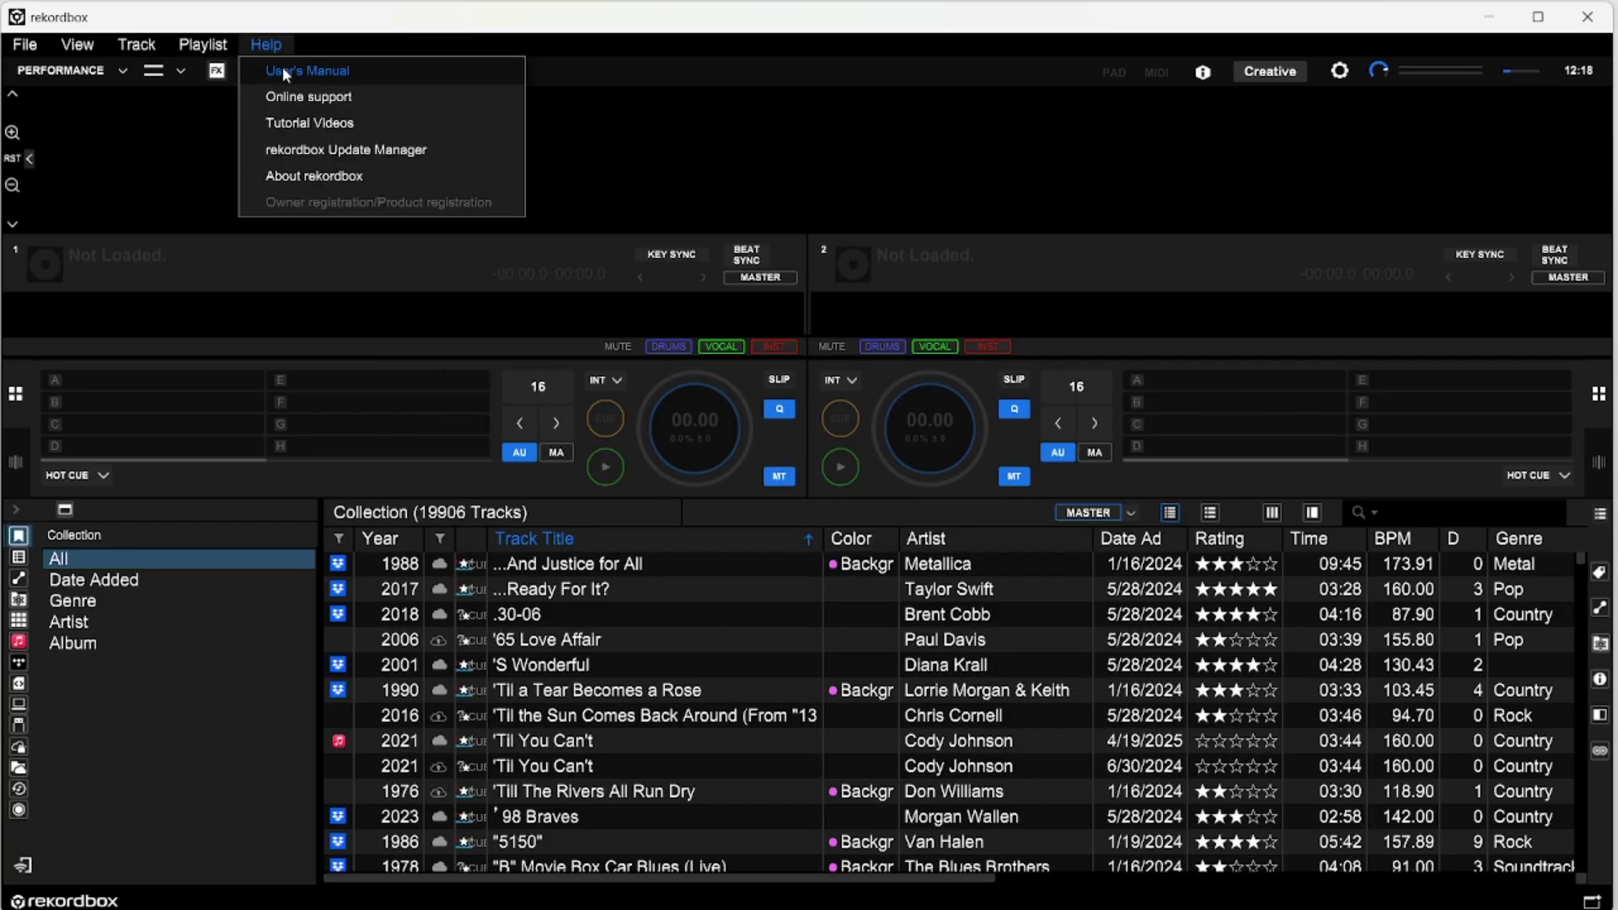
click(268, 45)
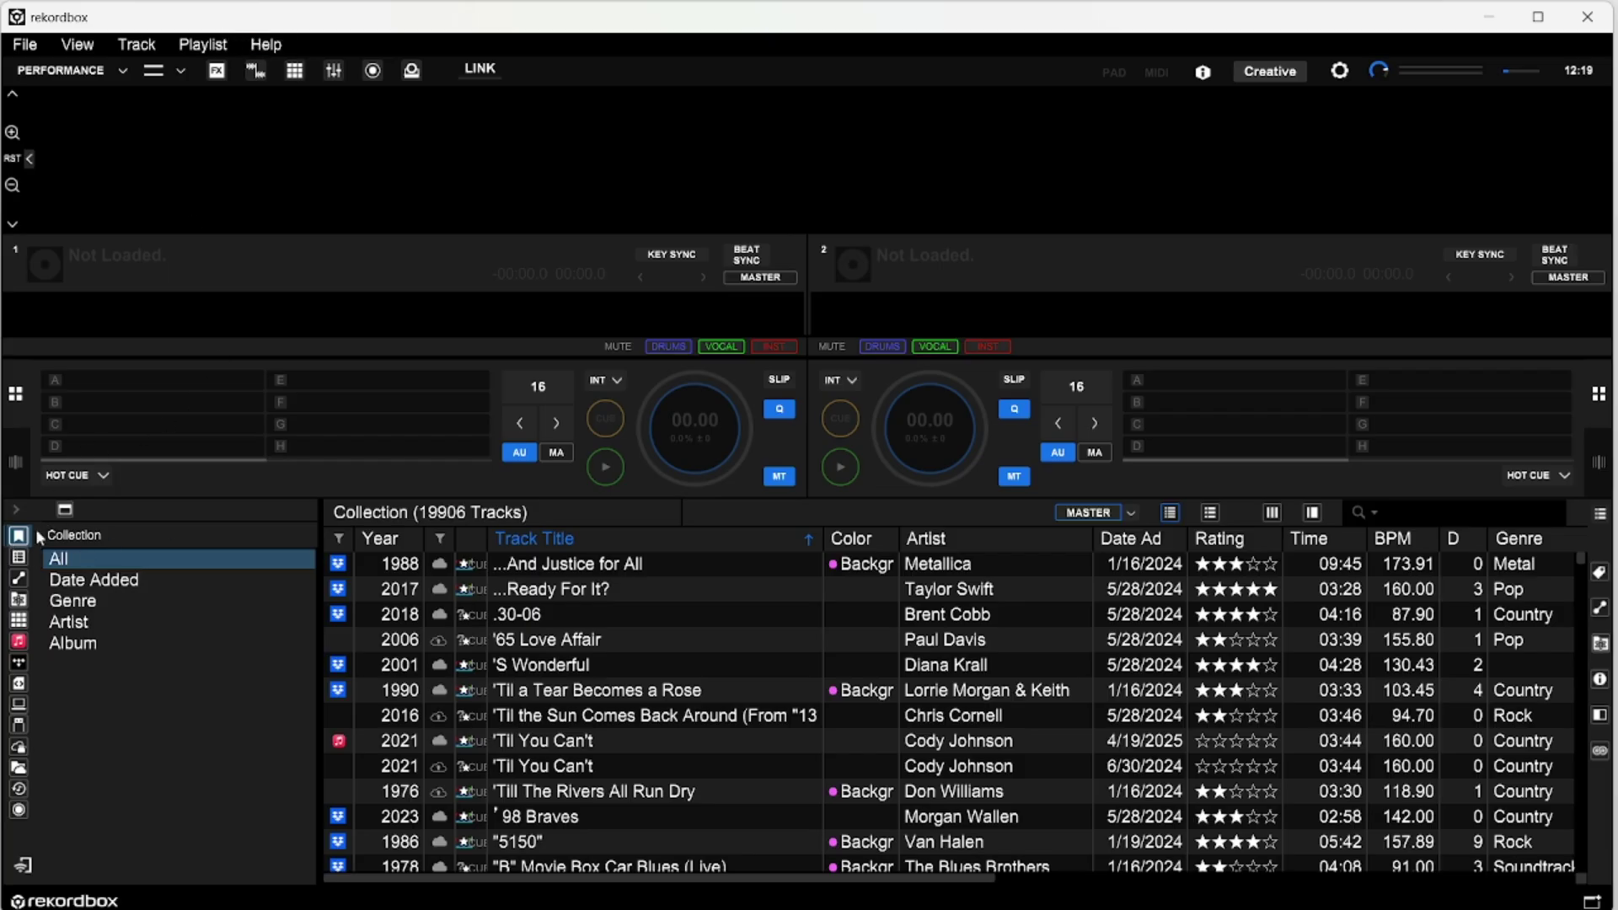
scroll(711, 650, down, 10)
scroll(731, 641, up, 10)
scroll(496, 594, down, 3)
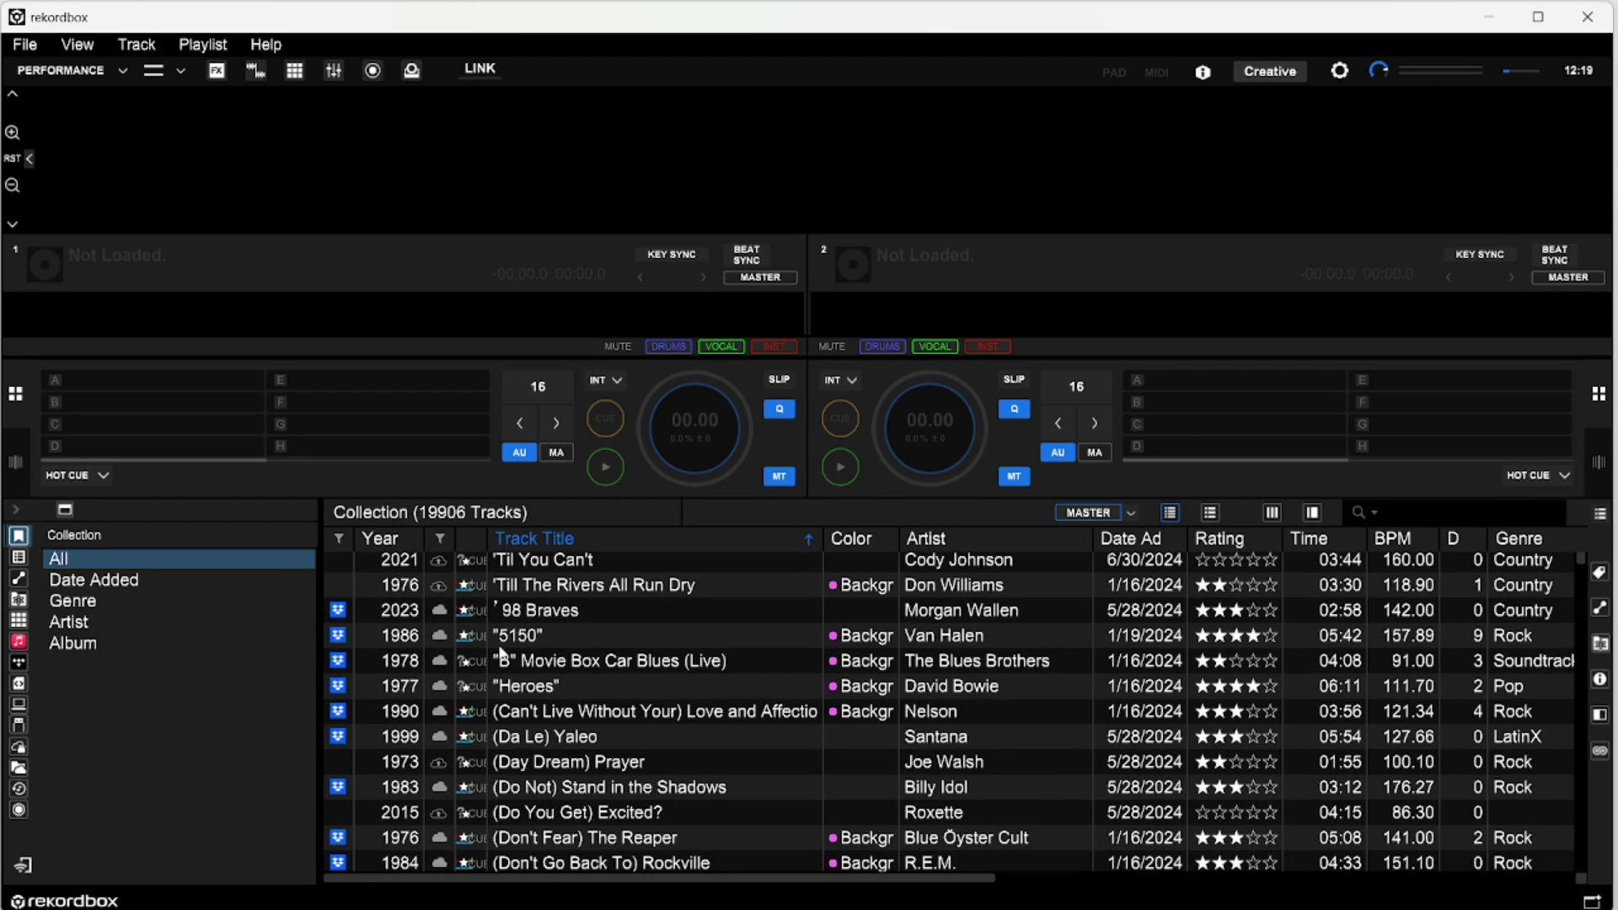
scroll(502, 652, up, 3)
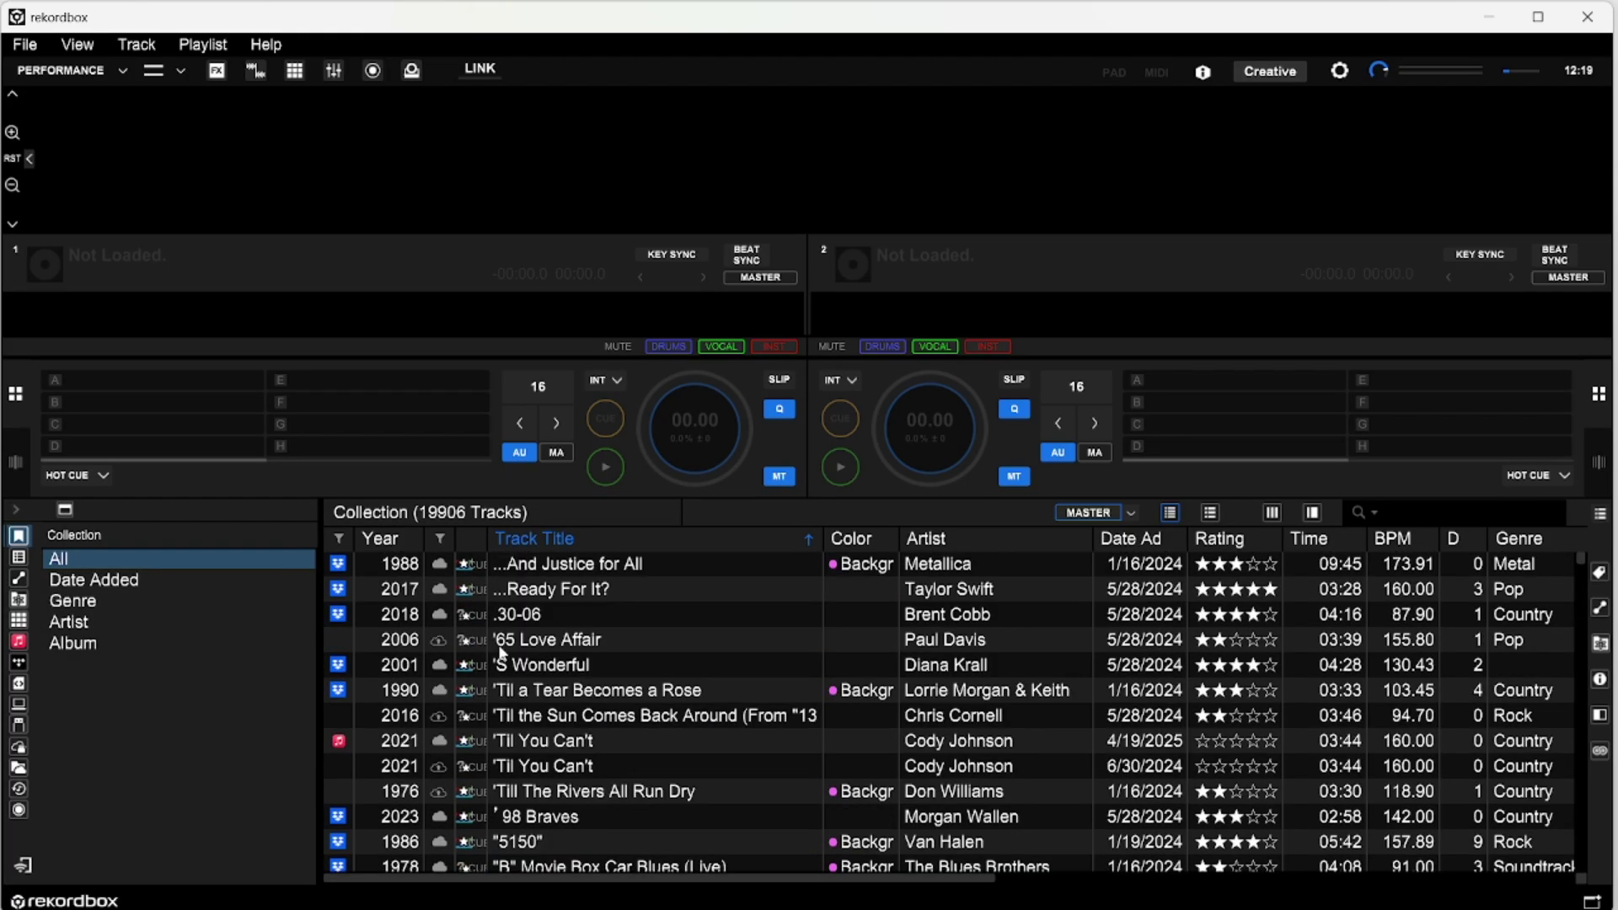
- Show the Playlists tree and list Abridged Collection's 8467 tracks, collapsing and re-expanding Playlists
click(19, 558)
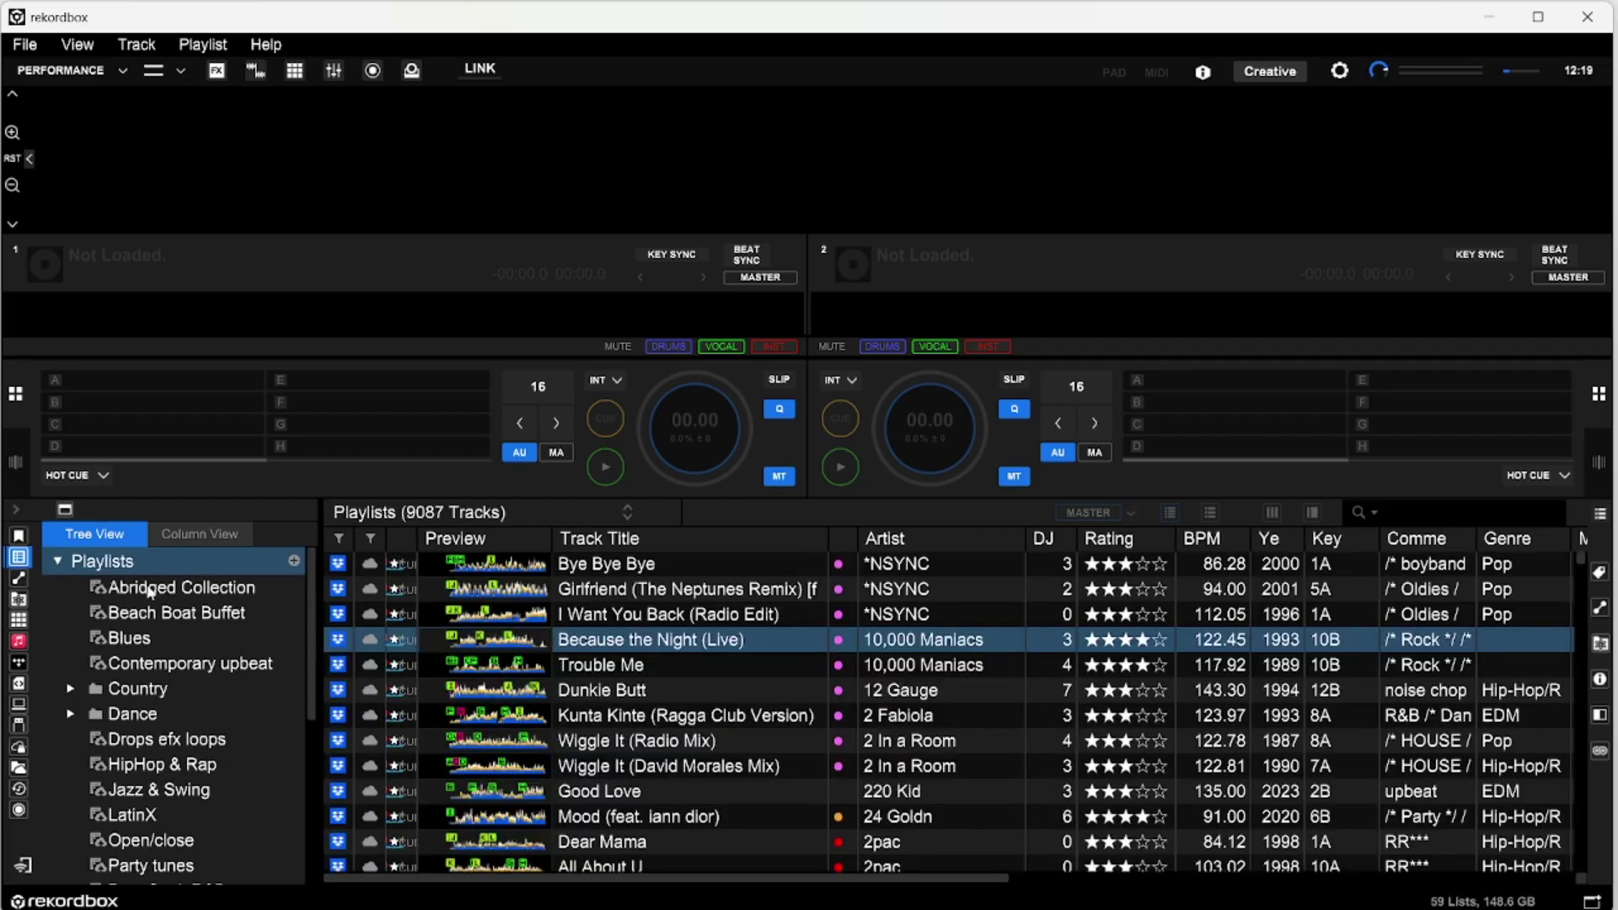
click(160, 594)
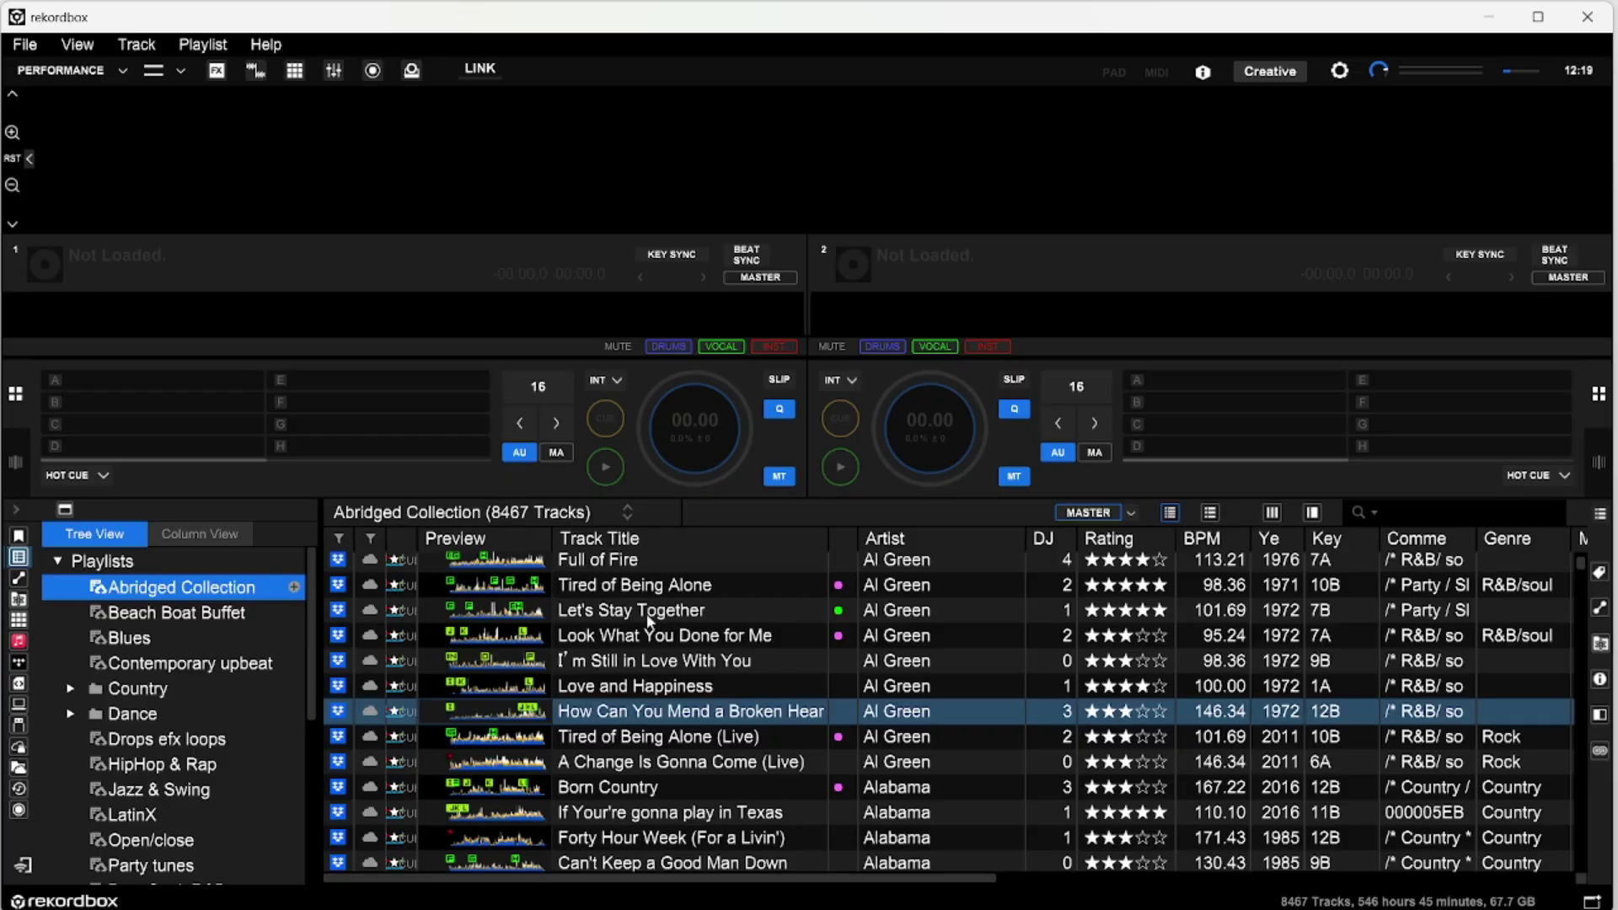
scroll(653, 628, down, 8)
scroll(662, 649, up, 15)
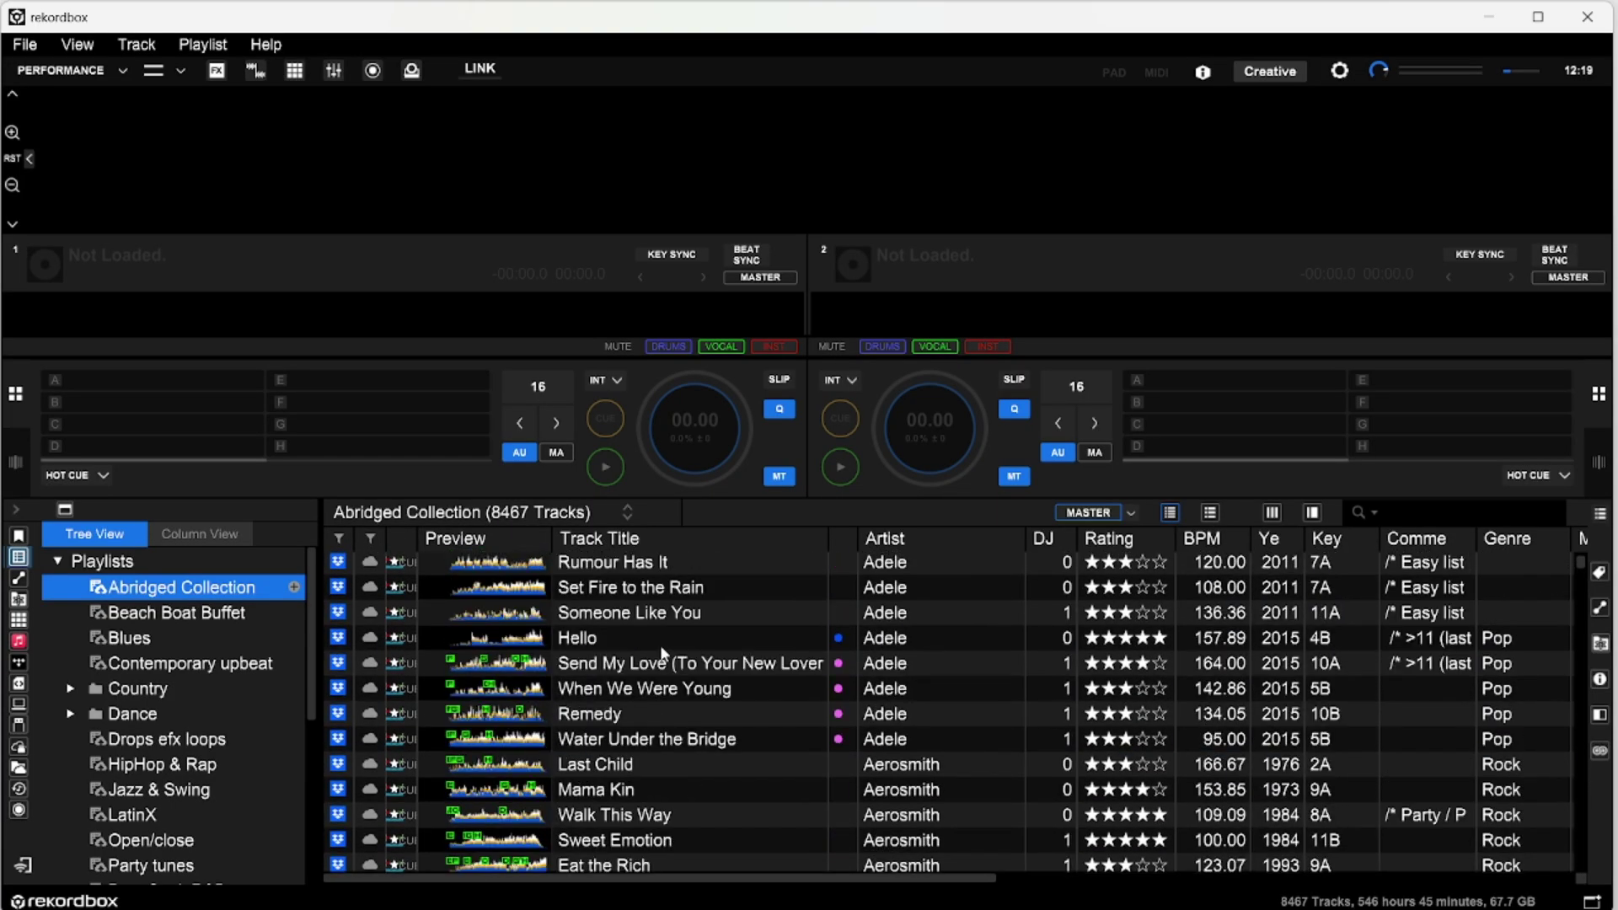
scroll(663, 654, down, 6)
scroll(599, 663, up, 9)
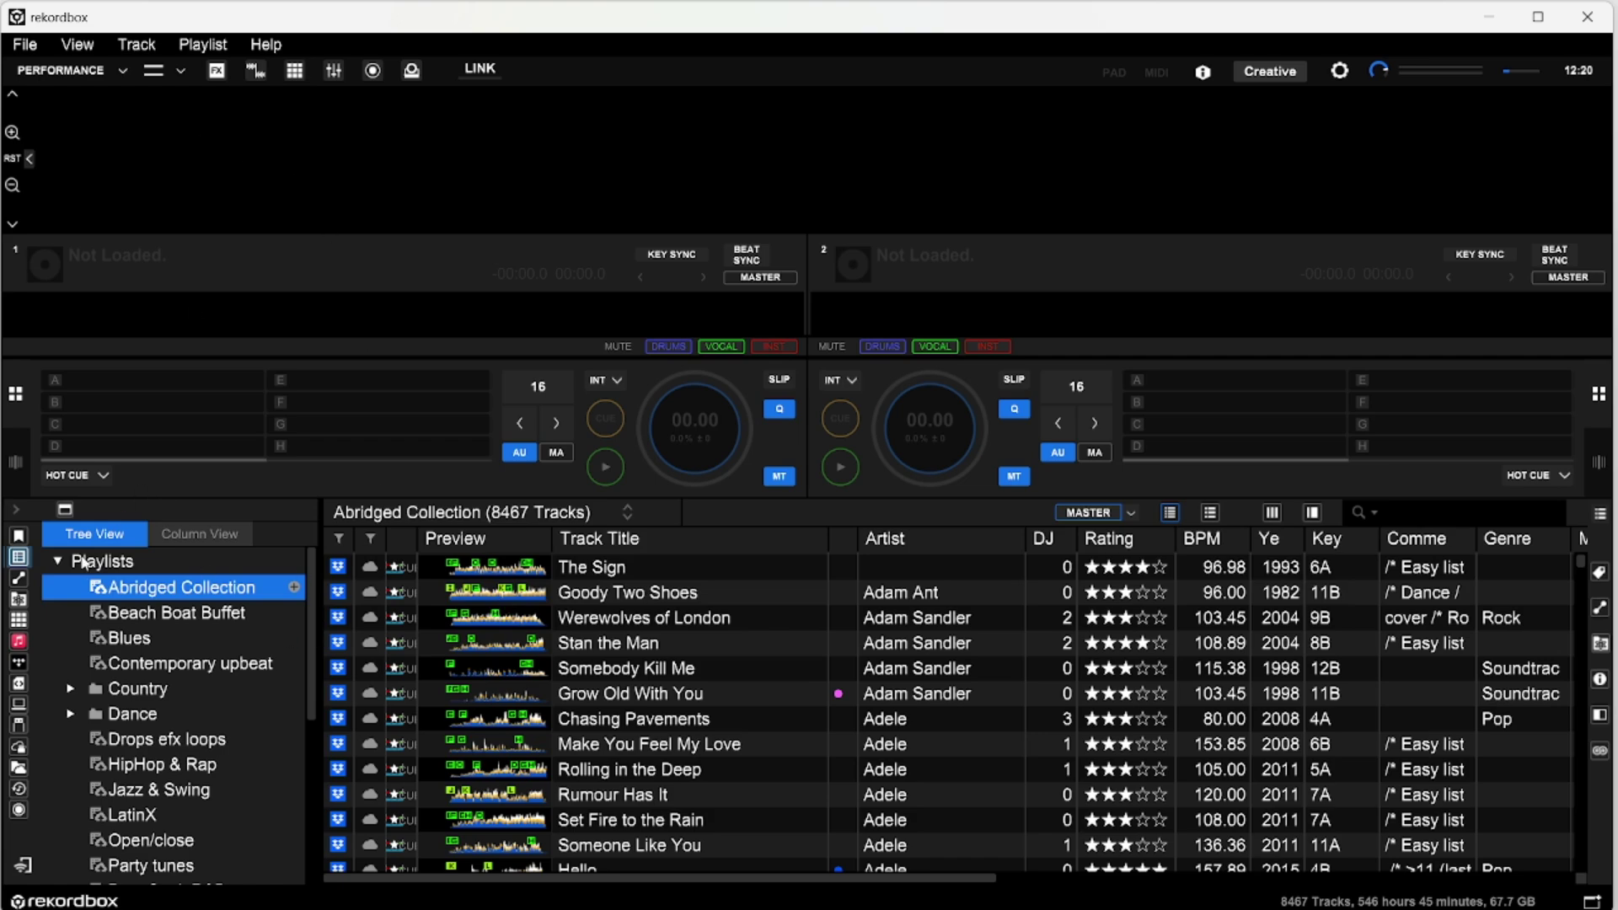
click(58, 562)
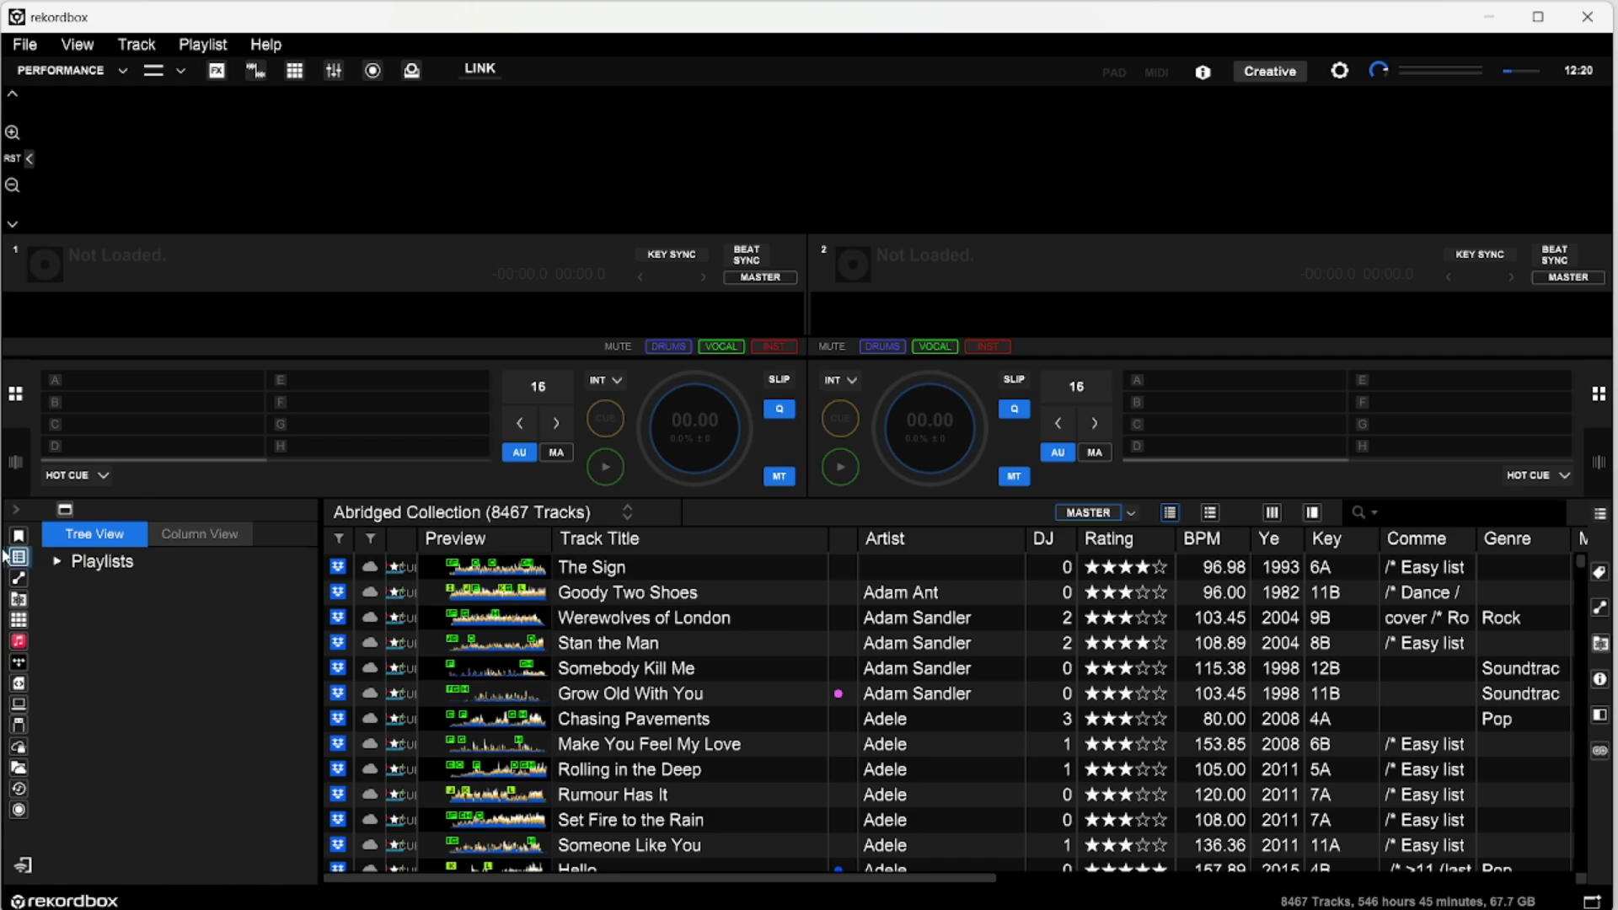
click(57, 564)
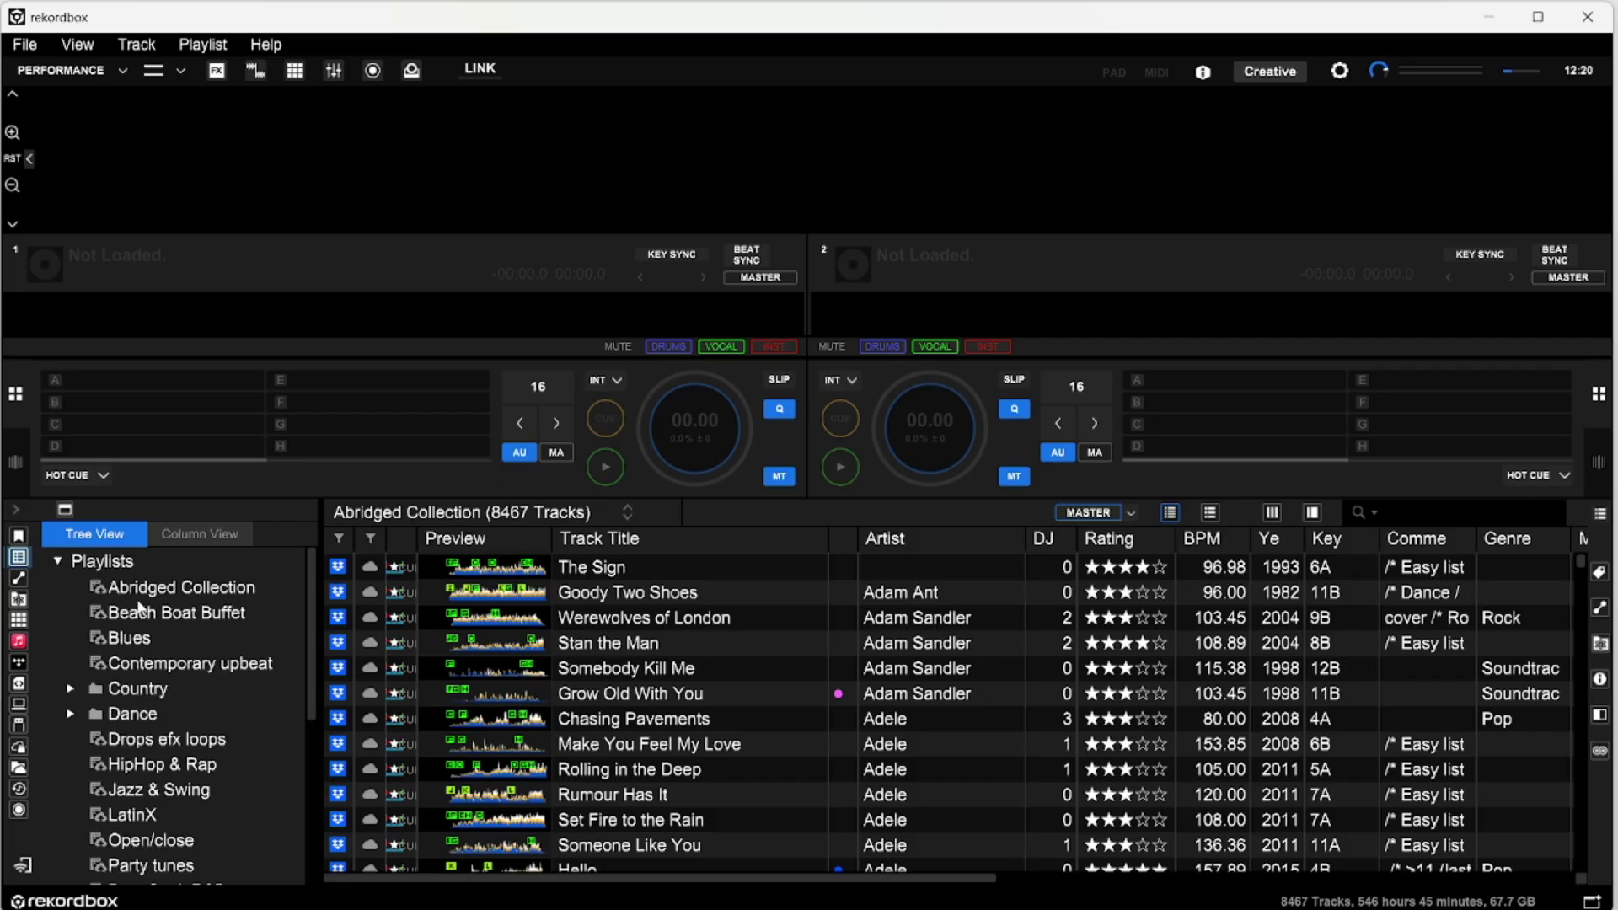
- Create a new empty playlist named 'dance'
click(200, 47)
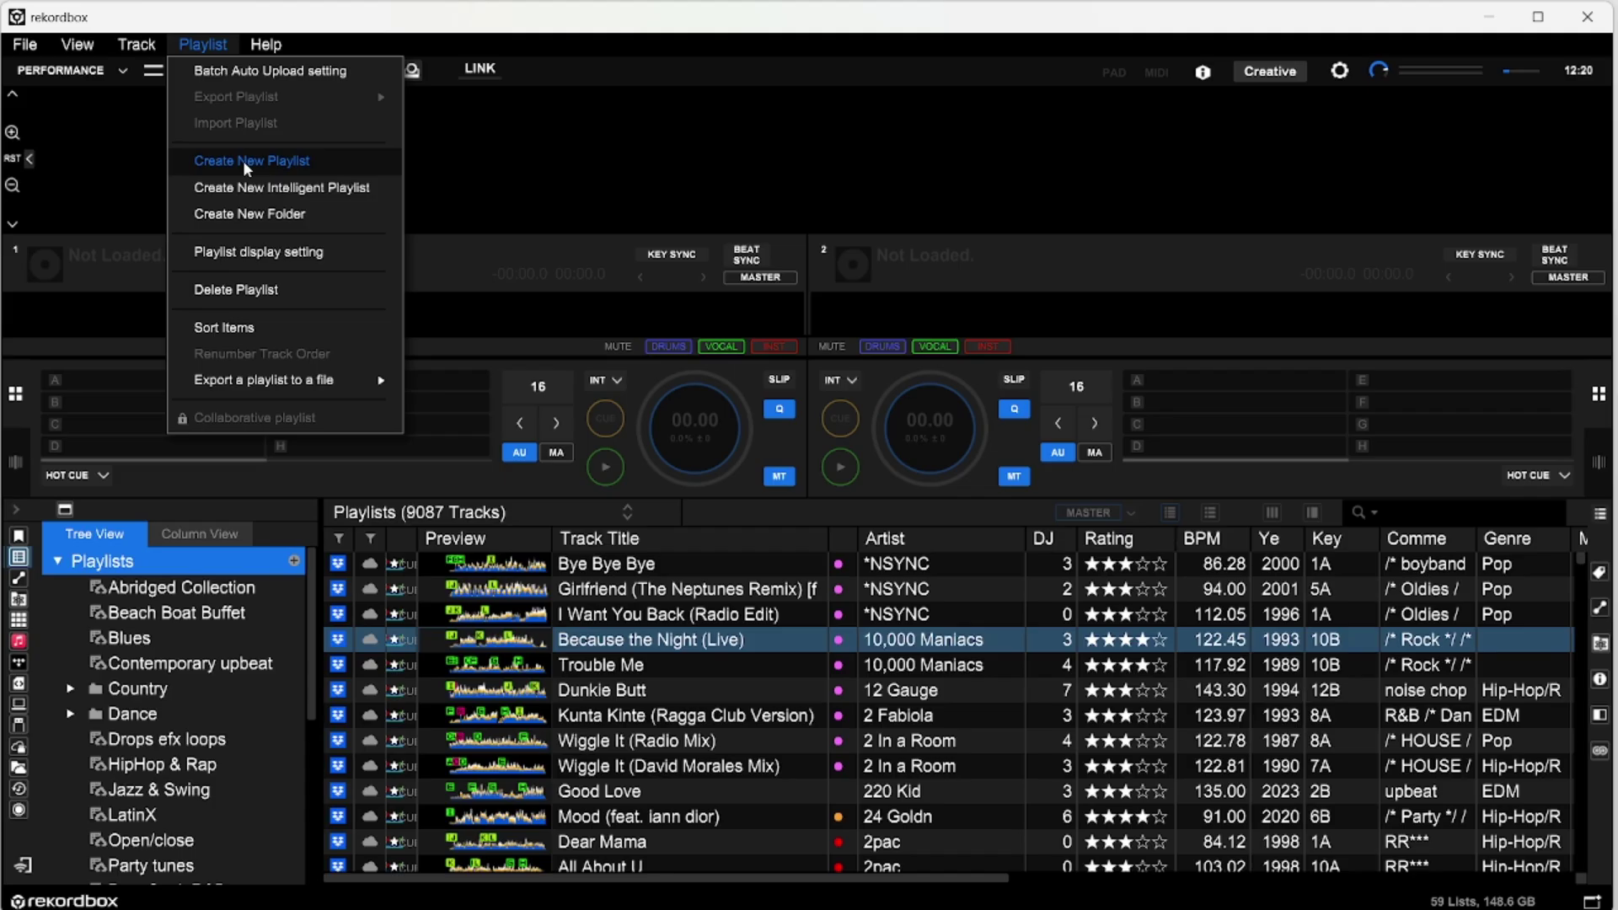
click(247, 162)
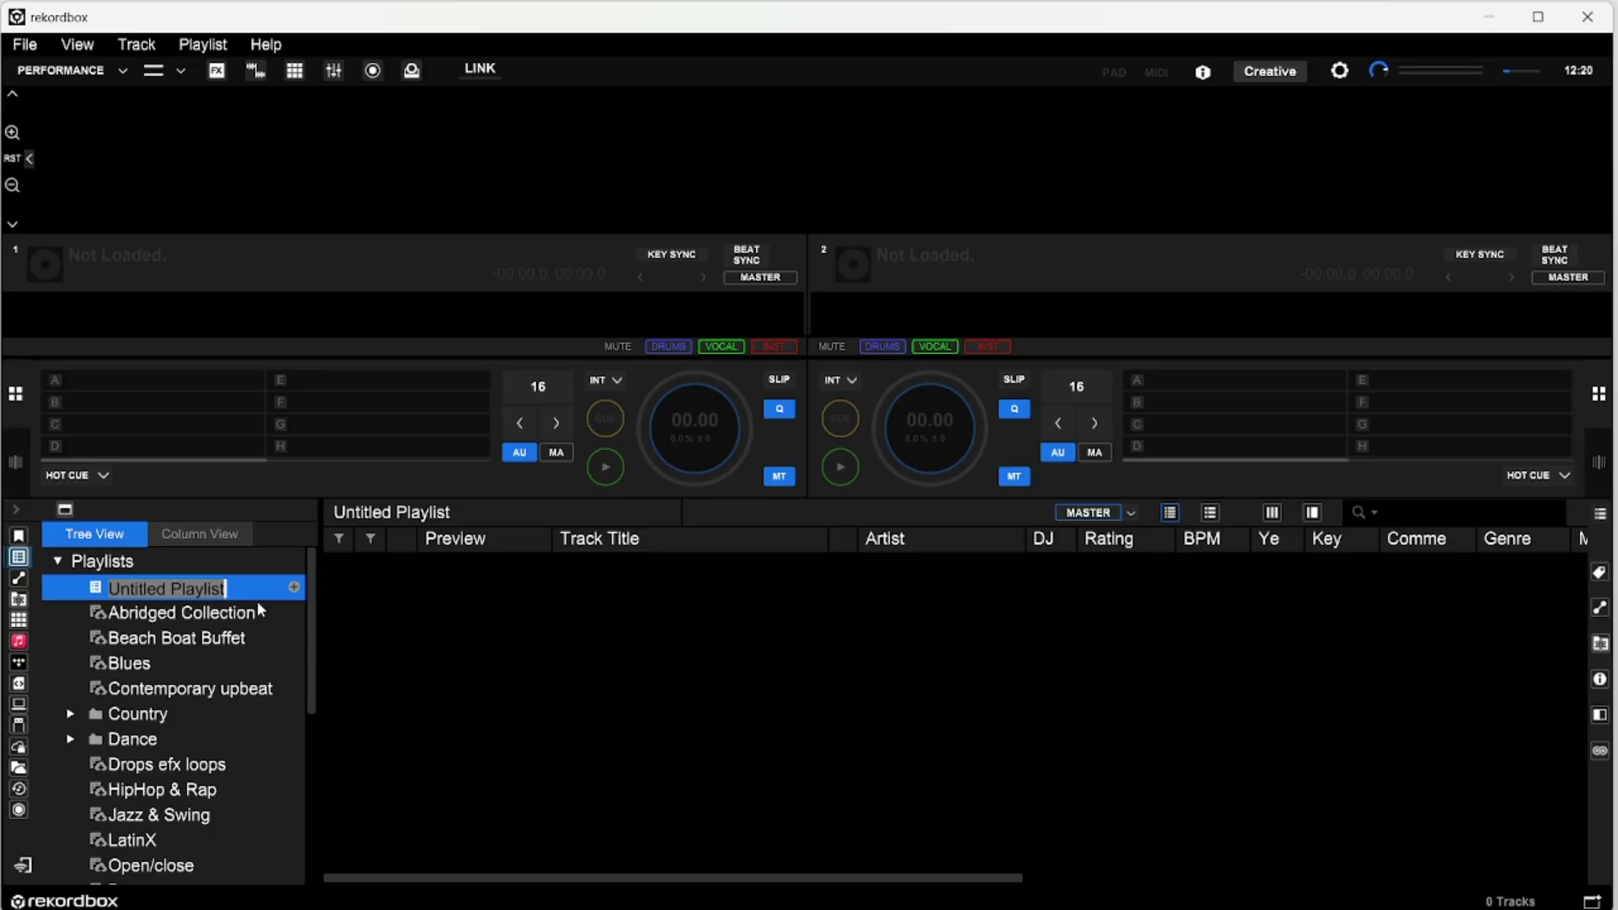
text(dance)
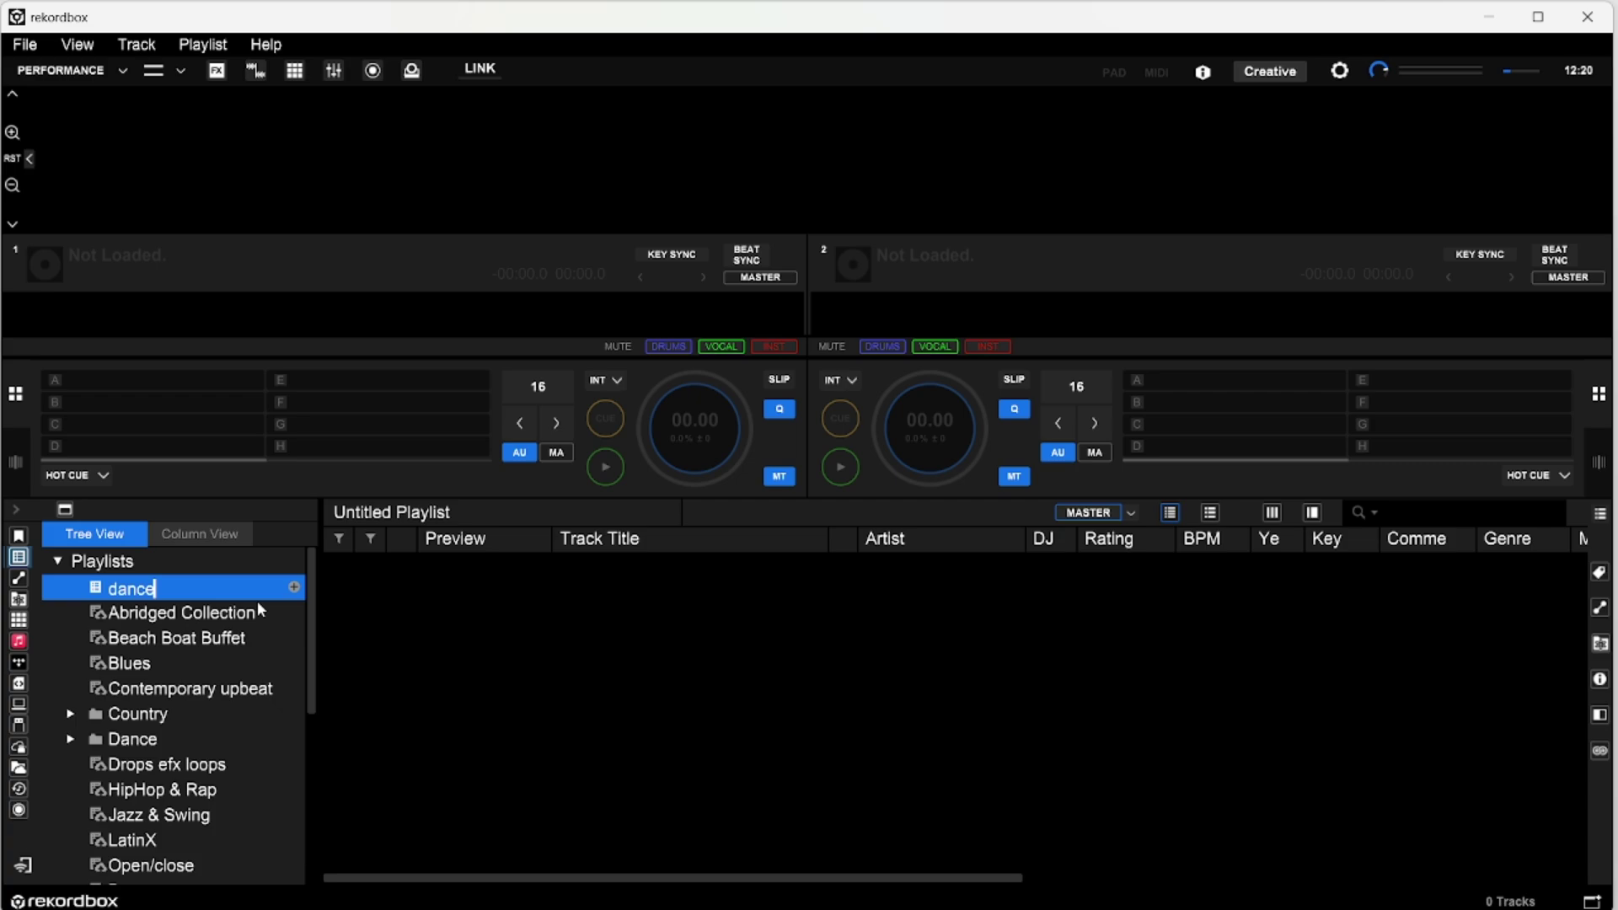
key(Return)
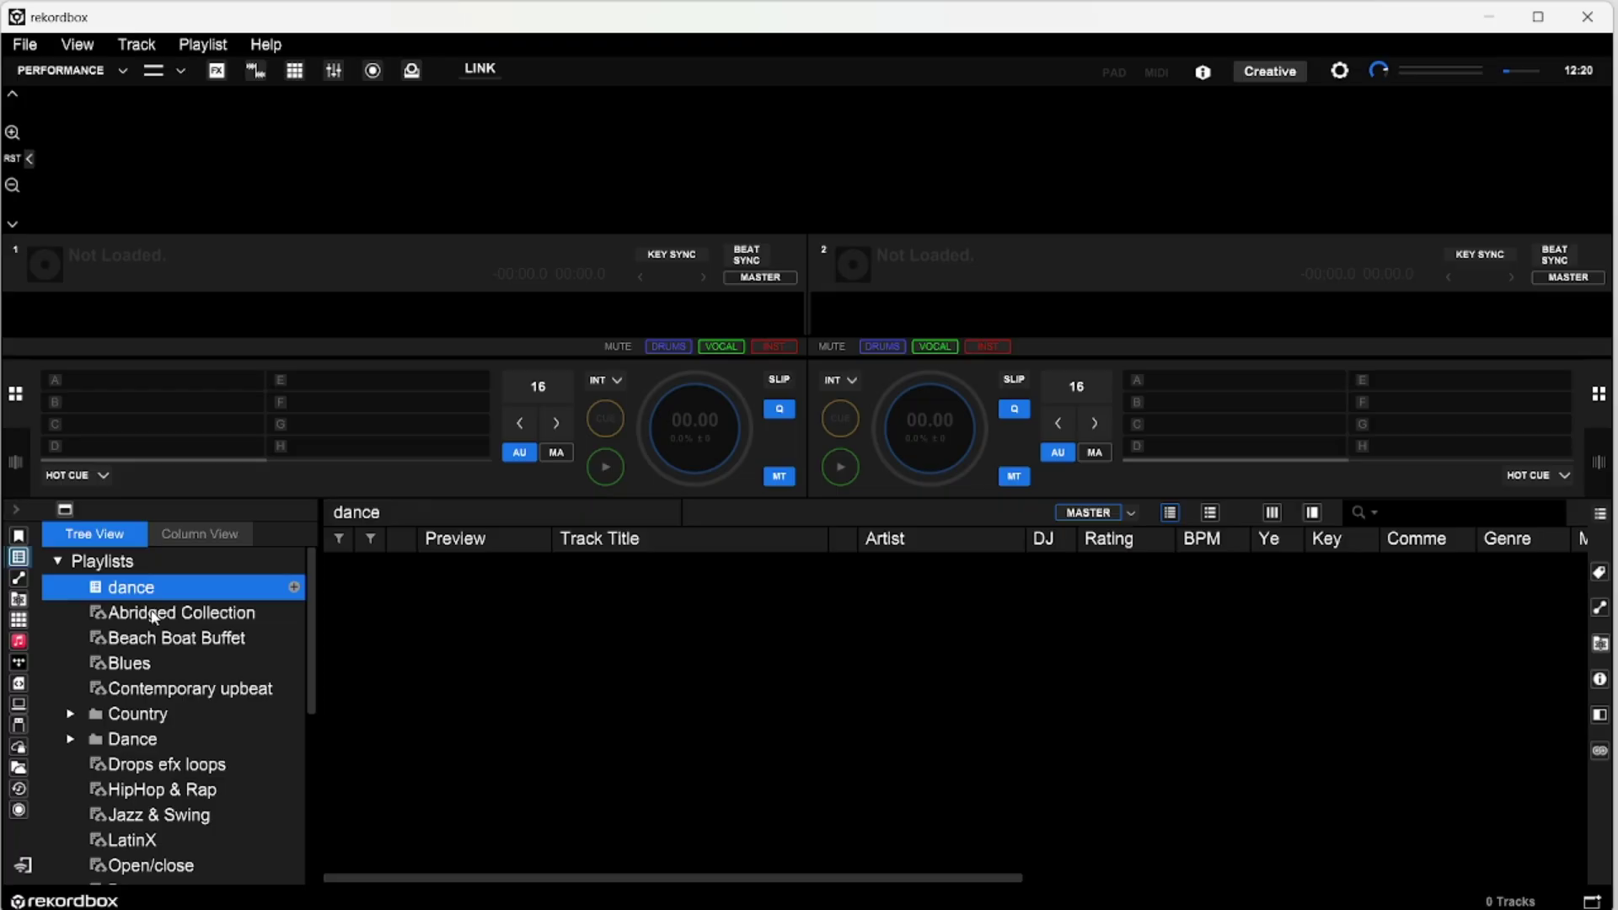
- In Abridged Collection, select the Al Green tracks and drag Dixieland Delight into the dance playlist
click(154, 619)
click(540, 623)
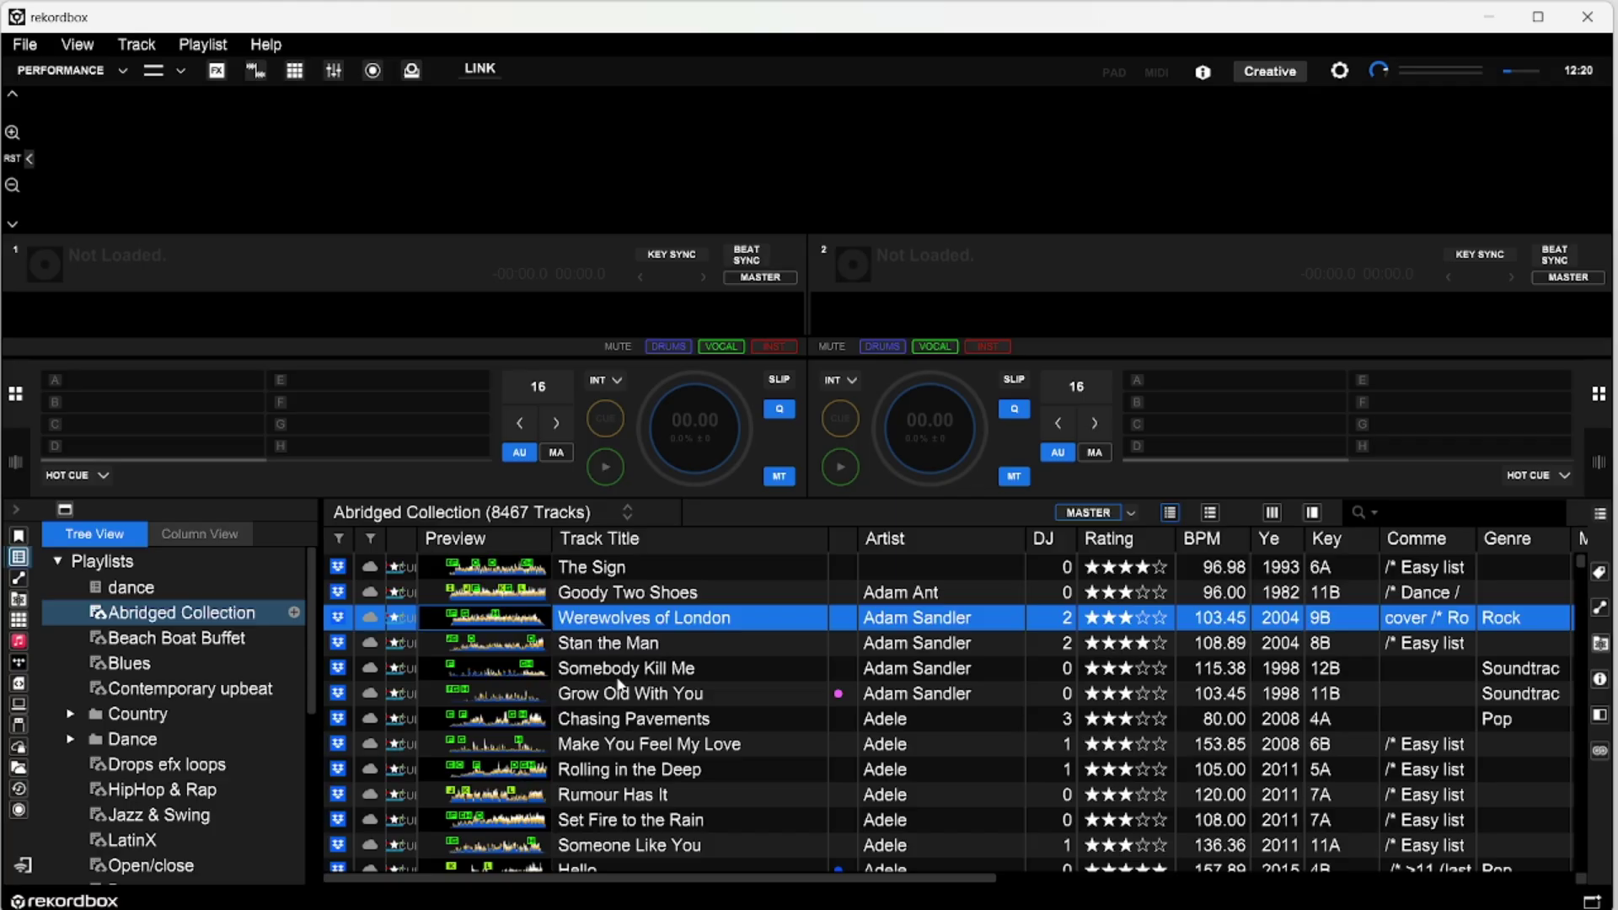
scroll(661, 704, down, 20)
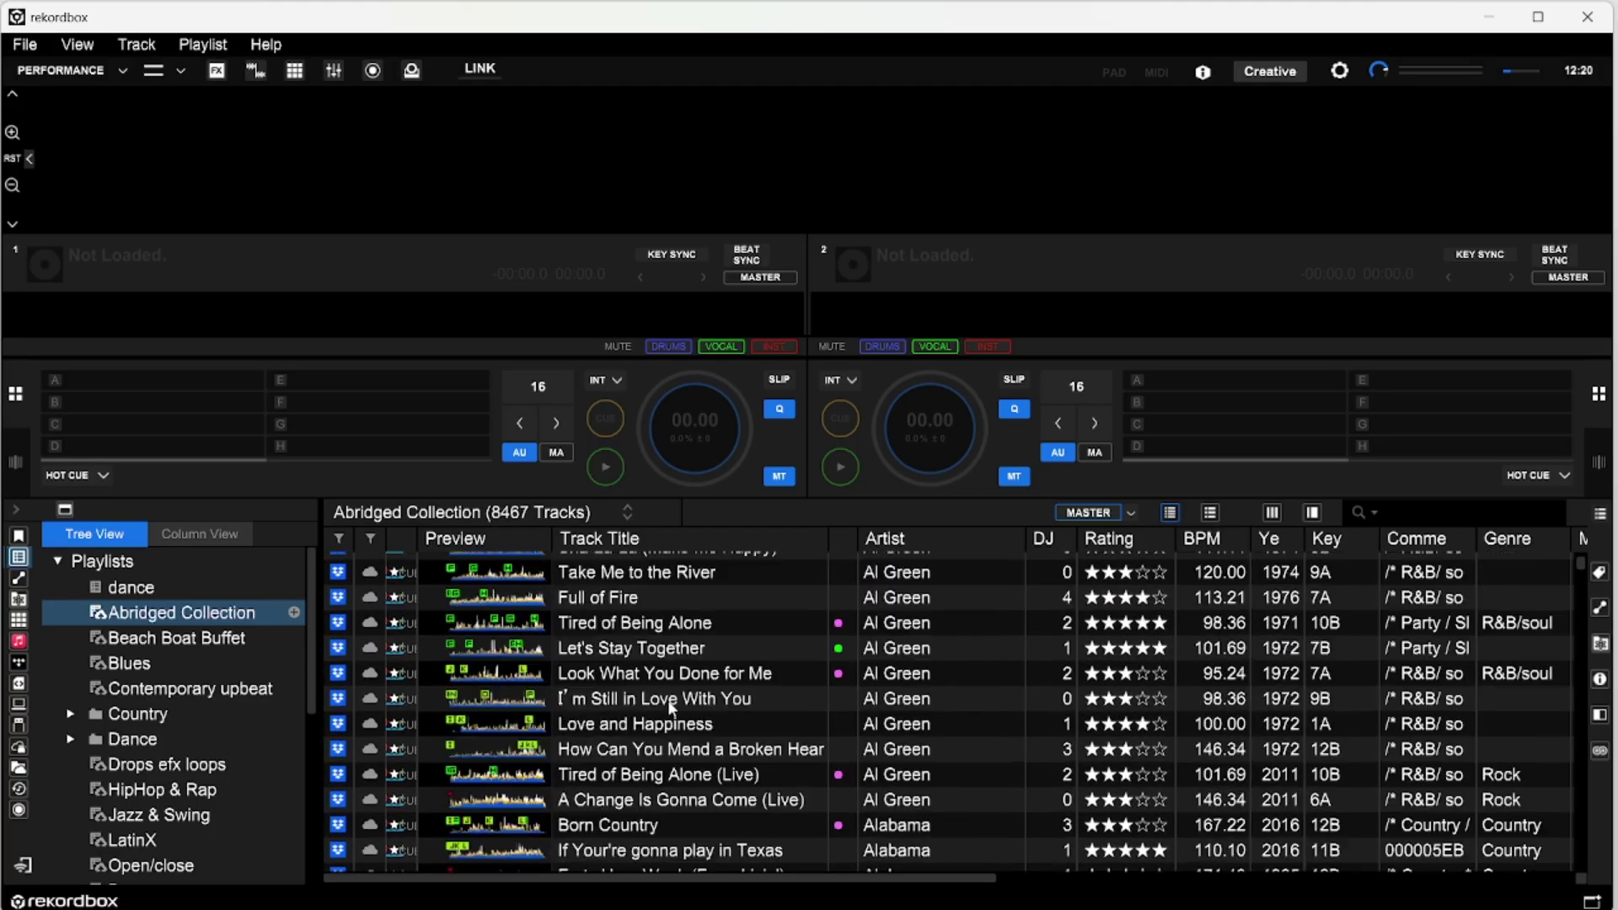
scroll(659, 715, up, 4)
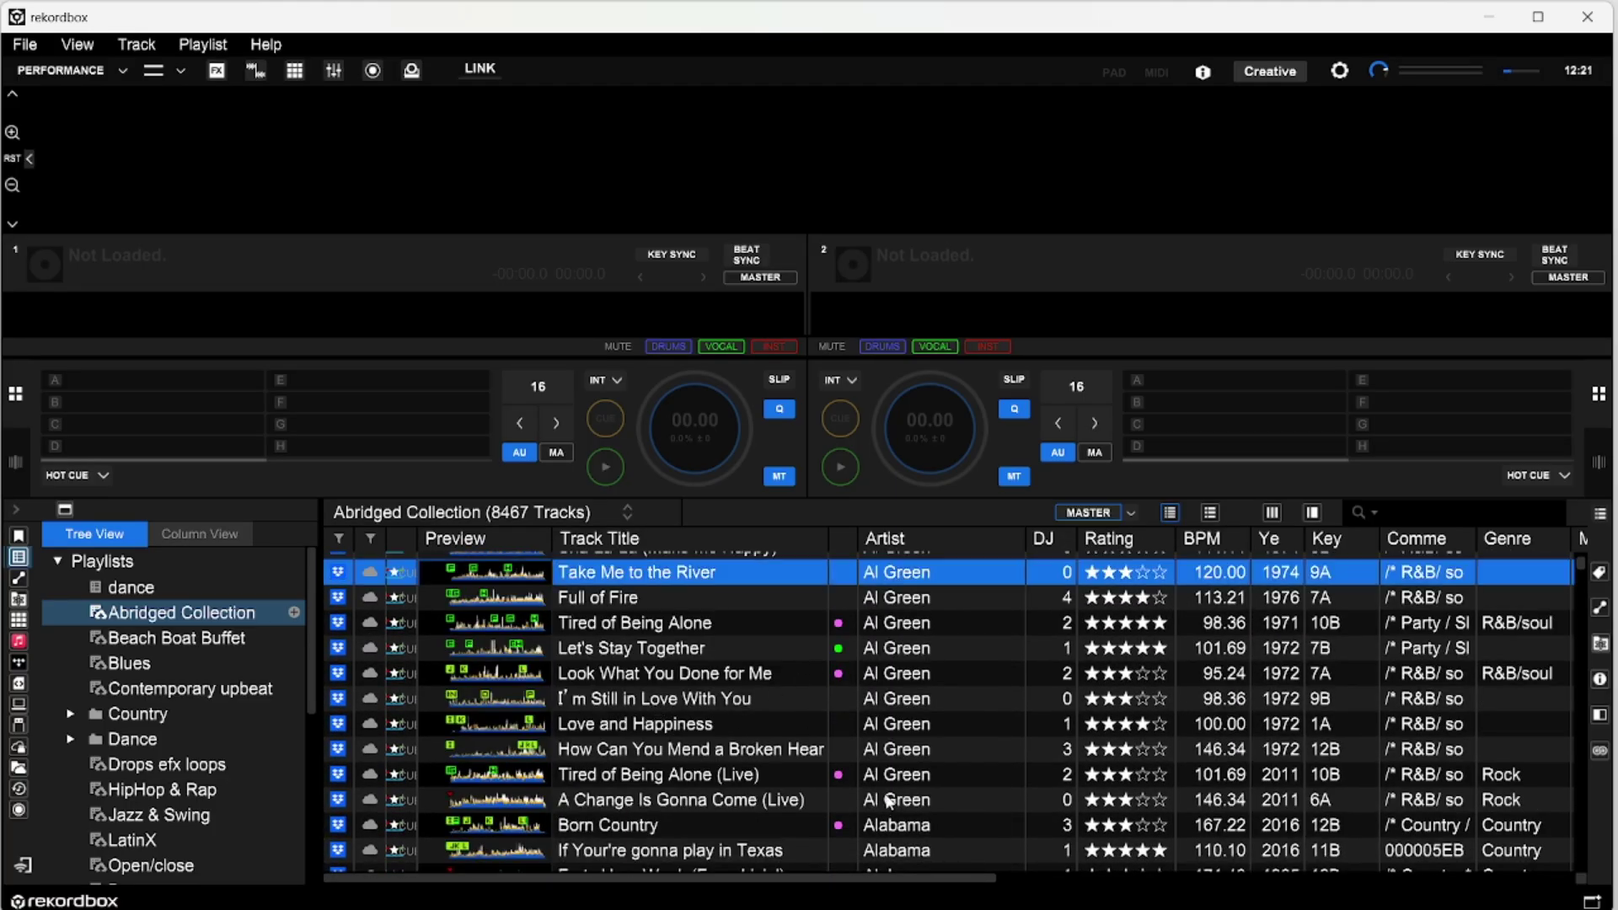
shift+click(889, 802)
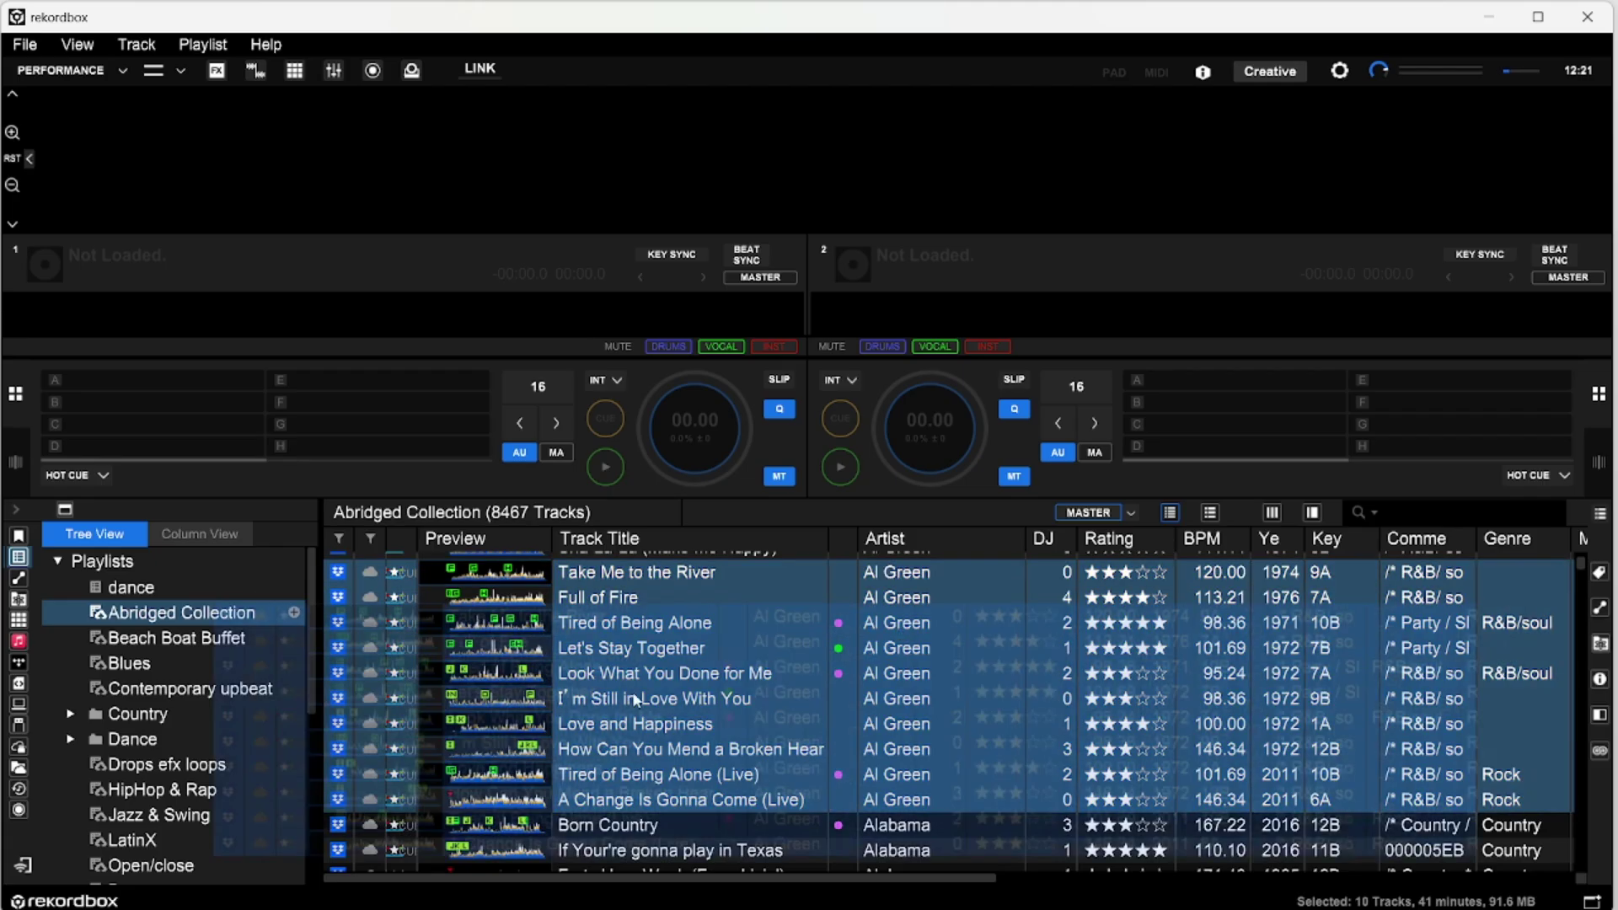
scroll(1052, 701, down, 8)
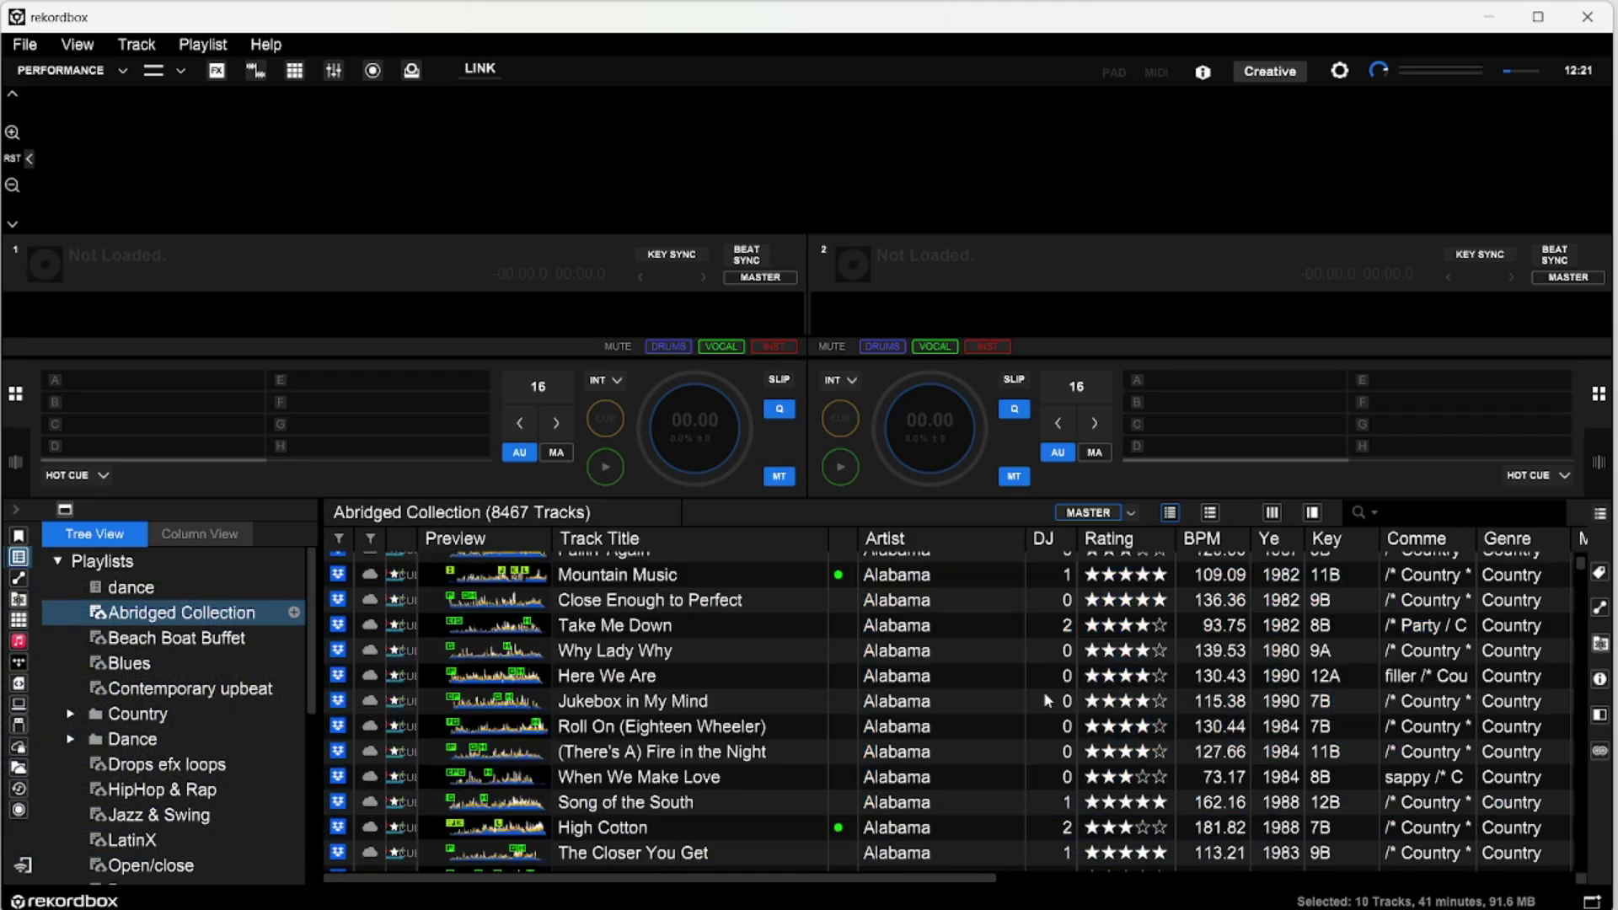
click(946, 706)
drag(950, 717, 140, 596)
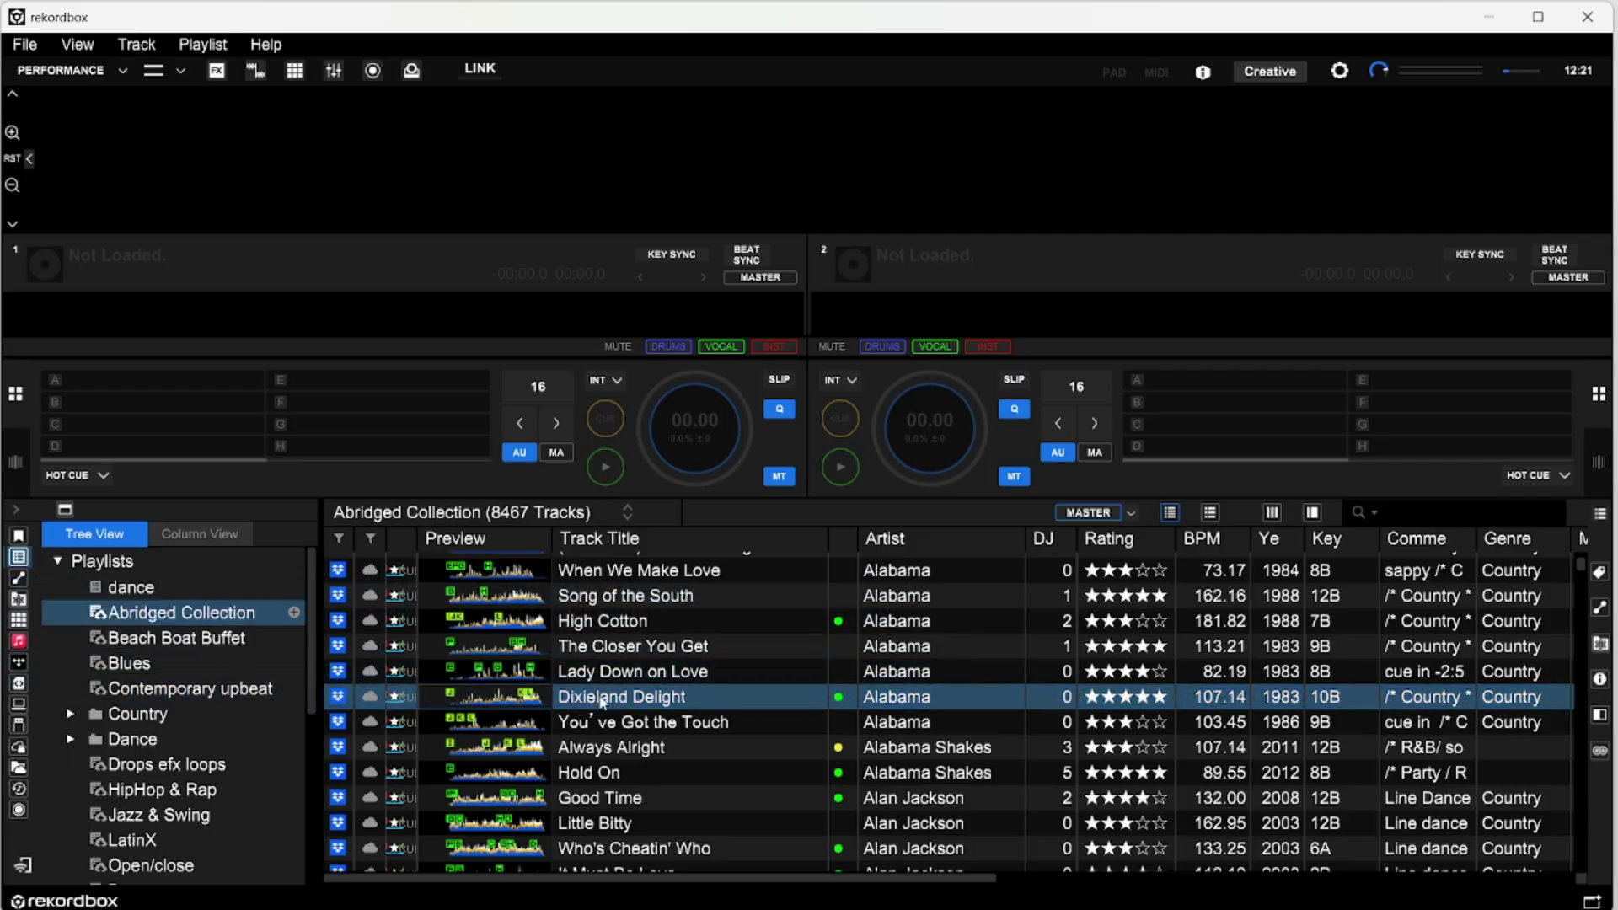
- Select Dixieland Delight, It's Five O'clock Somewhere, the Anuel AA track and Unfoolish together
scroll(753, 696, down, 5)
scroll(739, 719, up, 5)
click(689, 697)
scroll(741, 703, down, 8)
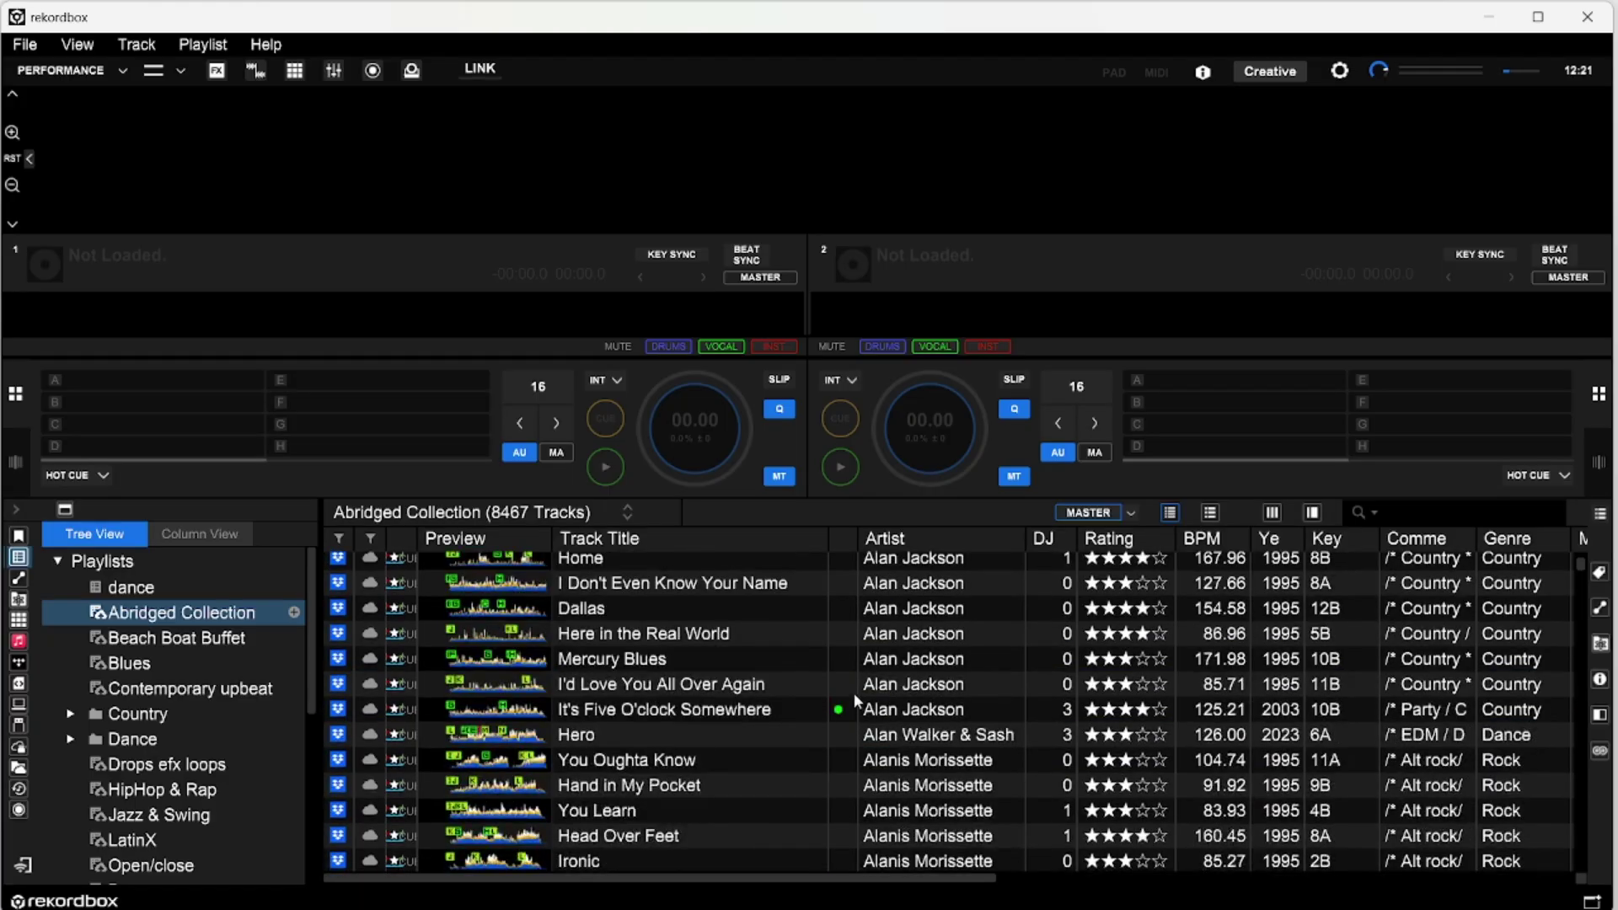
ctrl+click(800, 714)
scroll(809, 712, down, 10)
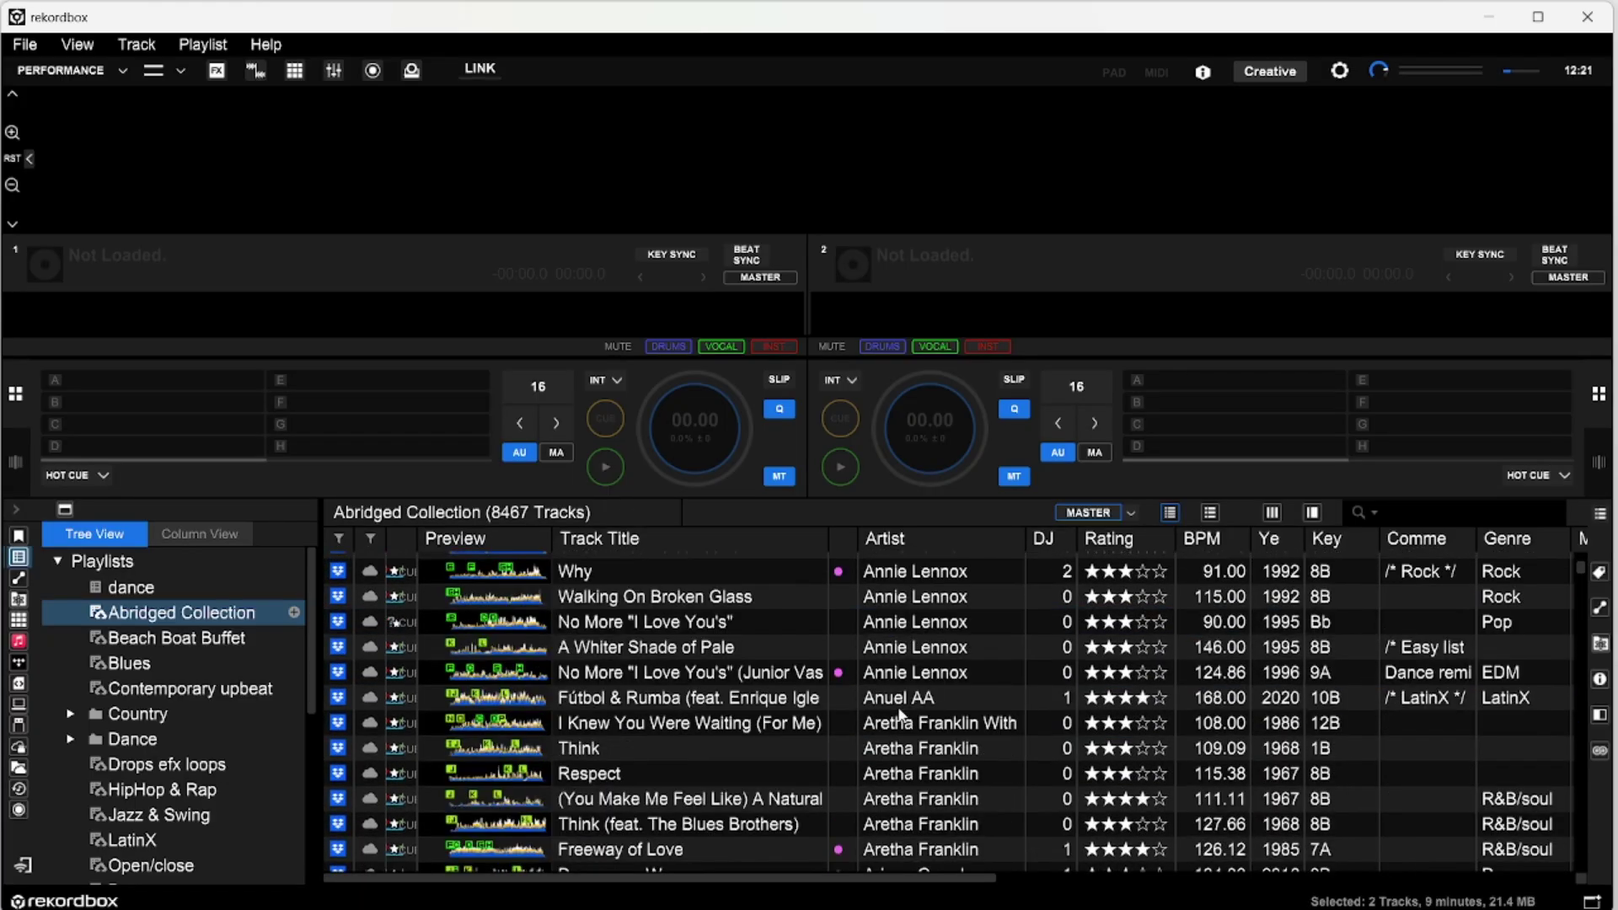
ctrl+click(901, 700)
scroll(851, 737, down, 8)
ctrl+click(851, 730)
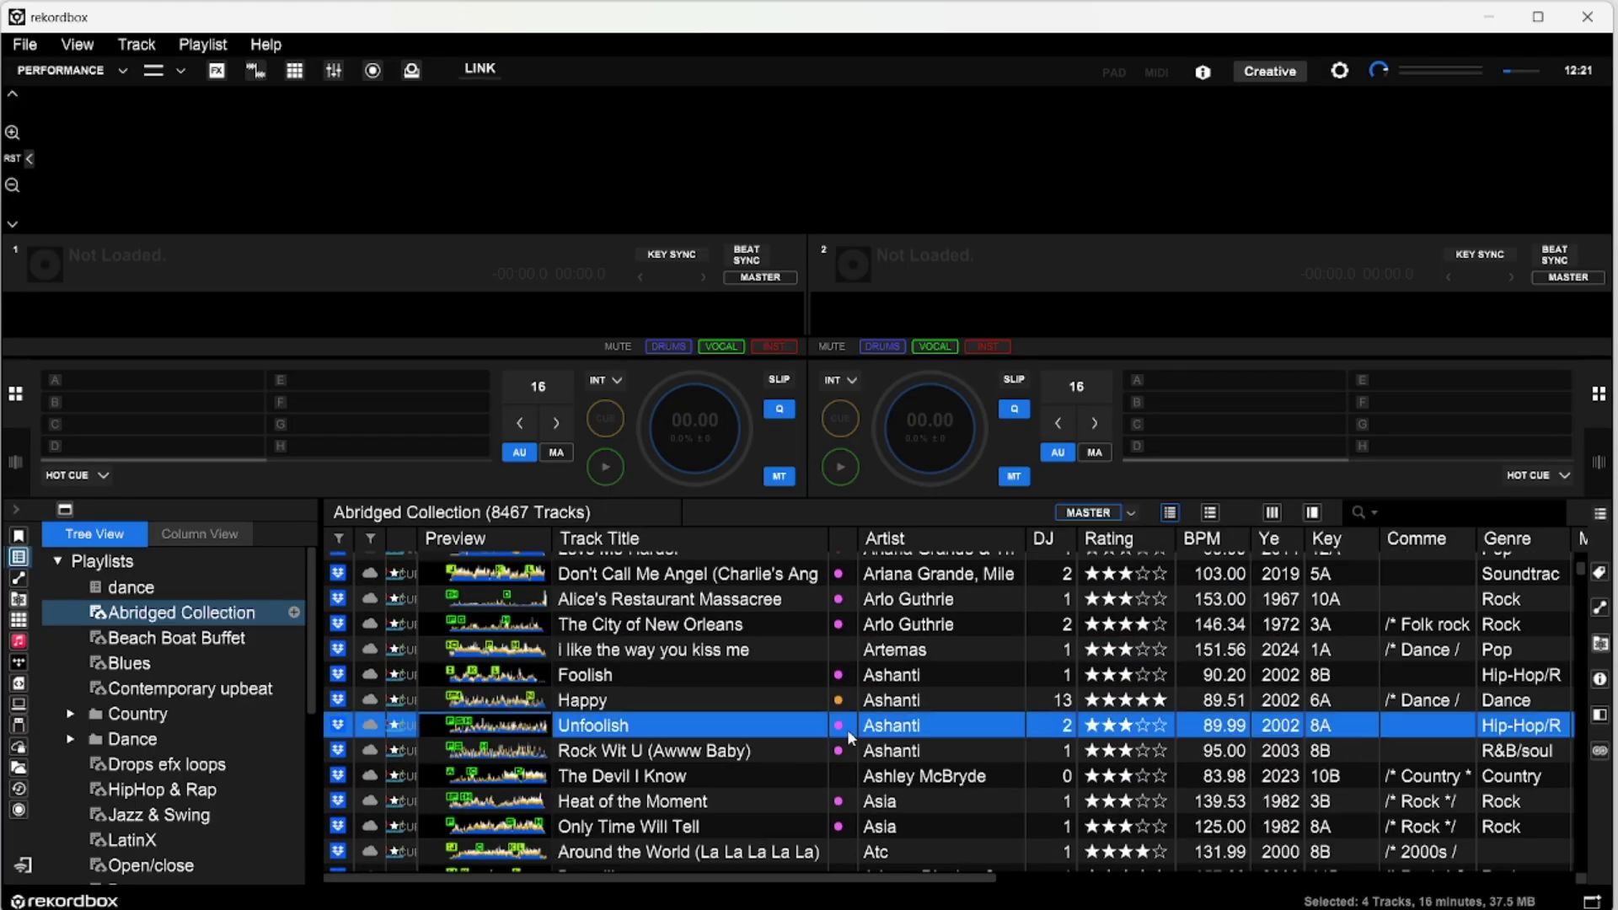
- Add the four selected tracks to the dance playlist, skipping any duplicates
right_click(794, 732)
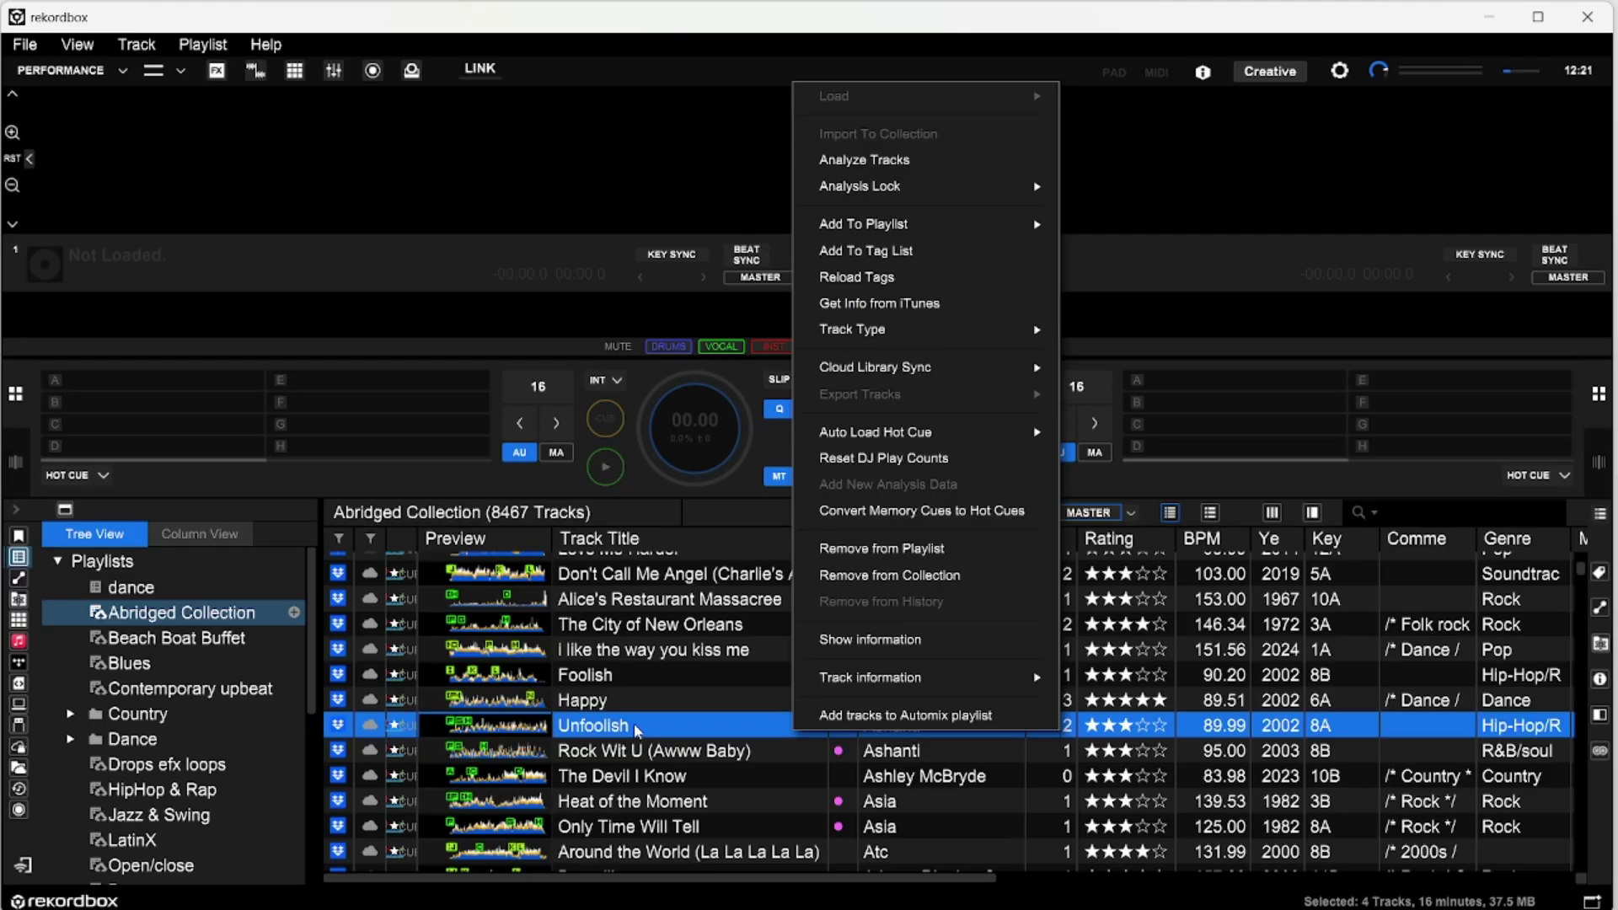
mouse_move(953, 239)
click(1112, 231)
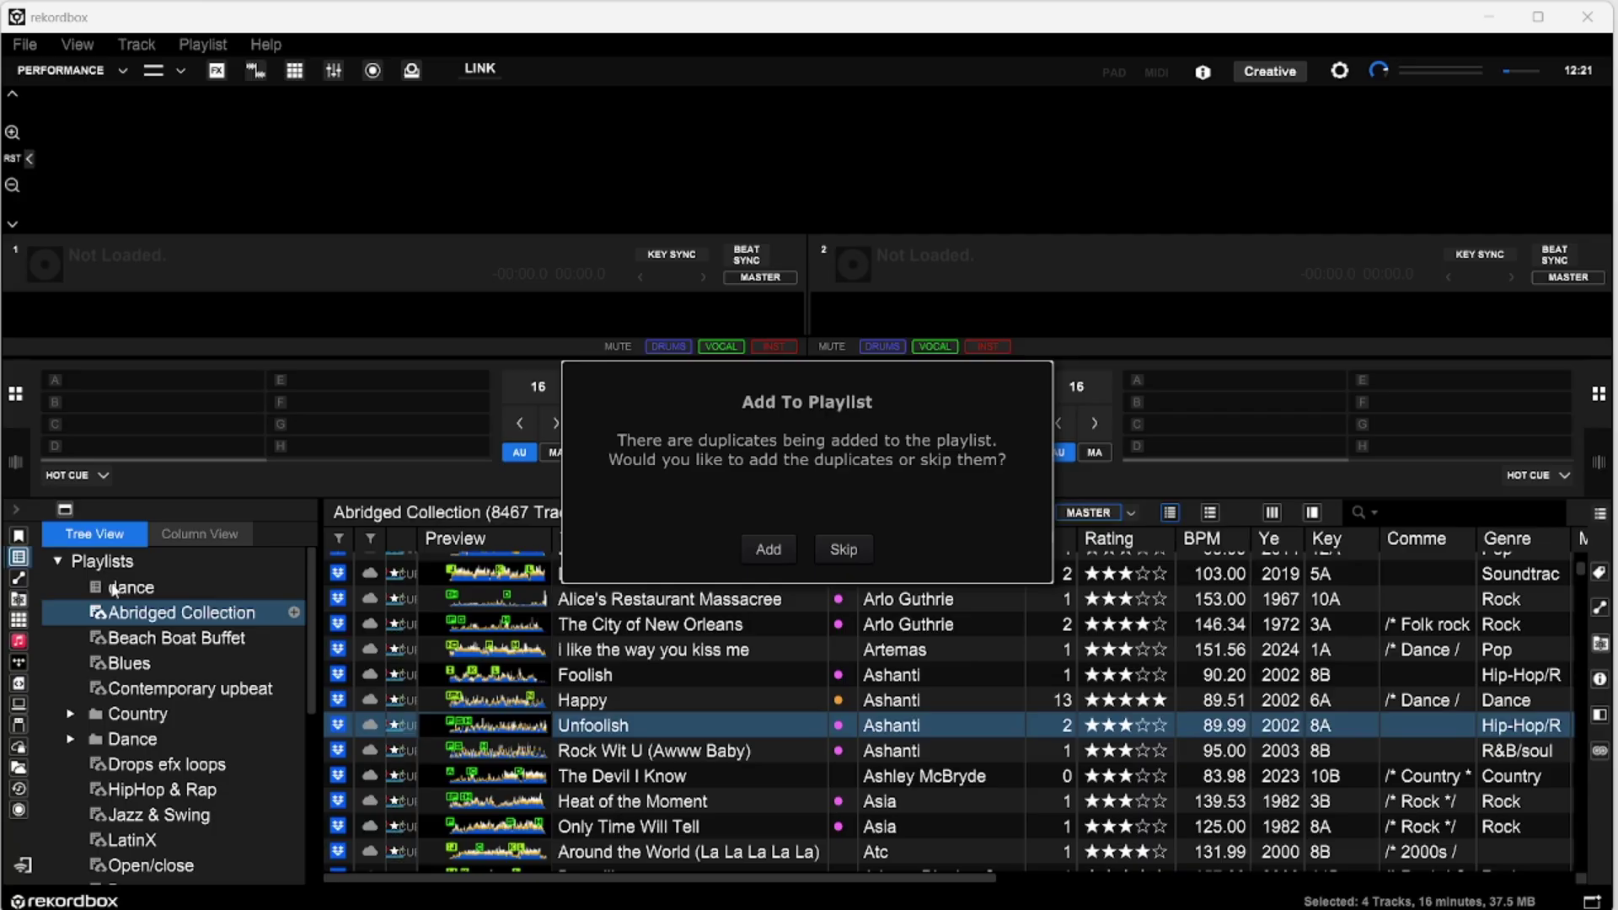
click(841, 549)
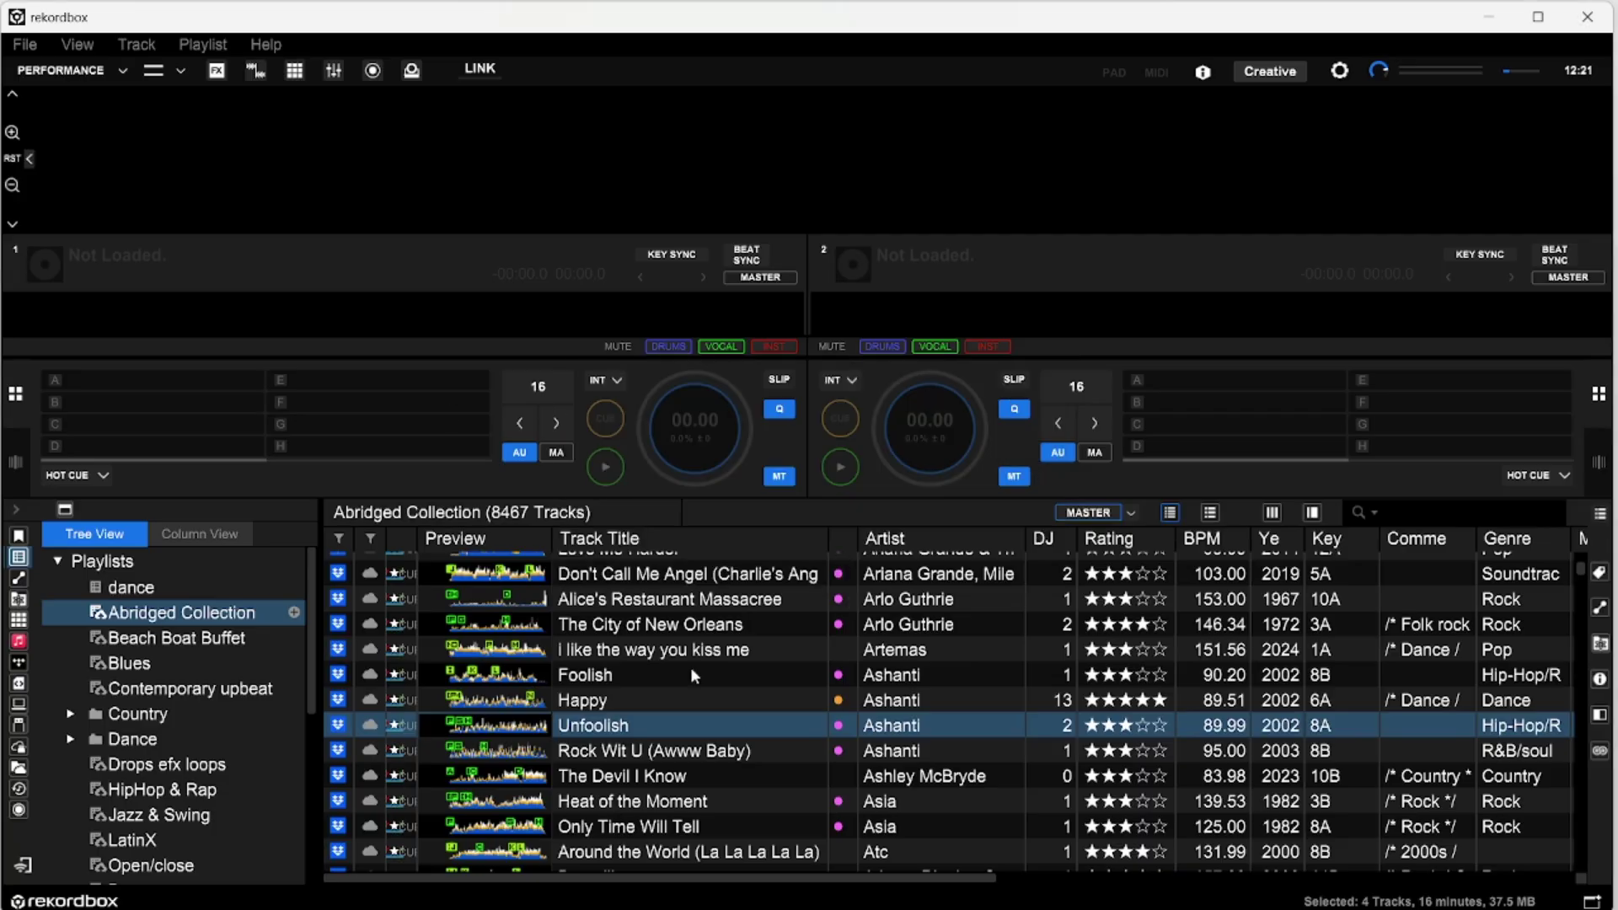
scroll(489, 696, up, 2)
scroll(488, 696, up, 4)
click(133, 590)
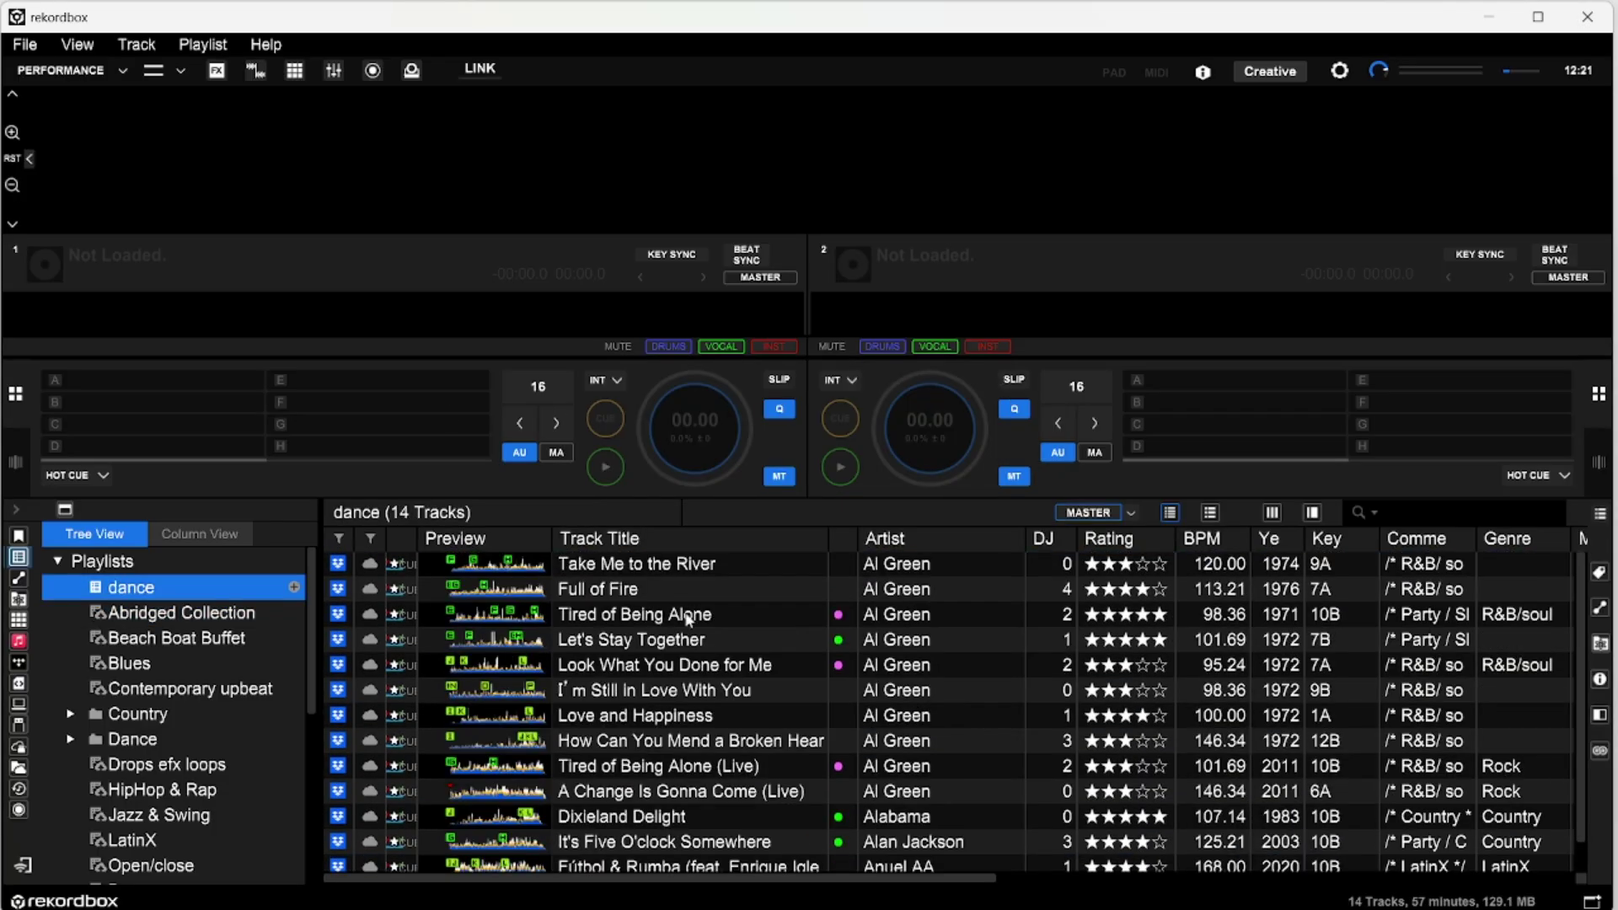
scroll(751, 605, down, 1)
scroll(878, 692, up, 1)
scroll(881, 699, down, 1)
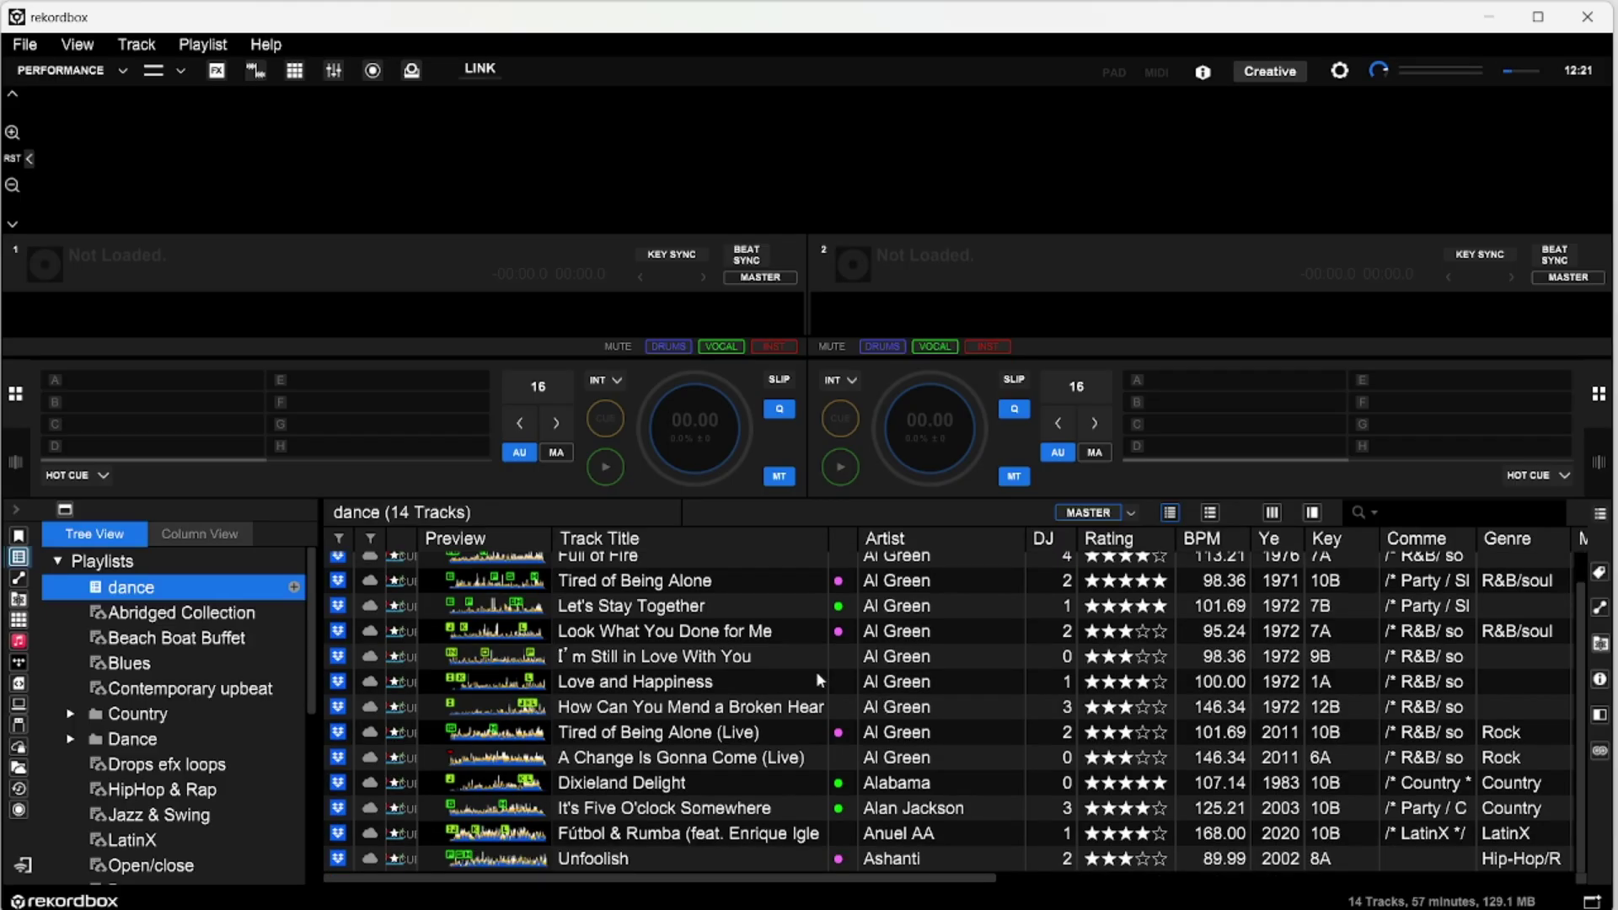
scroll(819, 679, up, 1)
scroll(808, 670, down, 1)
click(142, 617)
scroll(857, 681, down, 10)
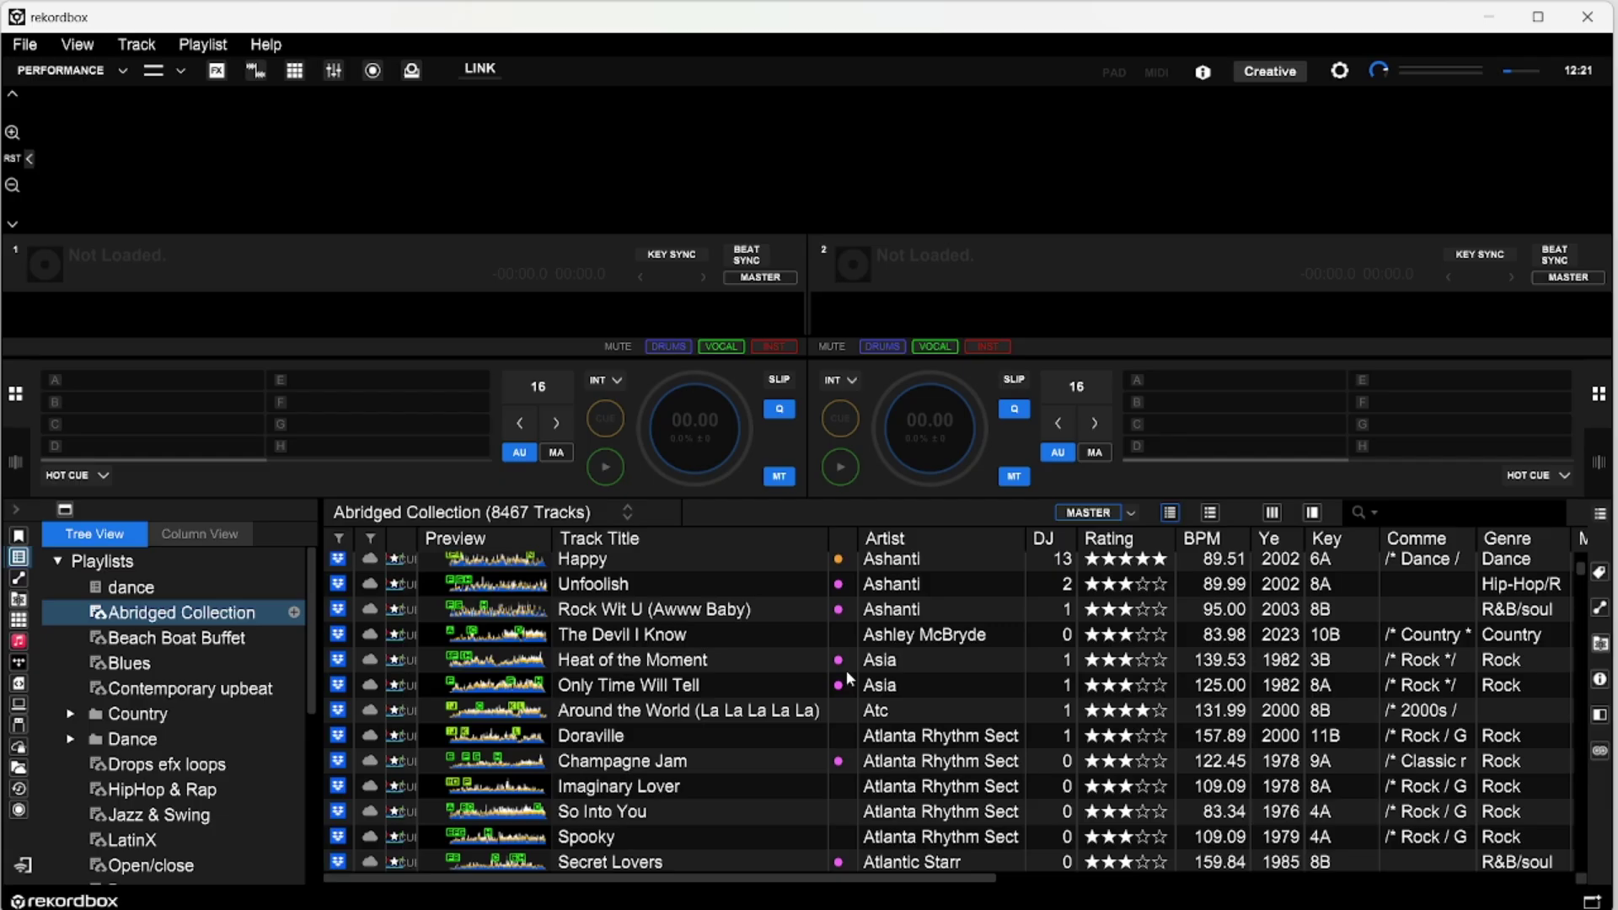
scroll(857, 681, down, 5)
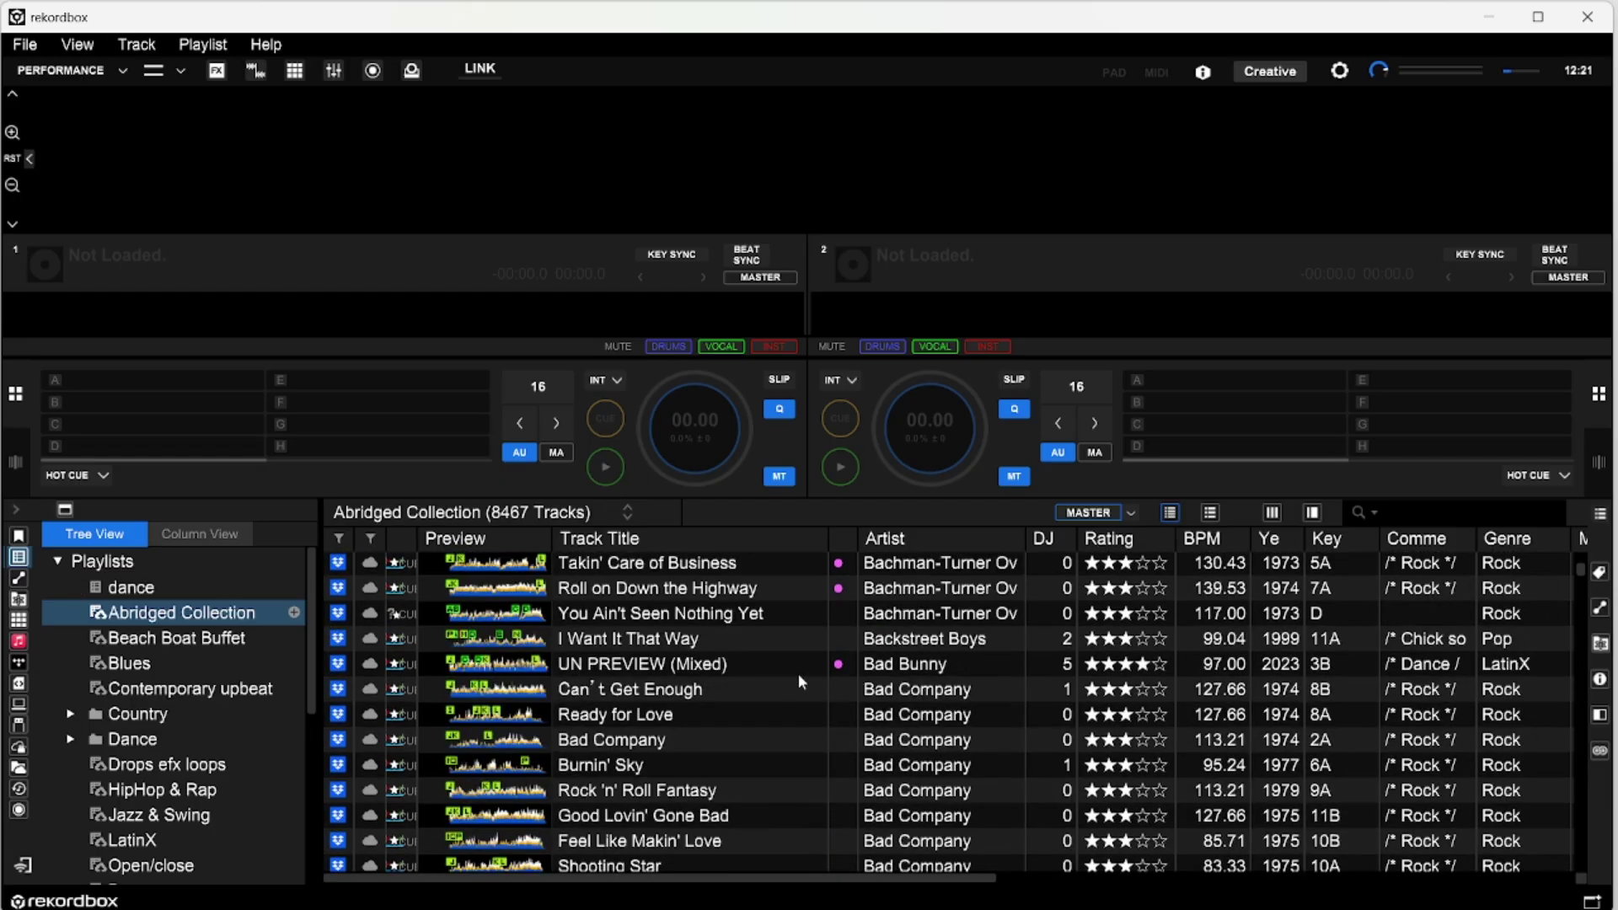
- Multi-select Barenaked Ladies tracks: Pinch Me, It's All Been Done, What a Good Boy, Another Postcard
scroll(801, 676, down, 12)
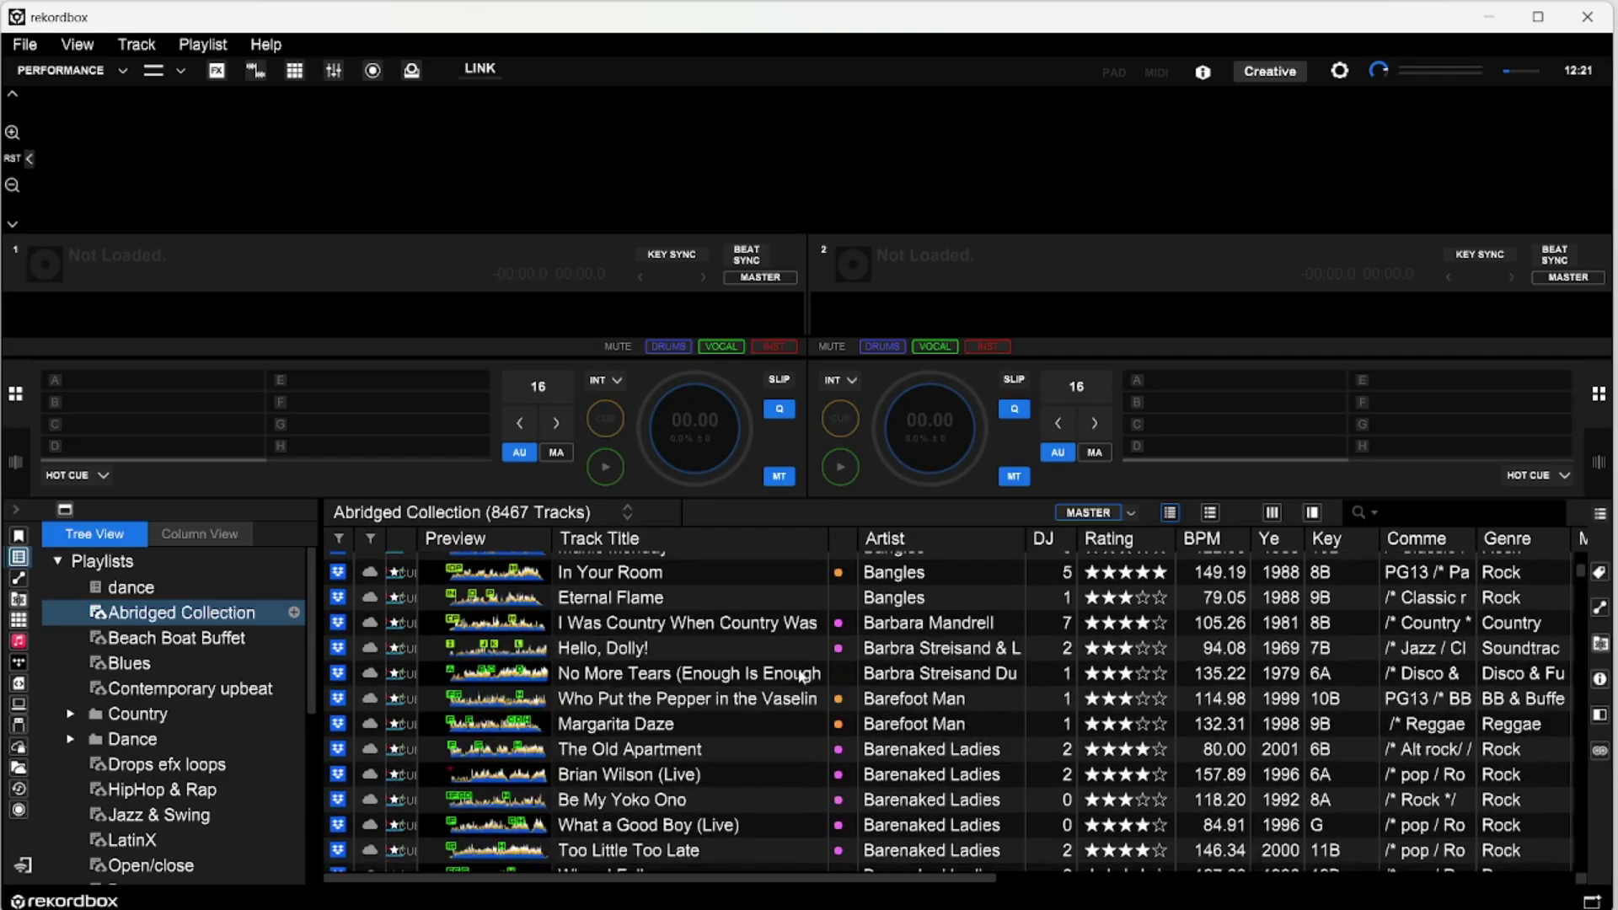
scroll(801, 678, up, 6)
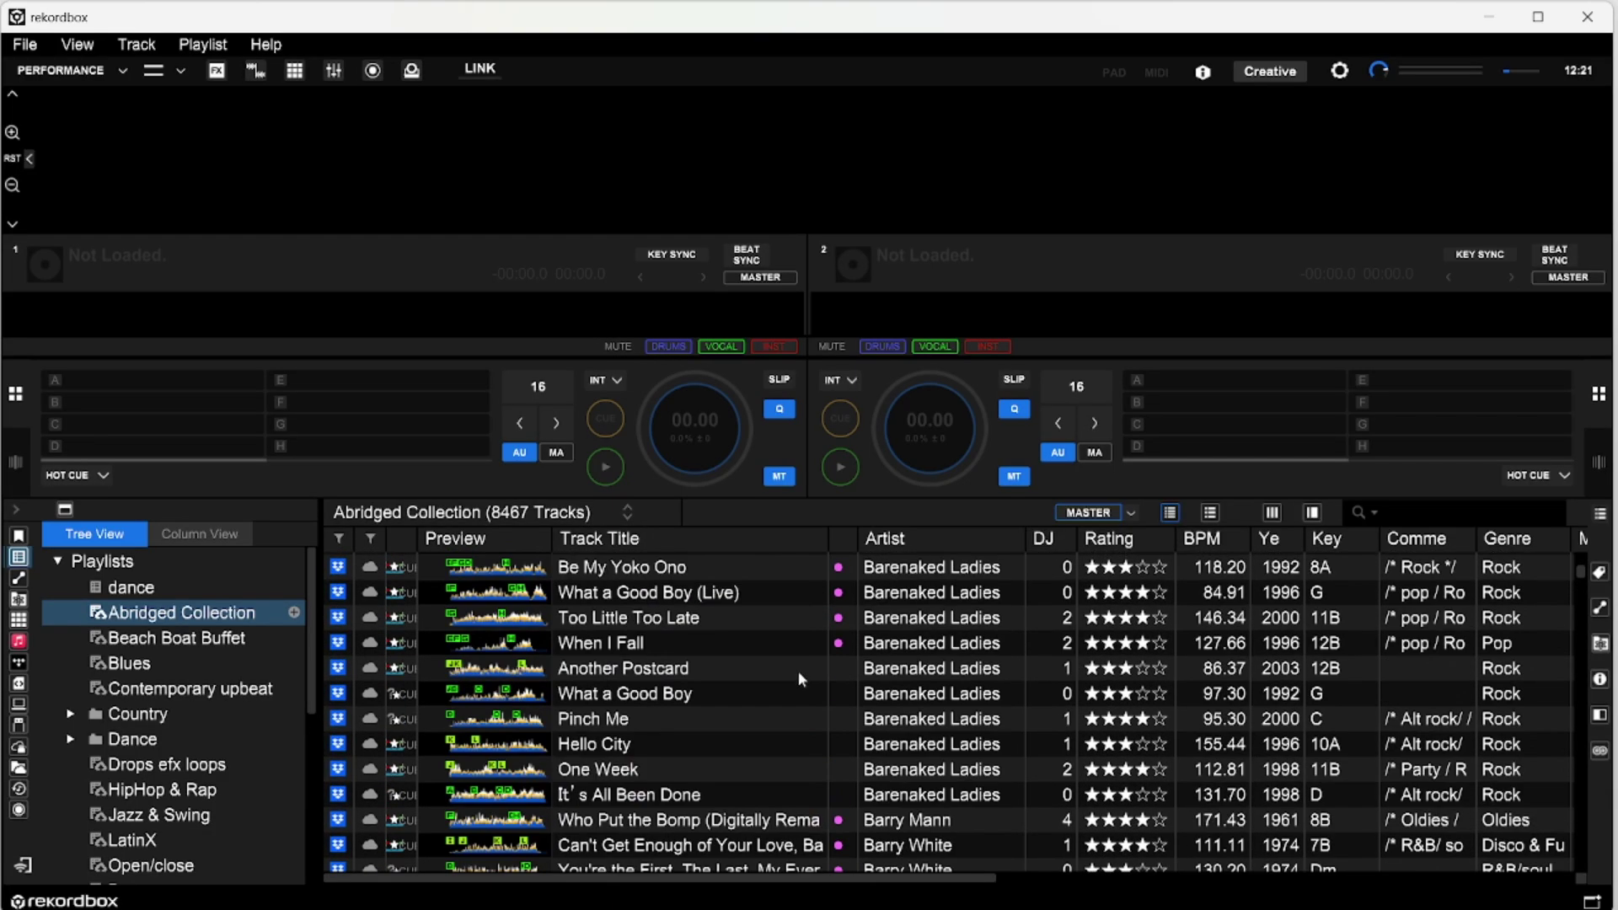
click(654, 670)
shift+click(674, 597)
scroll(752, 697, down, 2)
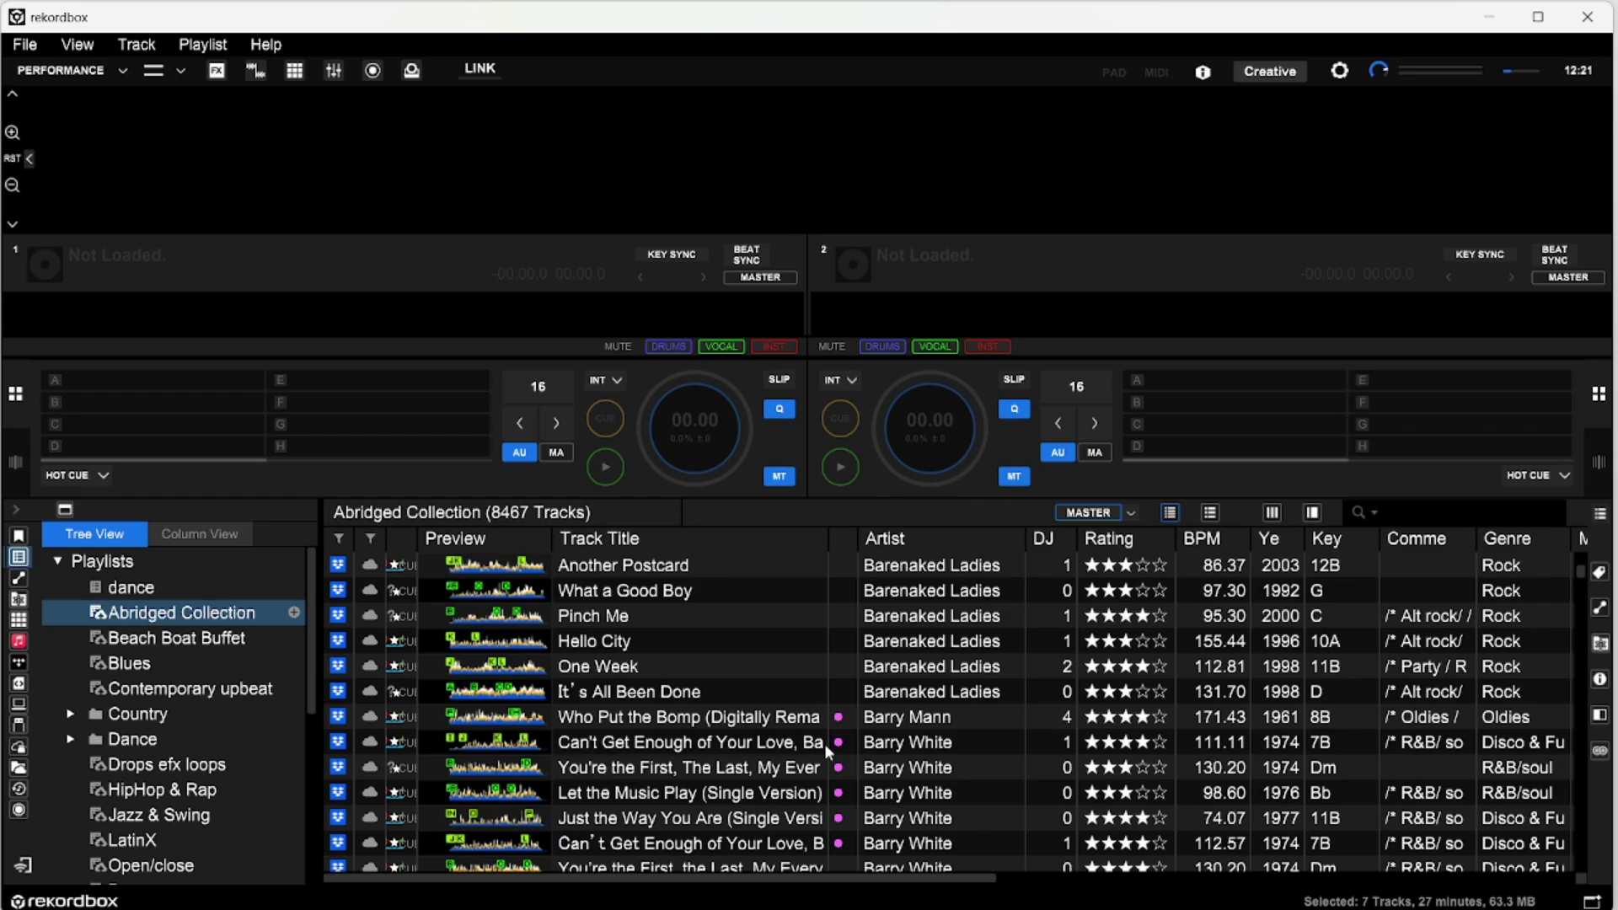
scroll(800, 723, up, 1)
ctrl+click(799, 720)
ctrl+click(692, 792)
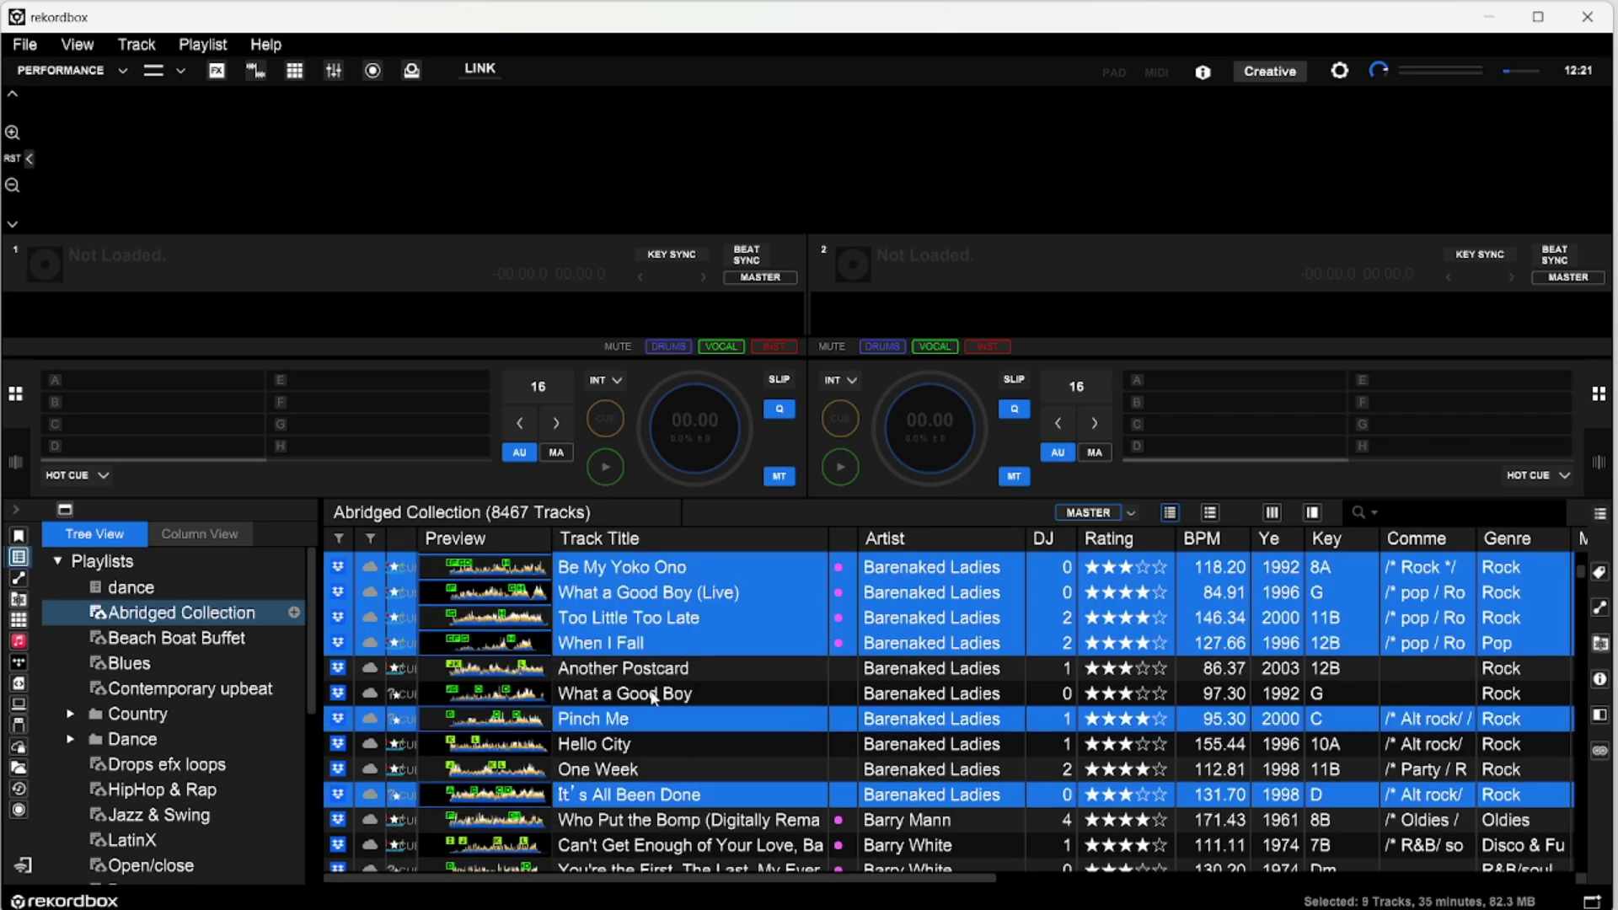
ctrl+click(653, 694)
ctrl+click(652, 674)
ctrl+click(637, 600)
ctrl+click(643, 624)
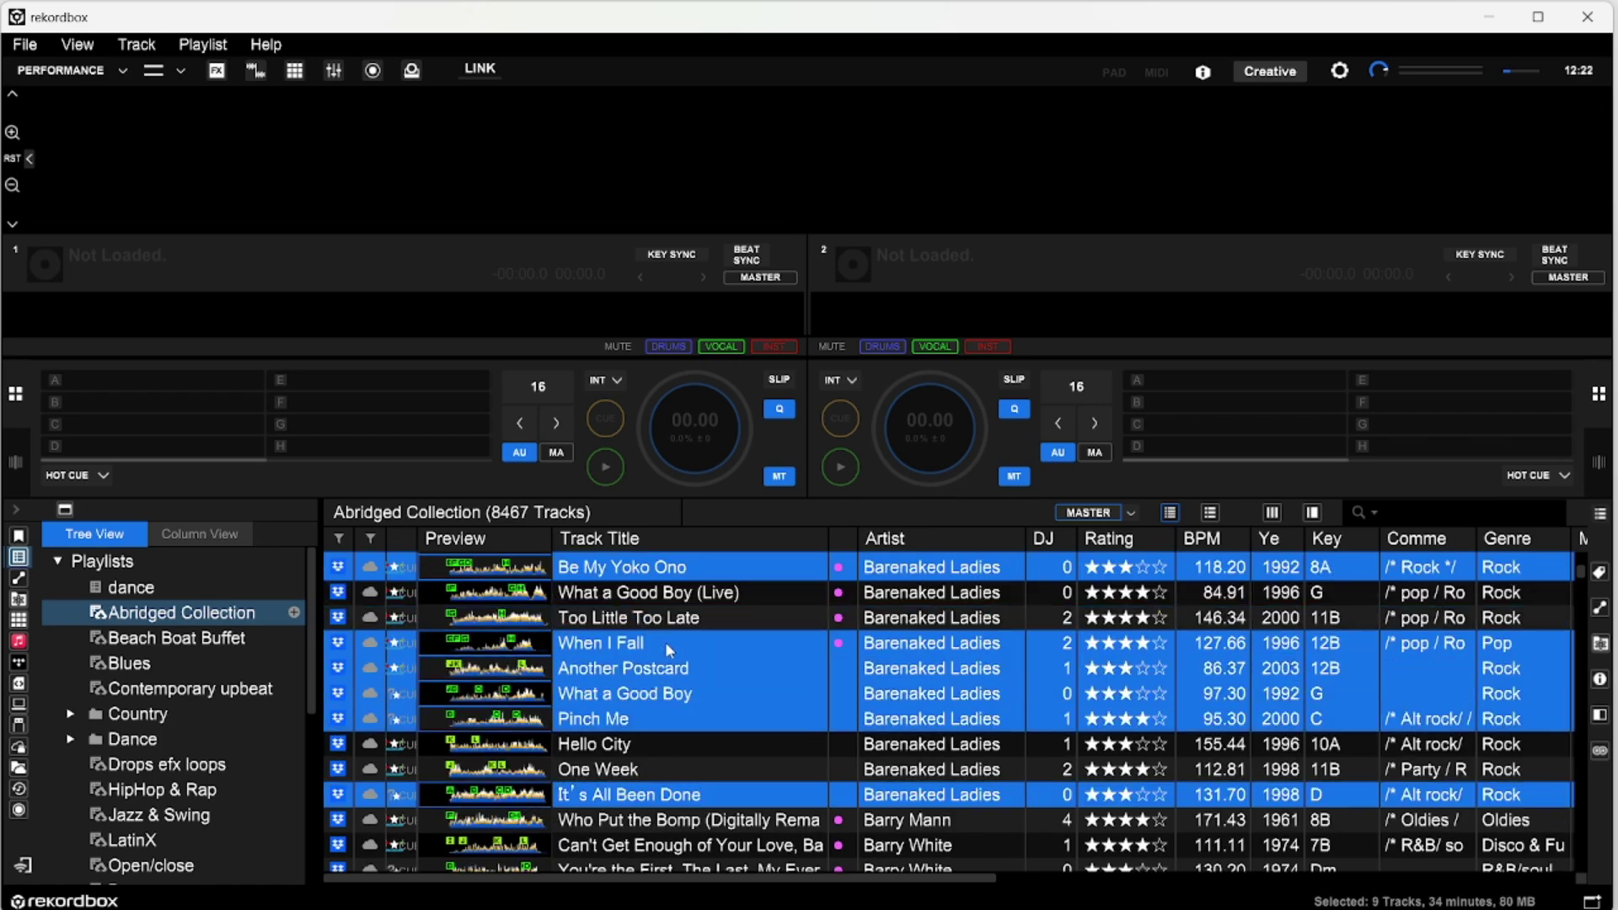
- Select the range from Manic Monday up to Ocean Boulevard instead
scroll(674, 666, up, 3)
click(674, 656)
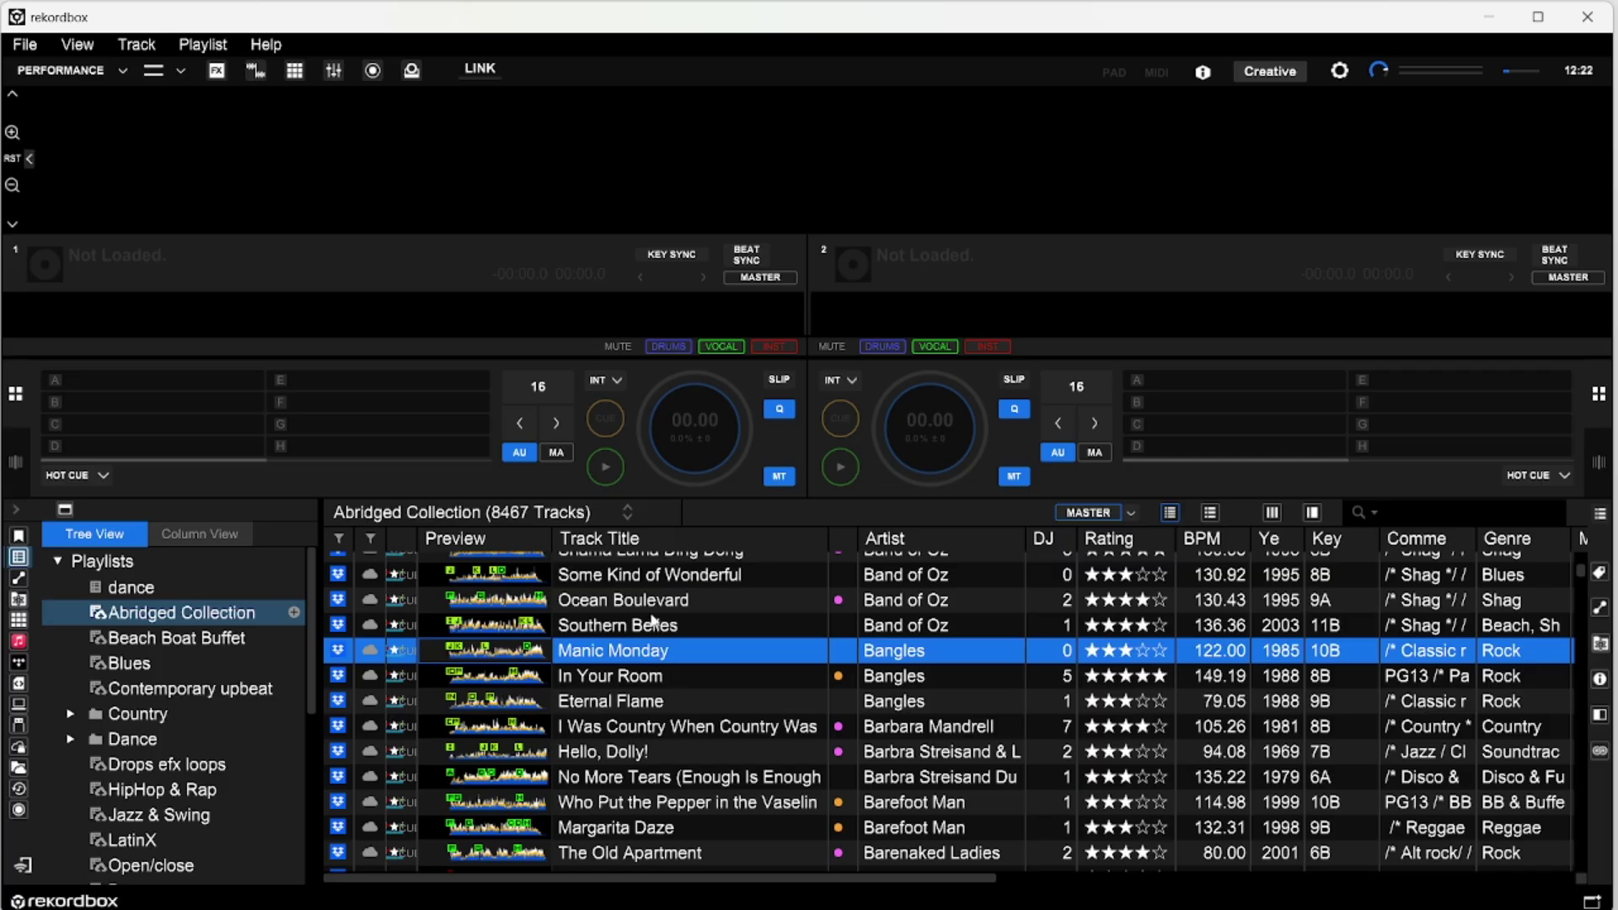
shift+click(649, 601)
right_click(648, 610)
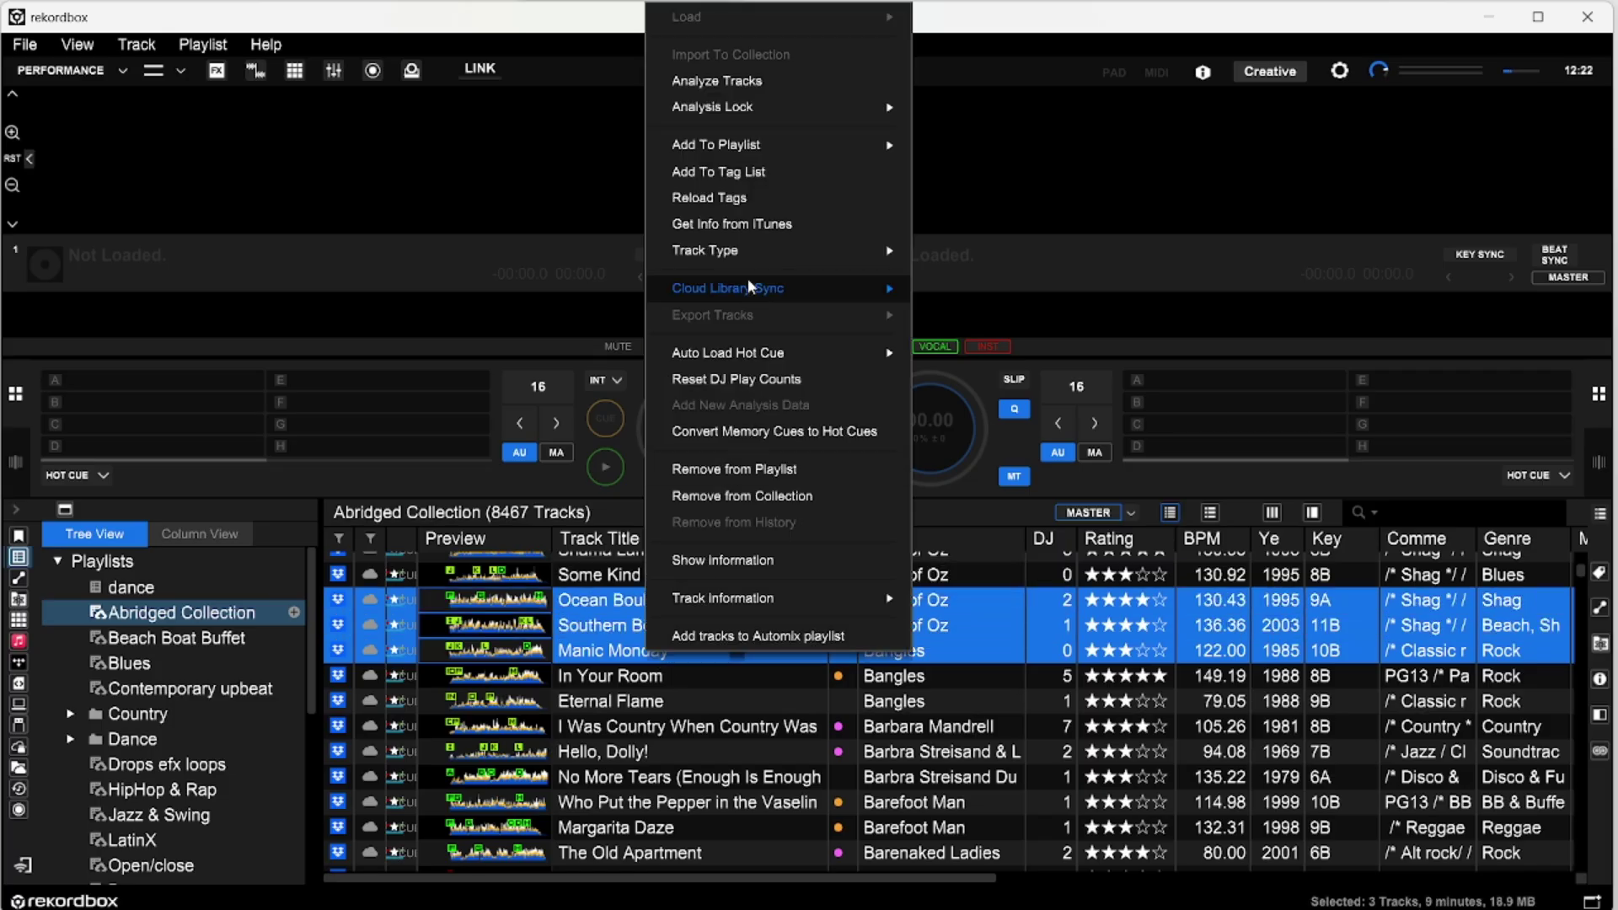
mouse_move(783, 155)
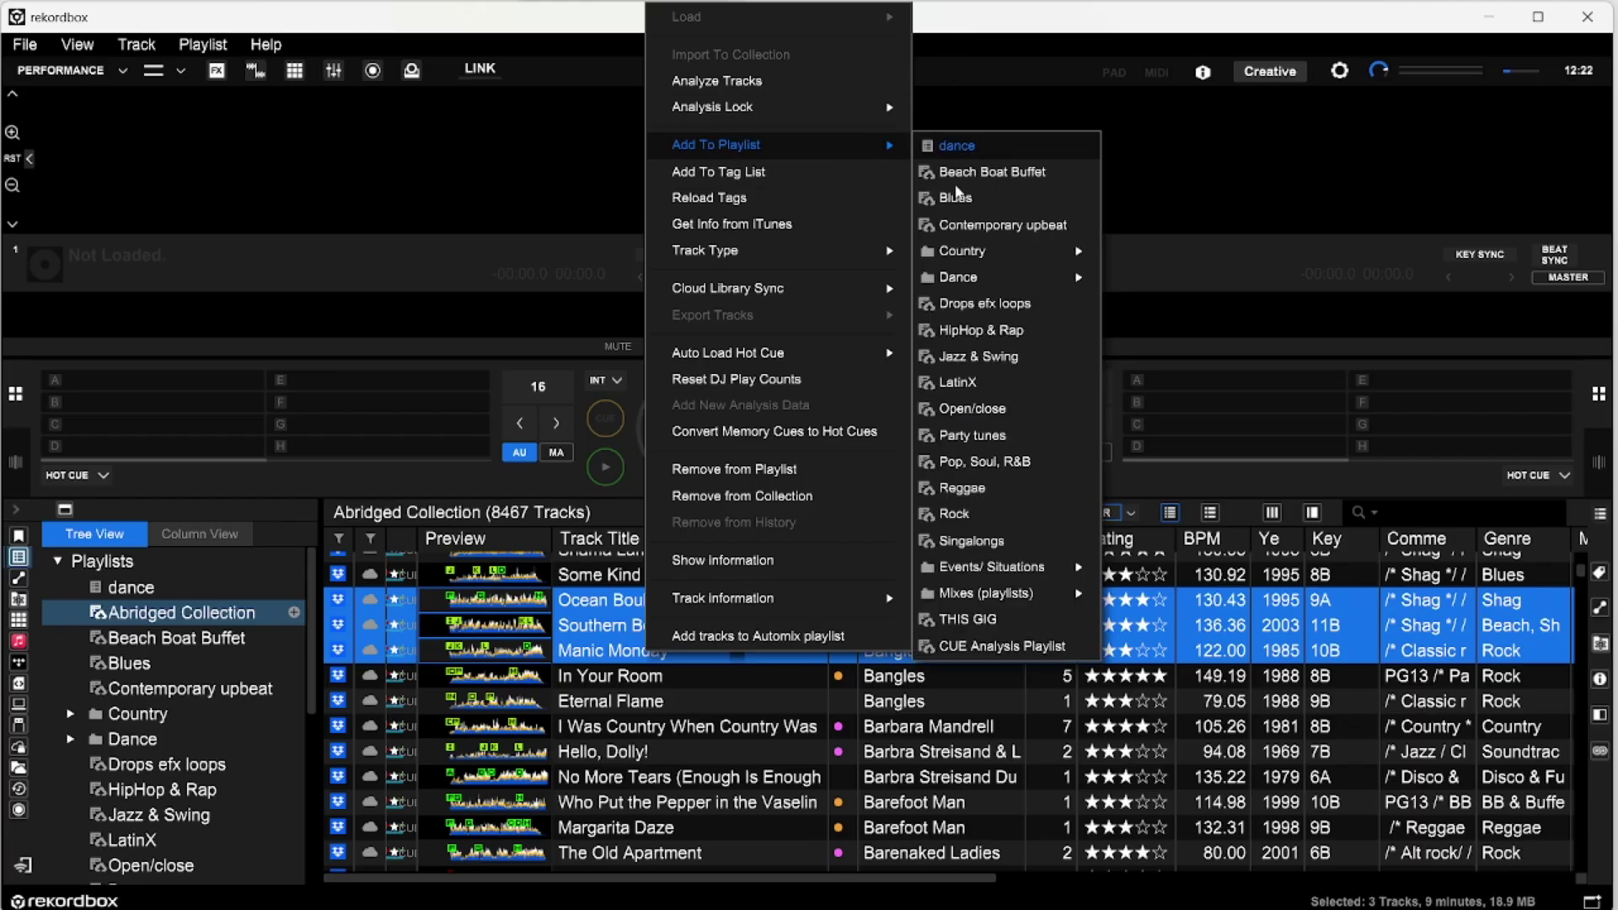
click(978, 34)
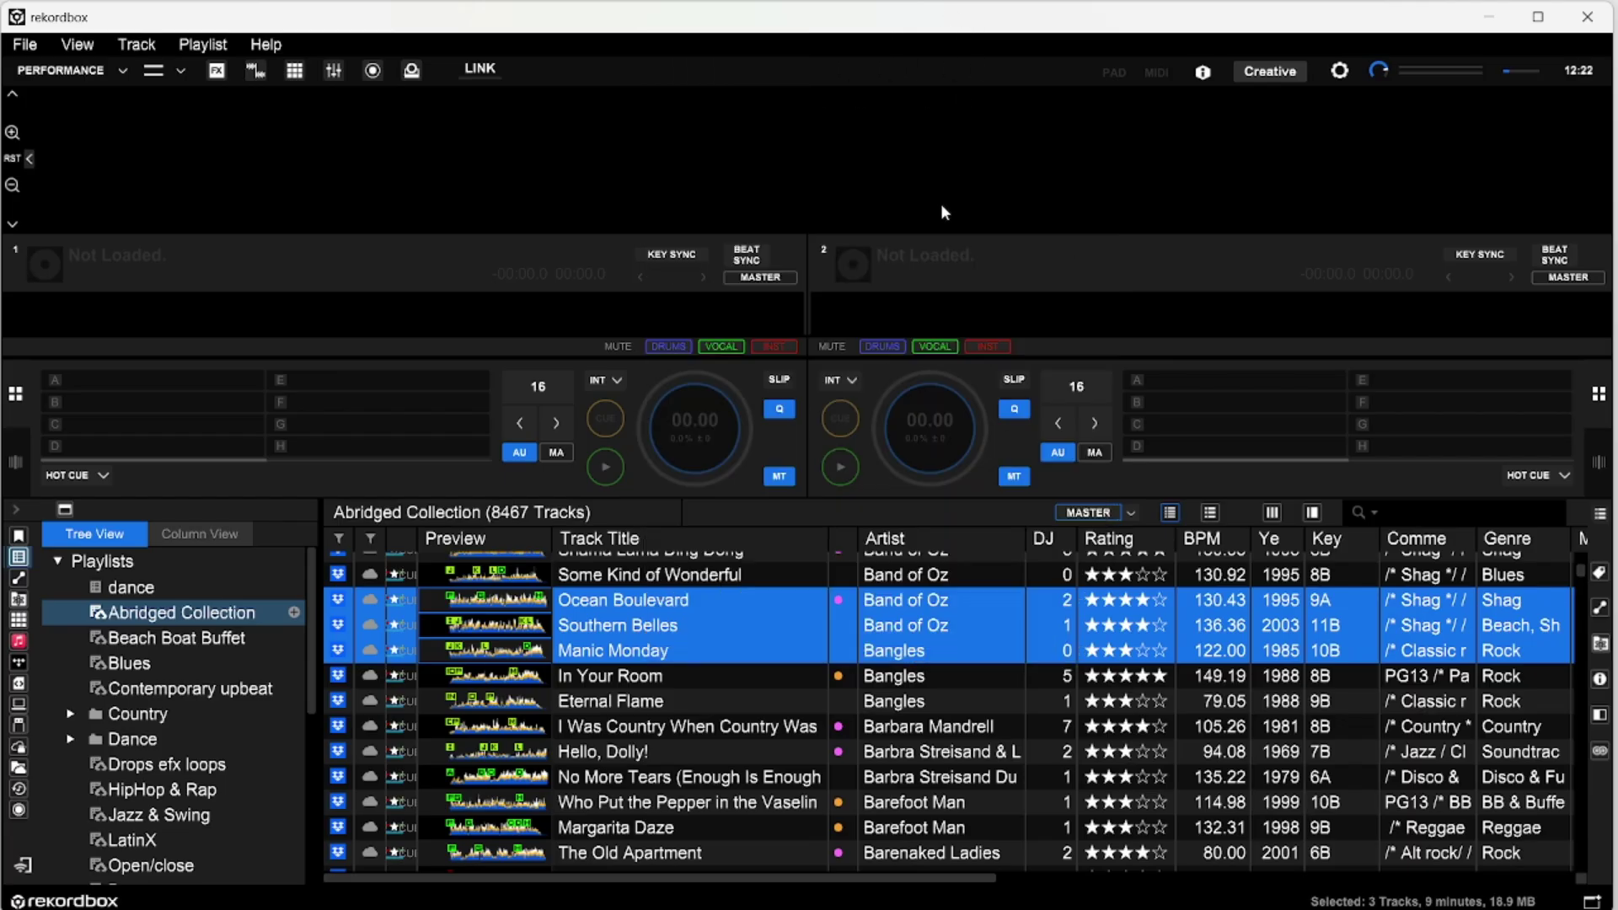
click(606, 727)
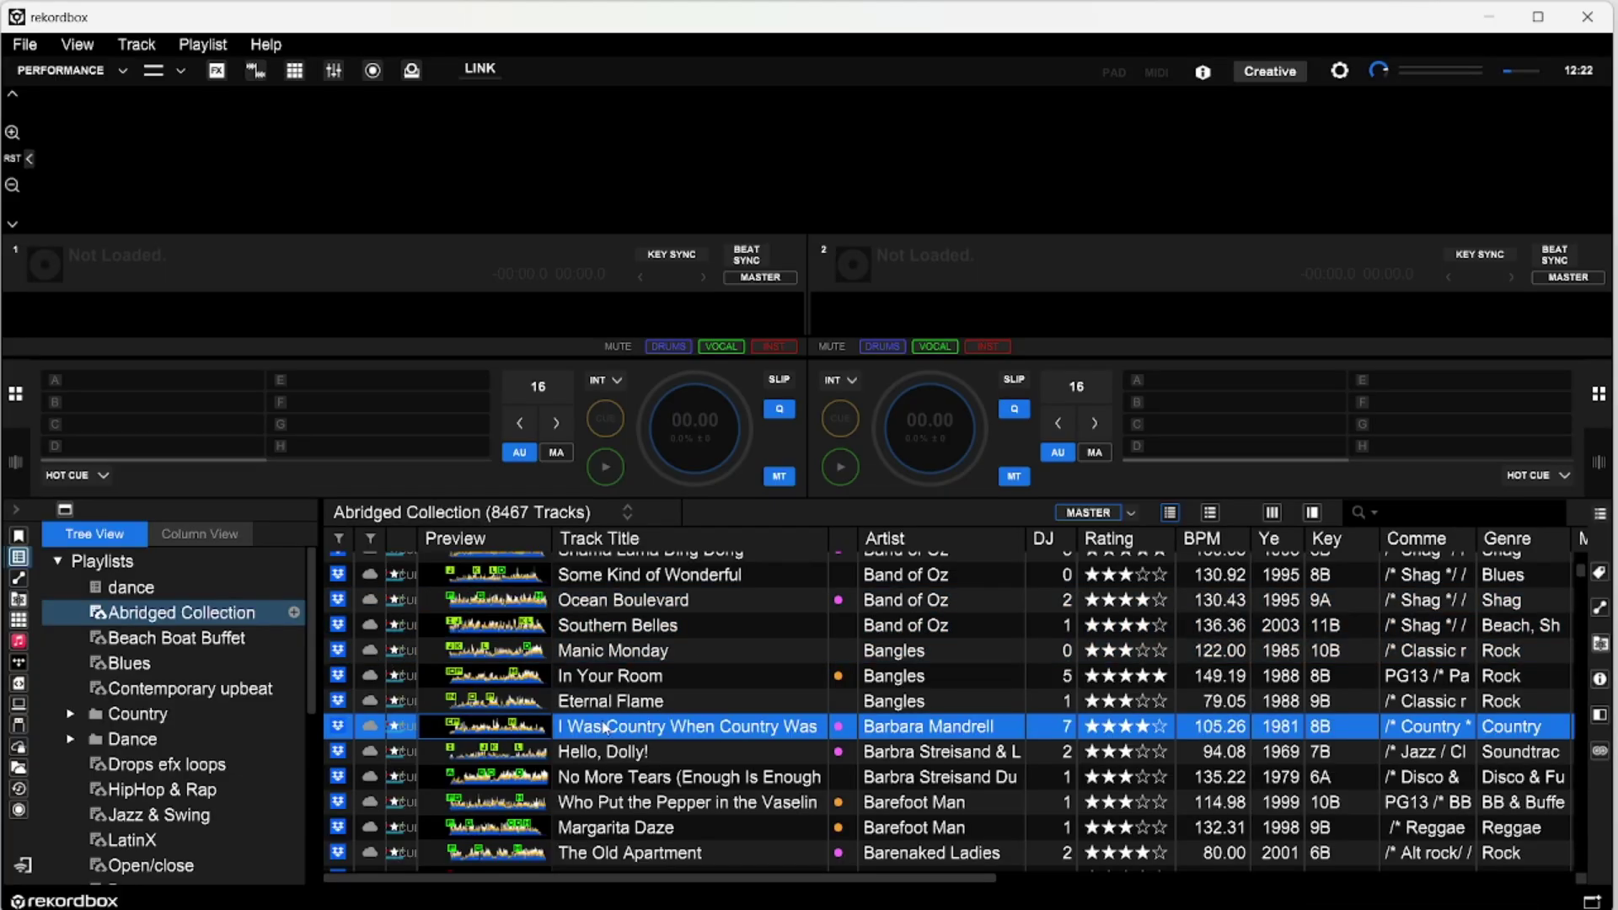
- Collapse and re-expand the Playlists tree, view dance, then open the top-level Playlists entry
click(57, 562)
click(57, 562)
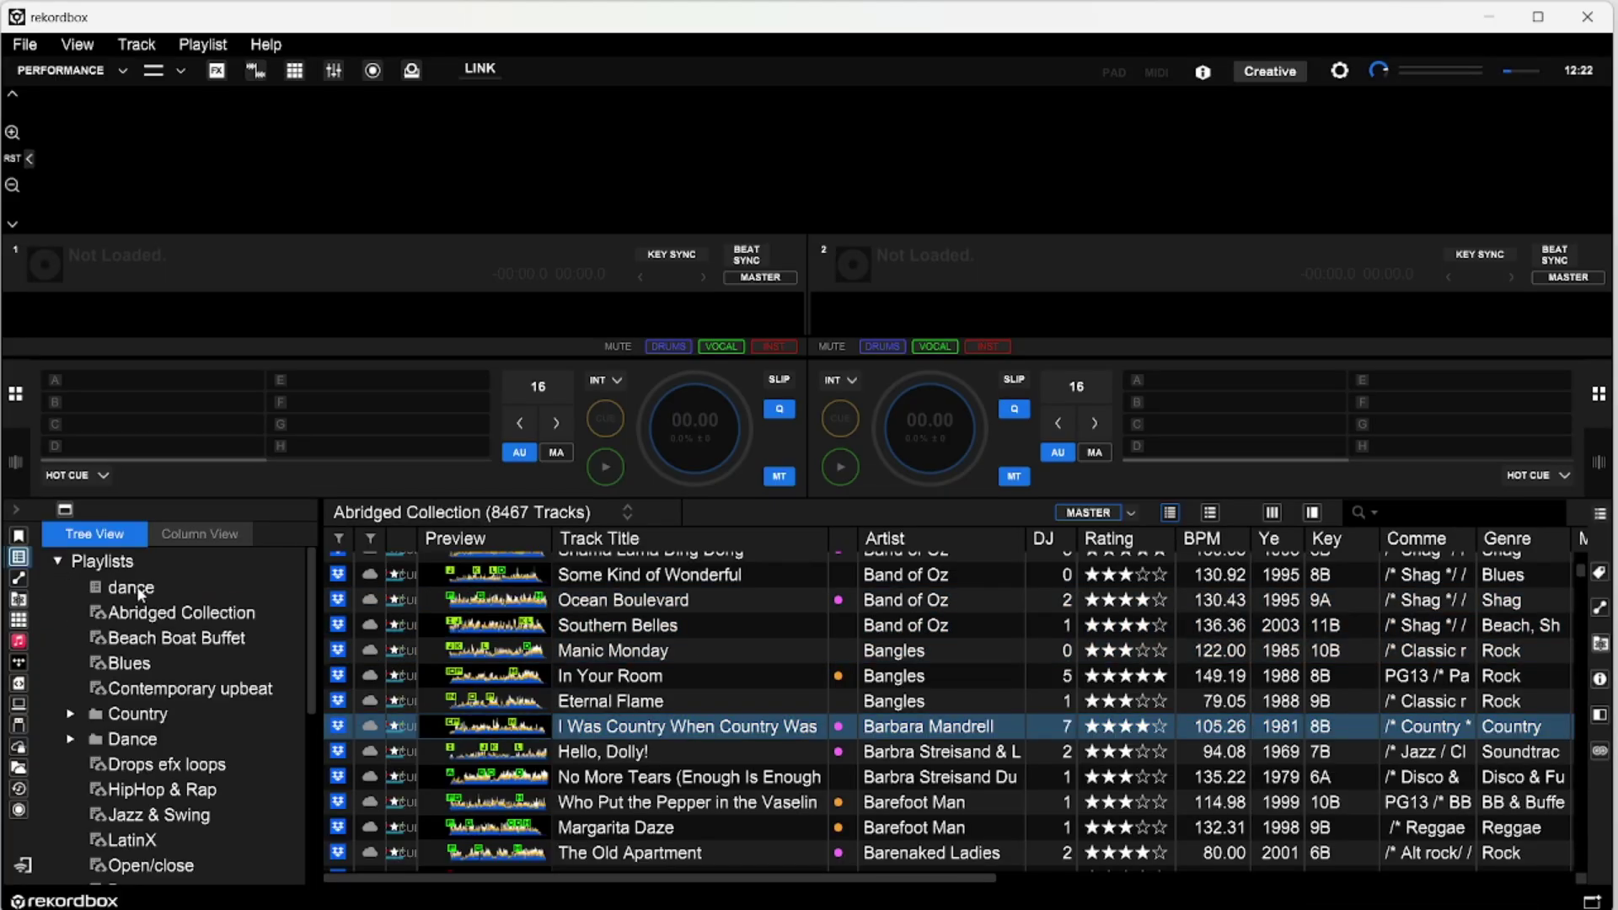
click(294, 594)
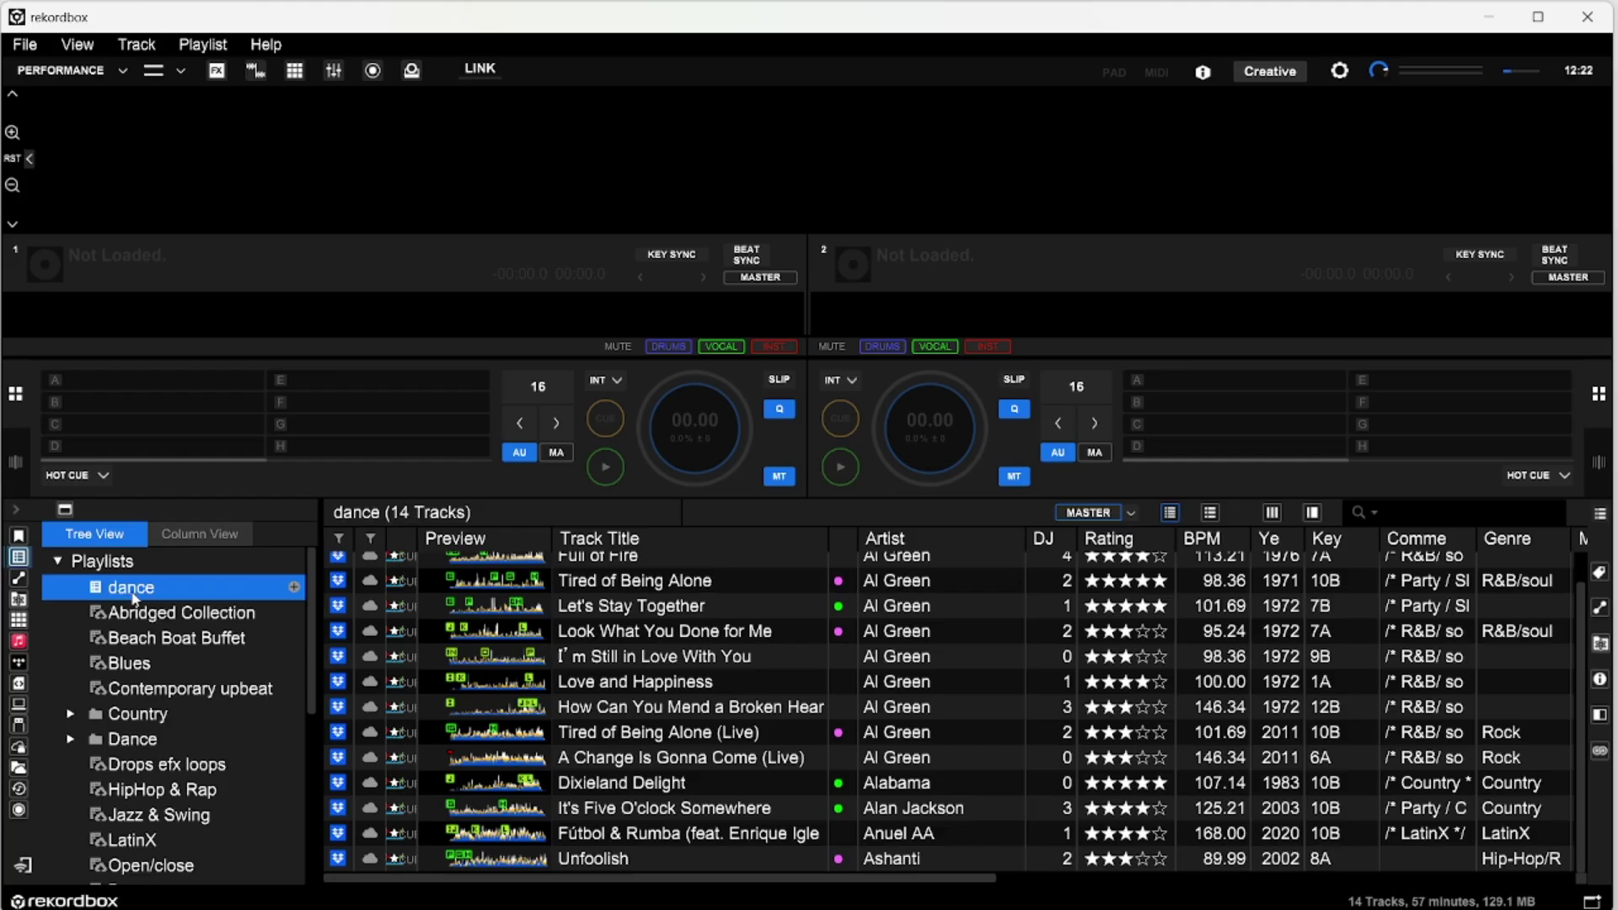
click(135, 571)
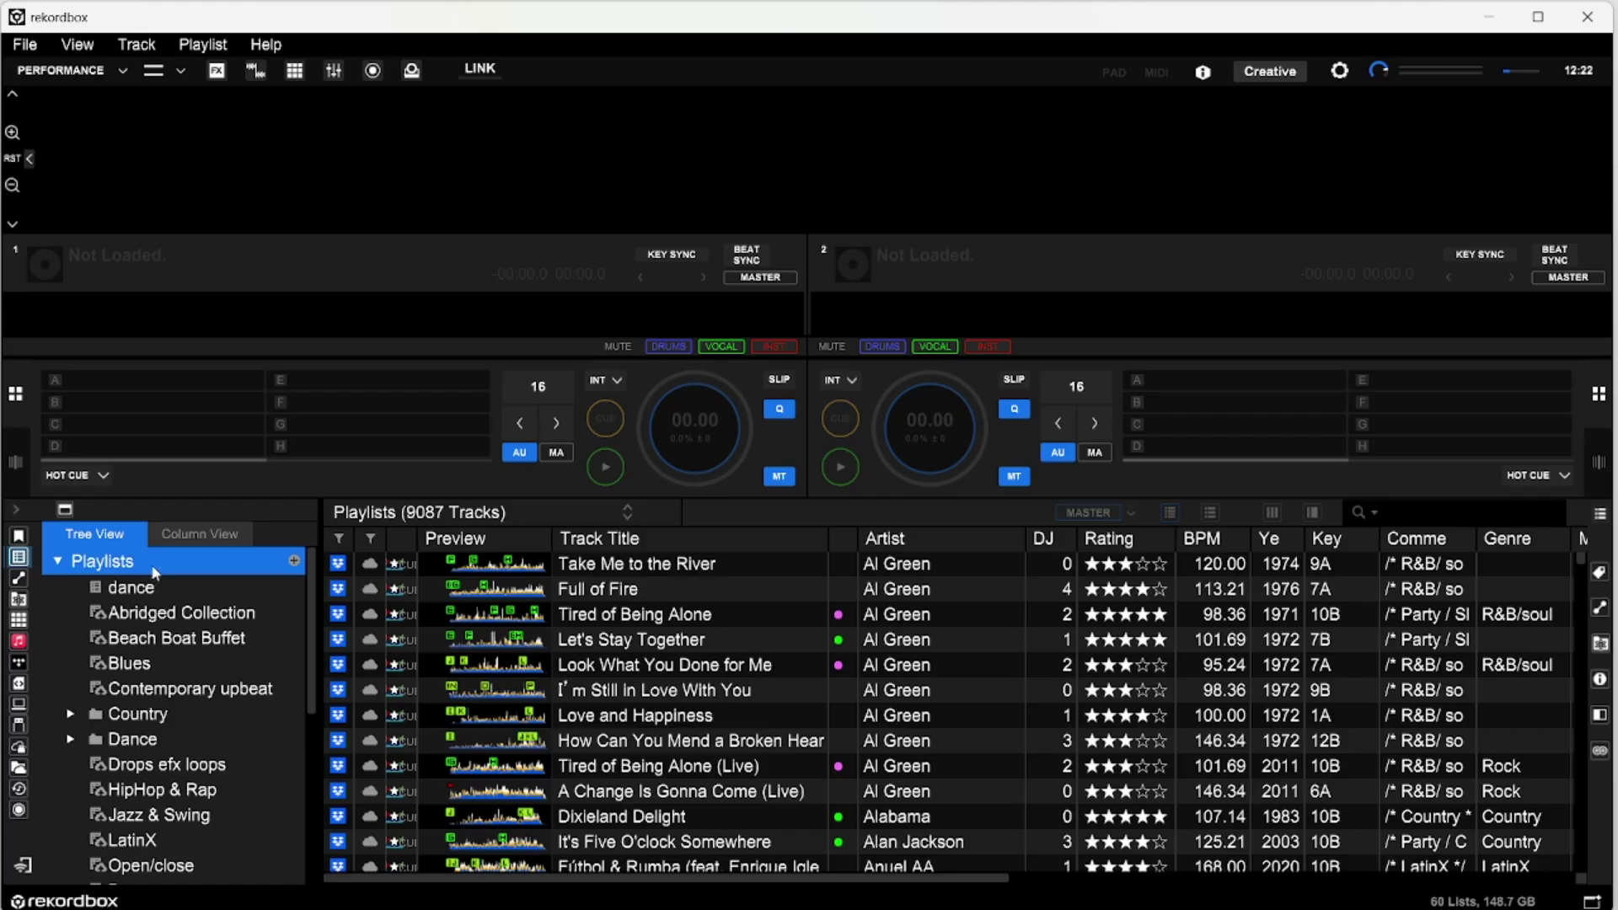
- Create a new playlist folder, dismiss the cannot-rename warning for 'Dance', and reopen dance
right_click(133, 572)
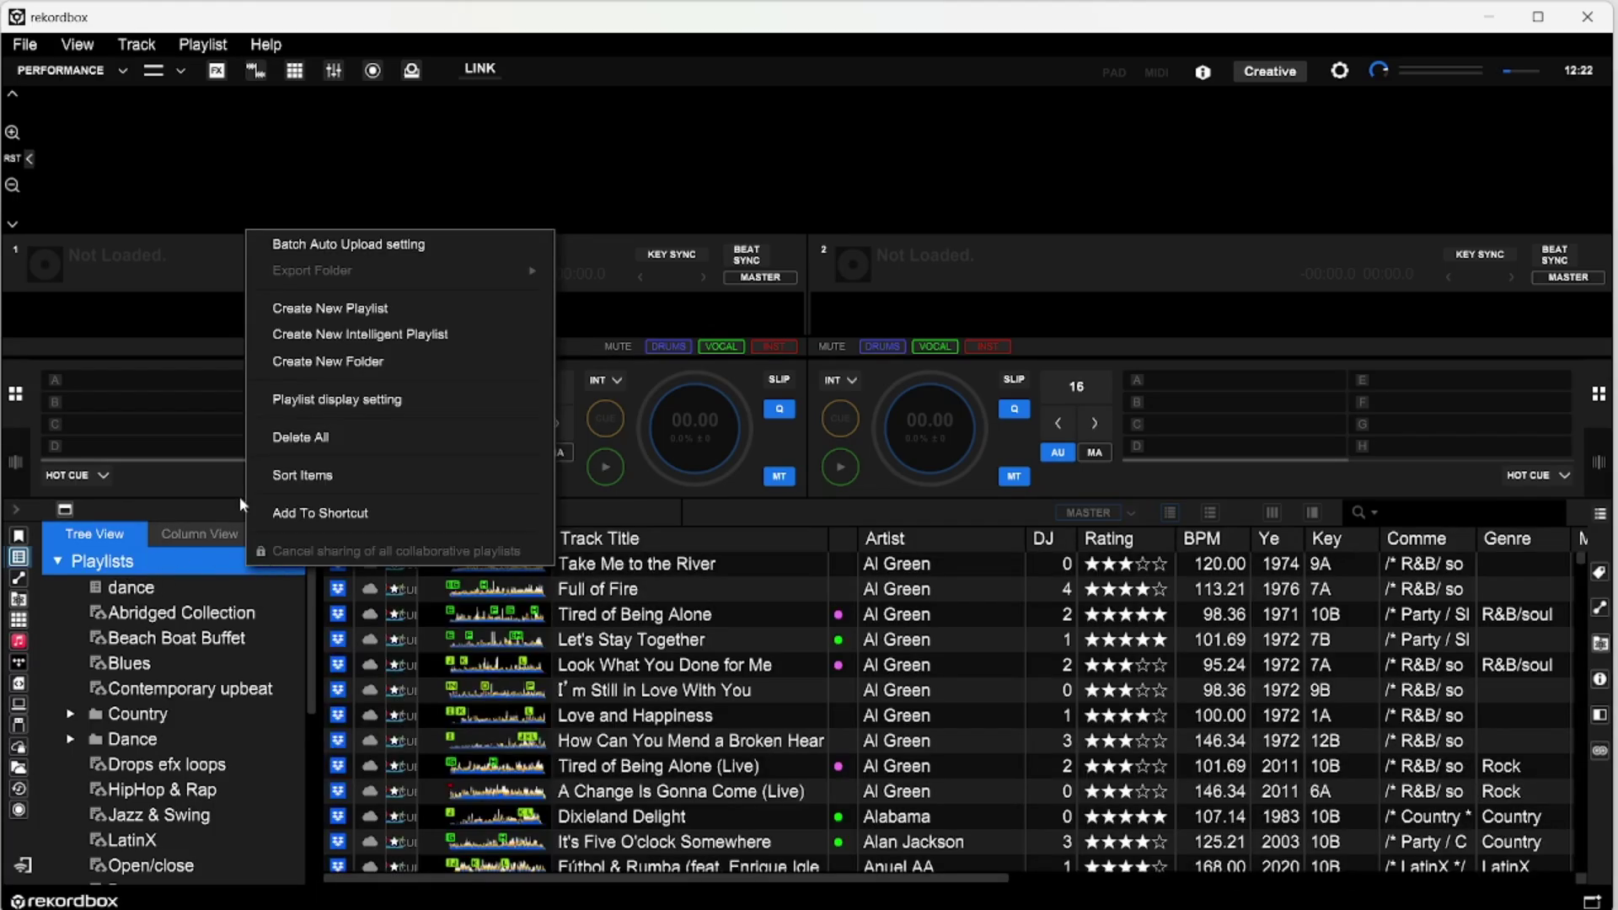
click(315, 367)
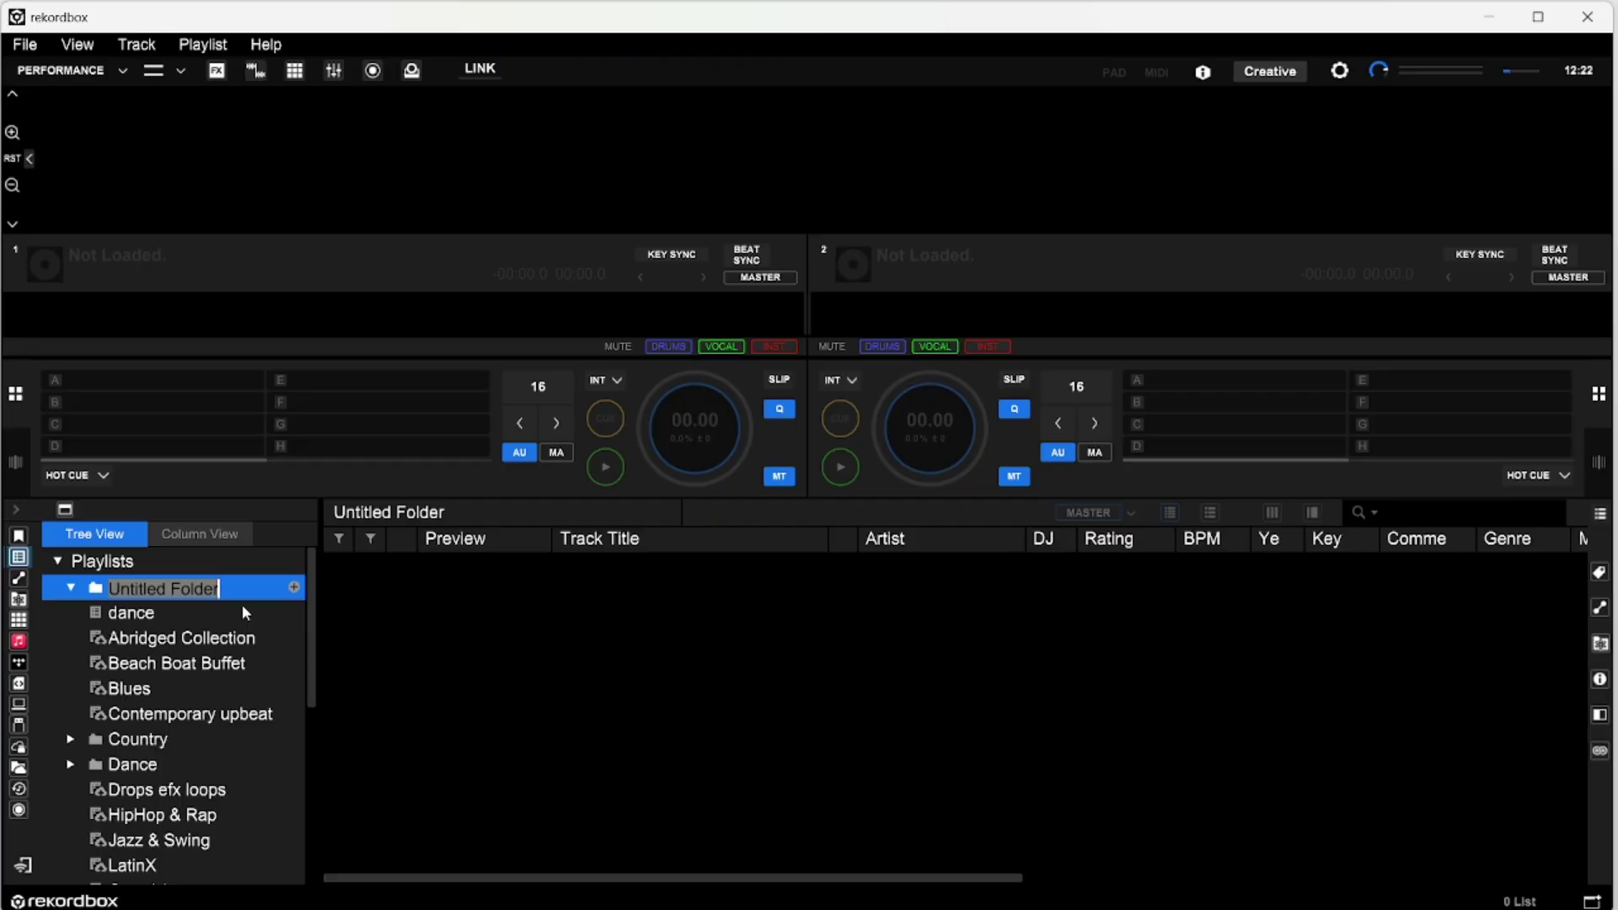
text(Dance)
key(Return)
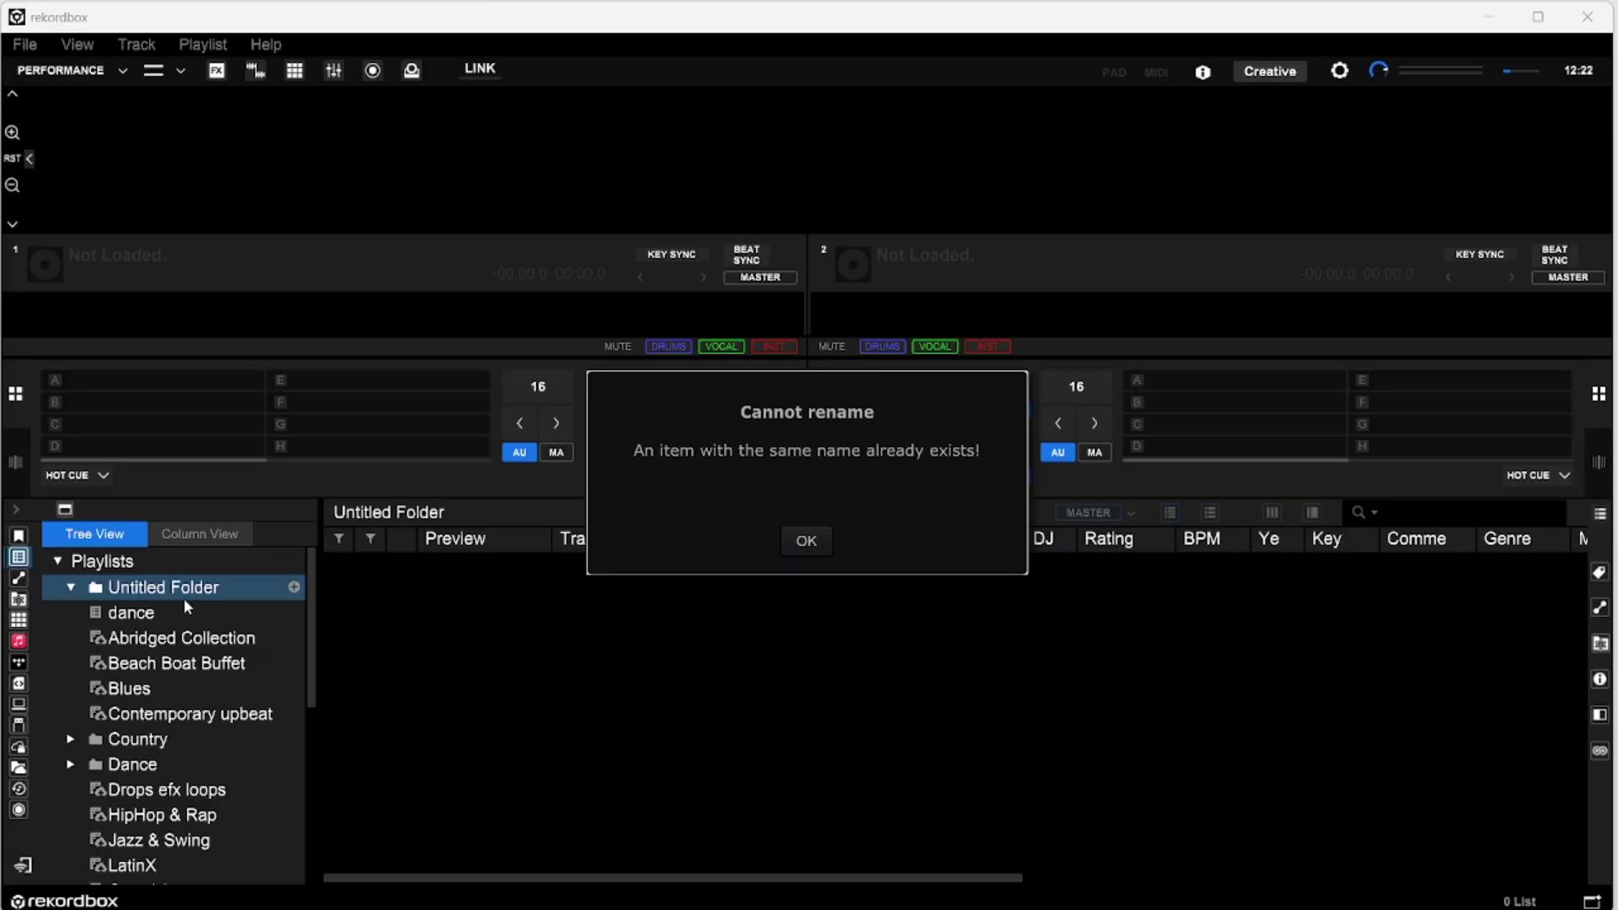
click(810, 550)
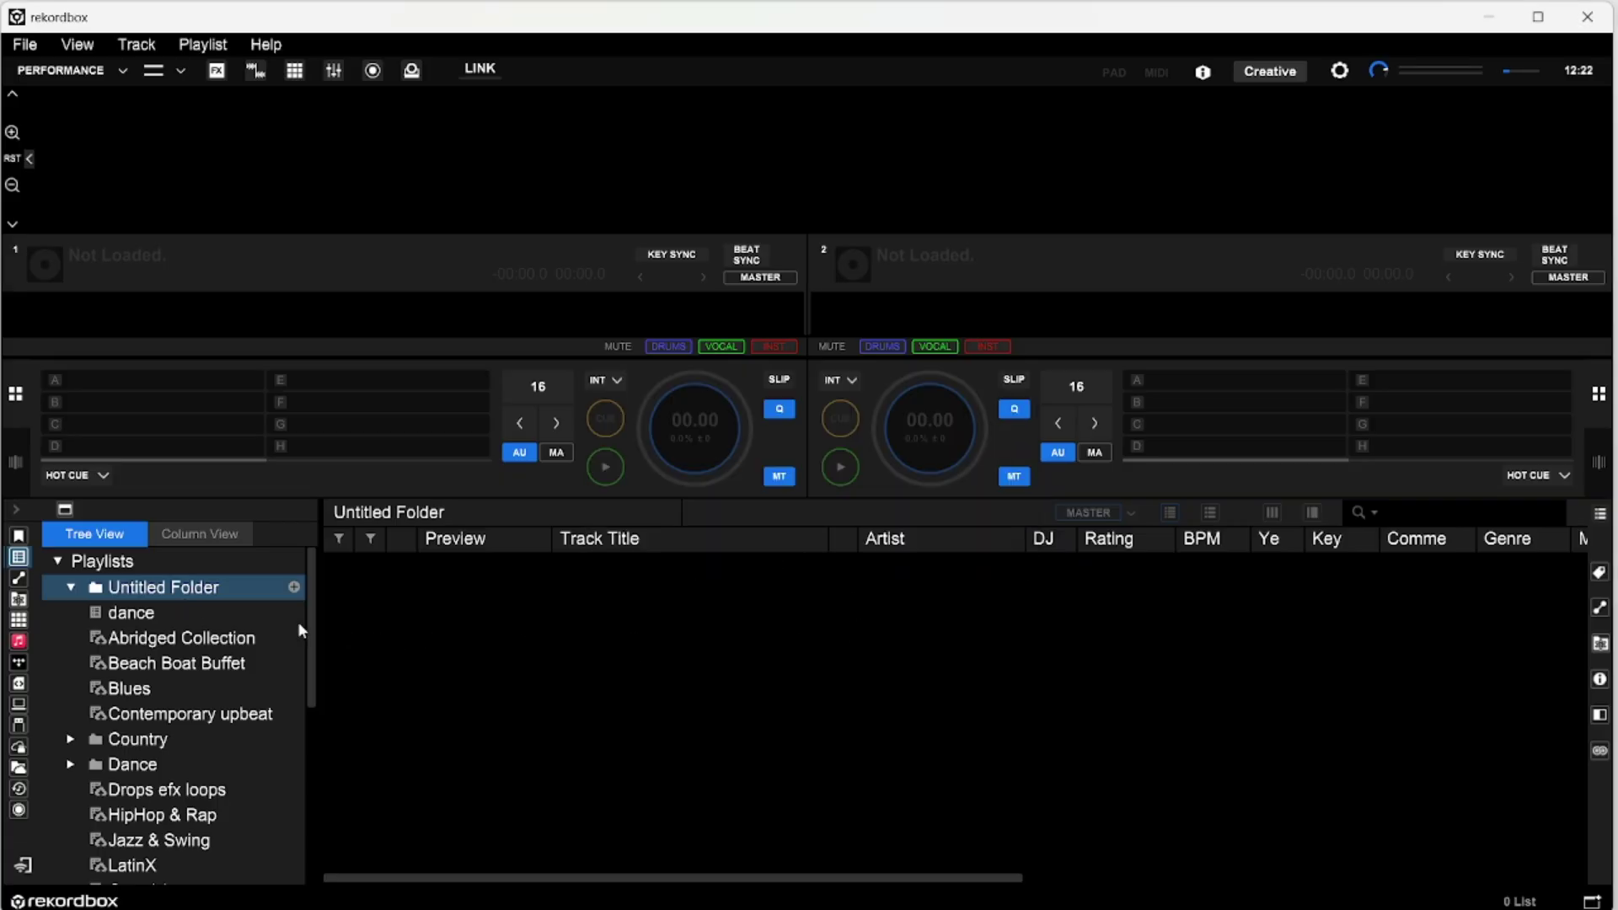
click(158, 614)
- Rename the dance playlist to 'Salsa'
click(143, 618)
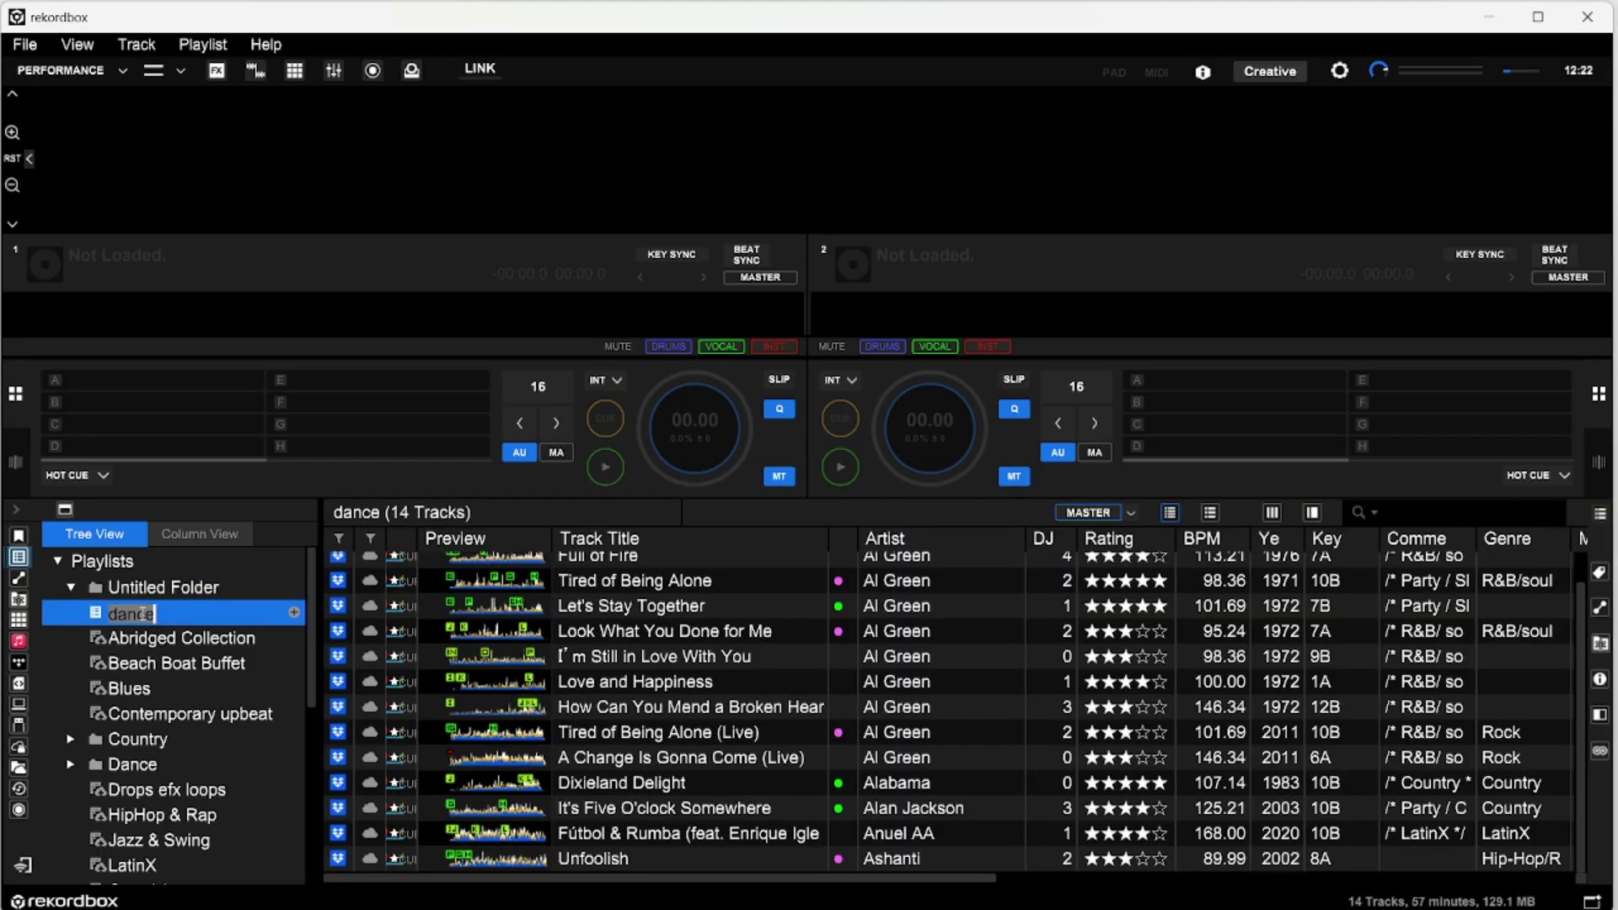
text(Salsa)
key(Return)
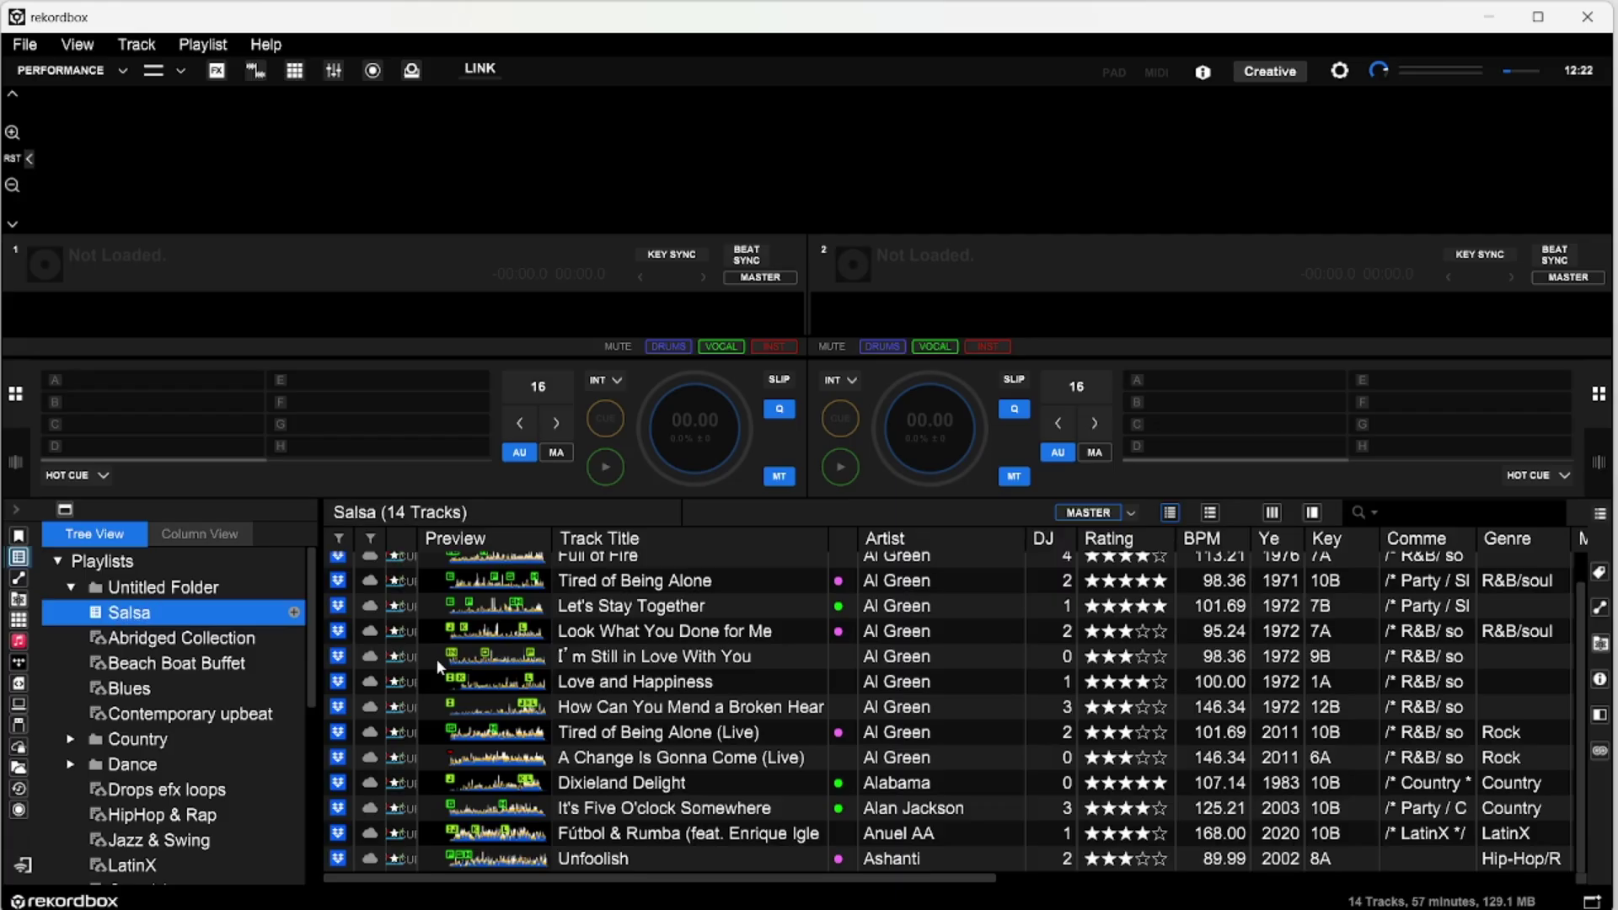
- Rename Untitled Folder to 'Dancing' after 'Dance' is rejected as a duplicate, then view Salsa
double_click(155, 590)
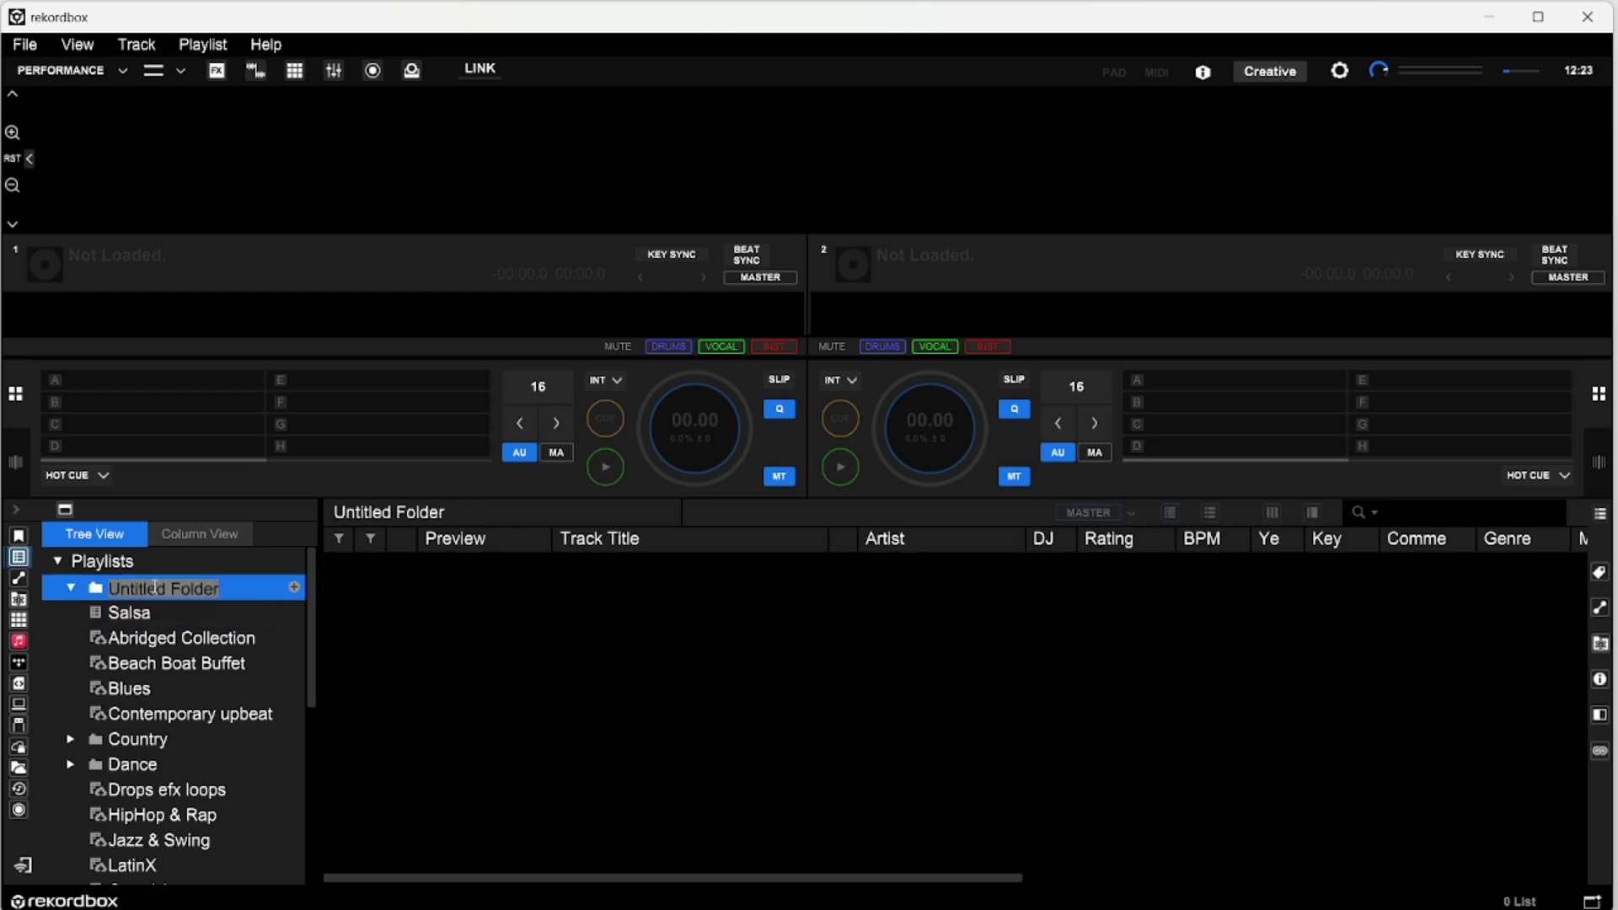
text(Dance)
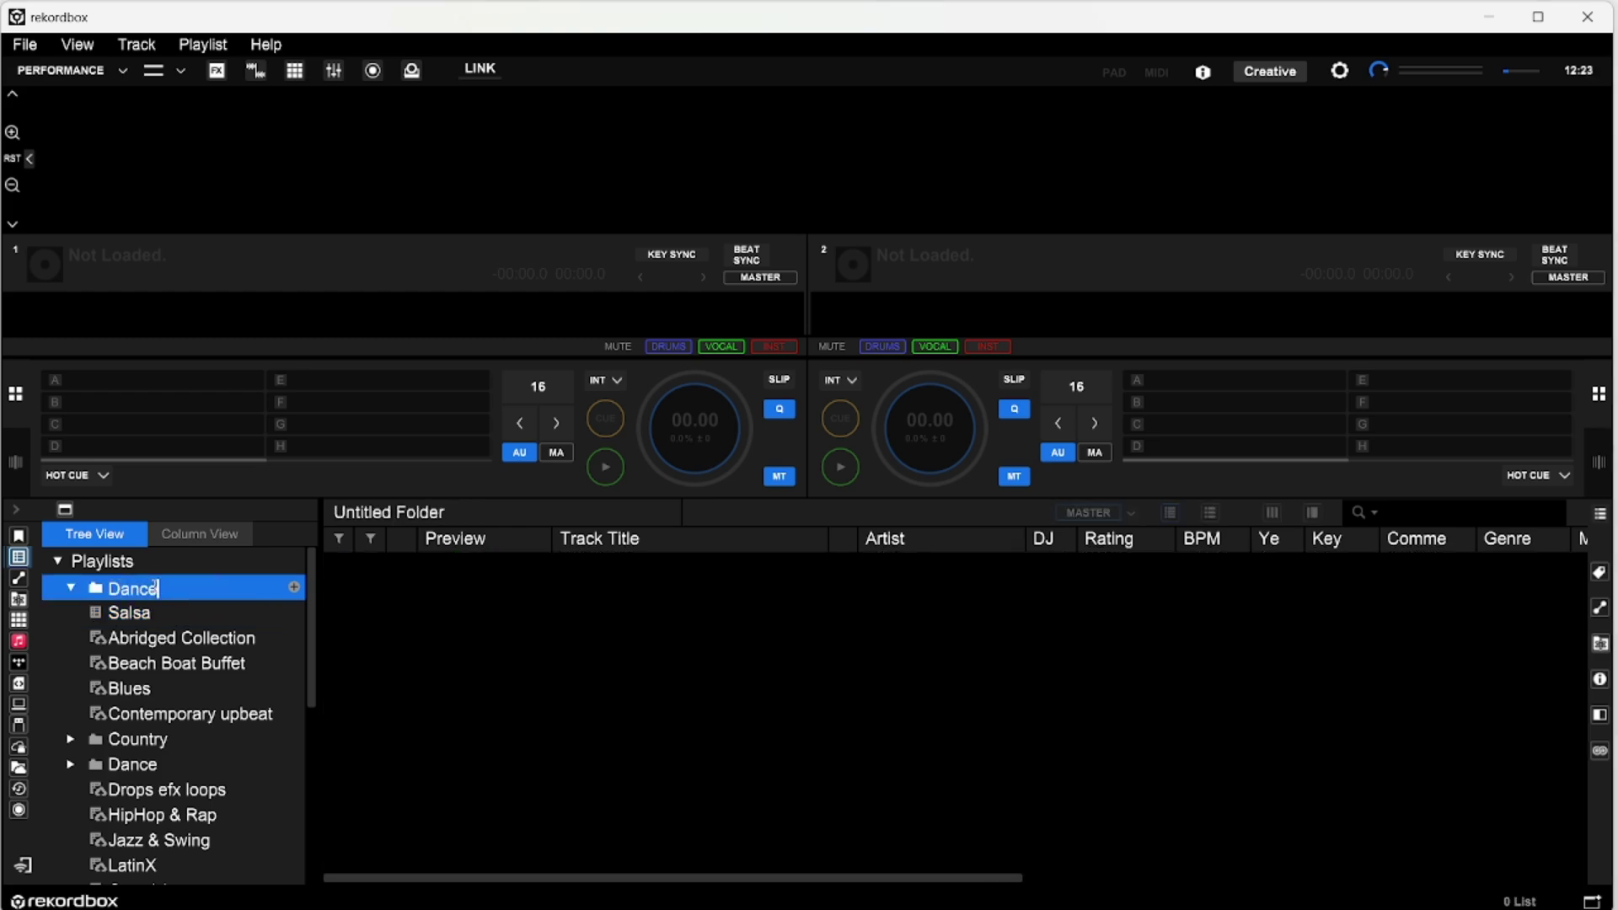
key(Return)
click(803, 542)
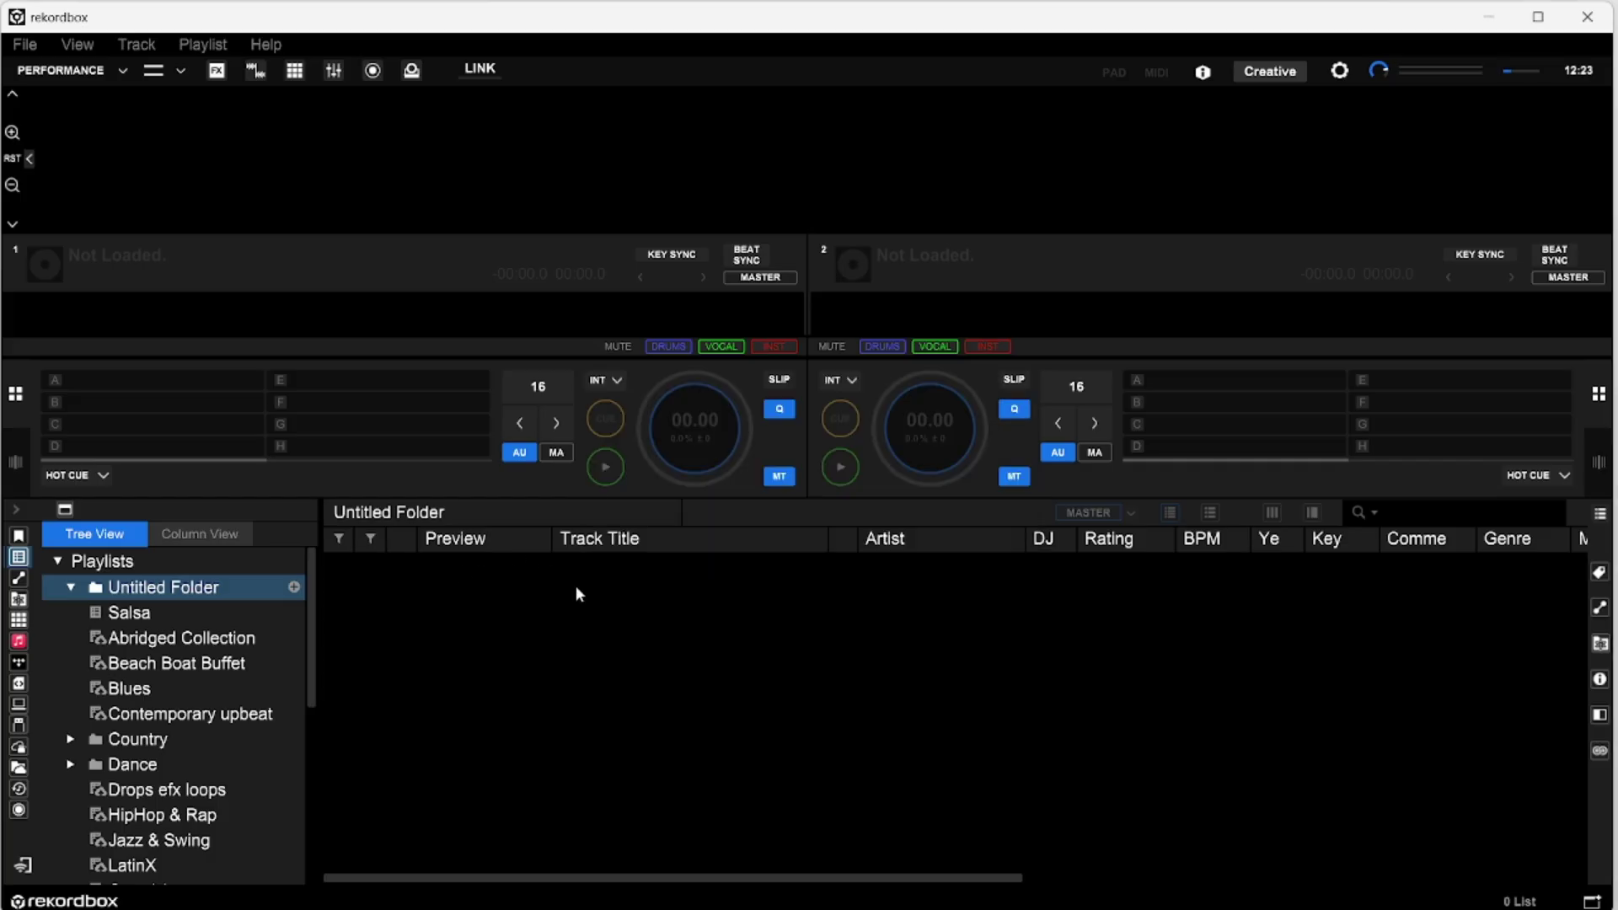
double_click(143, 594)
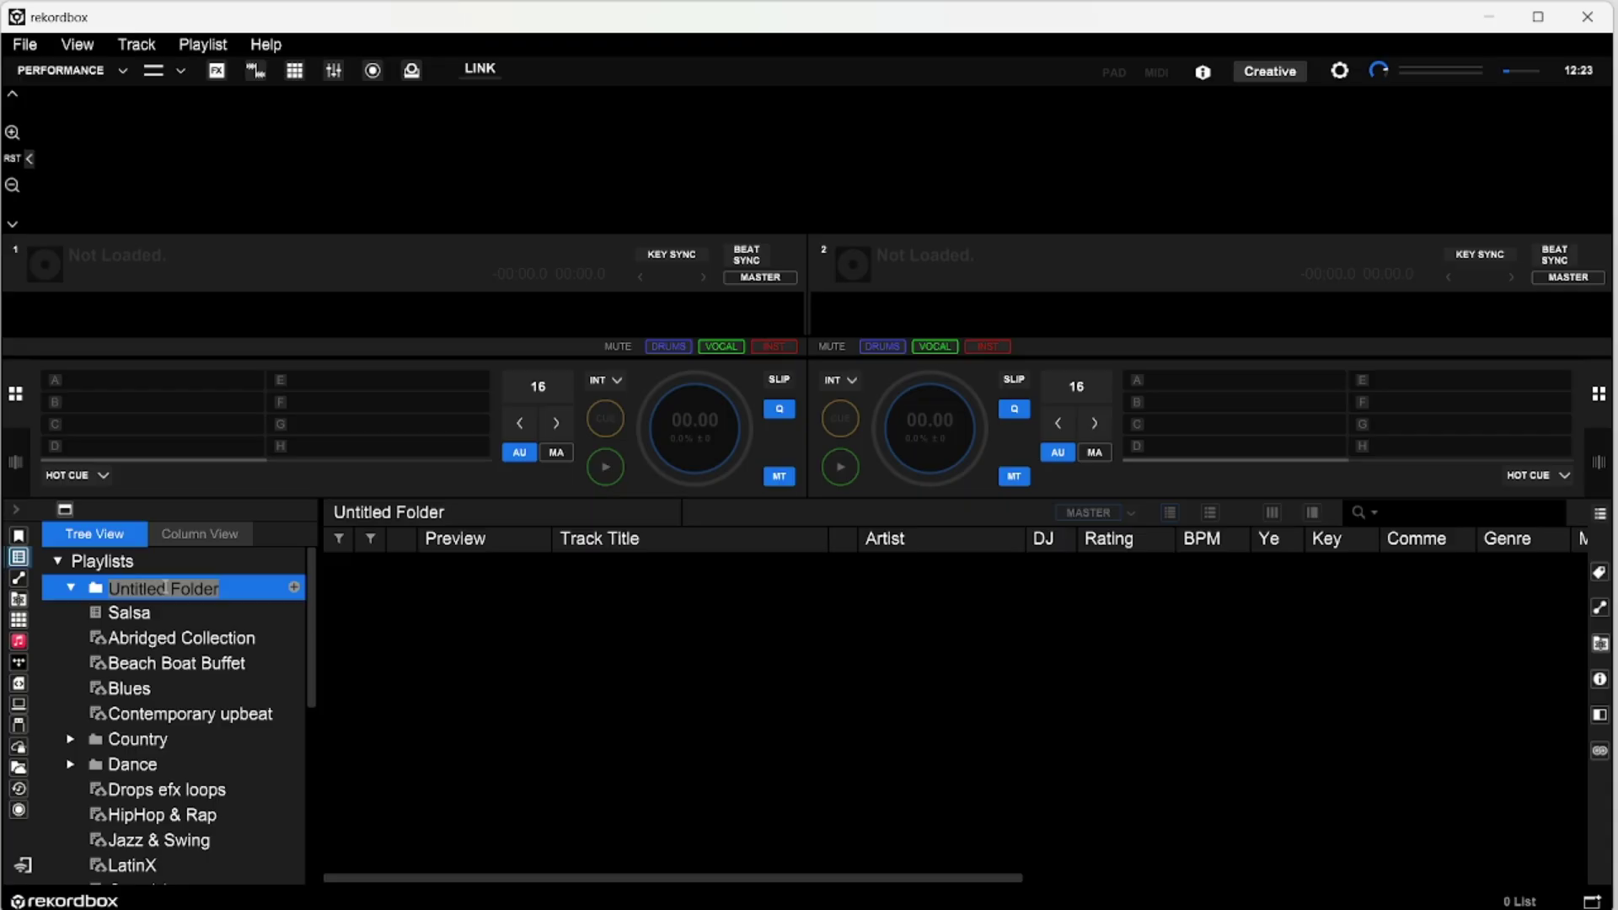
text(Dancing)
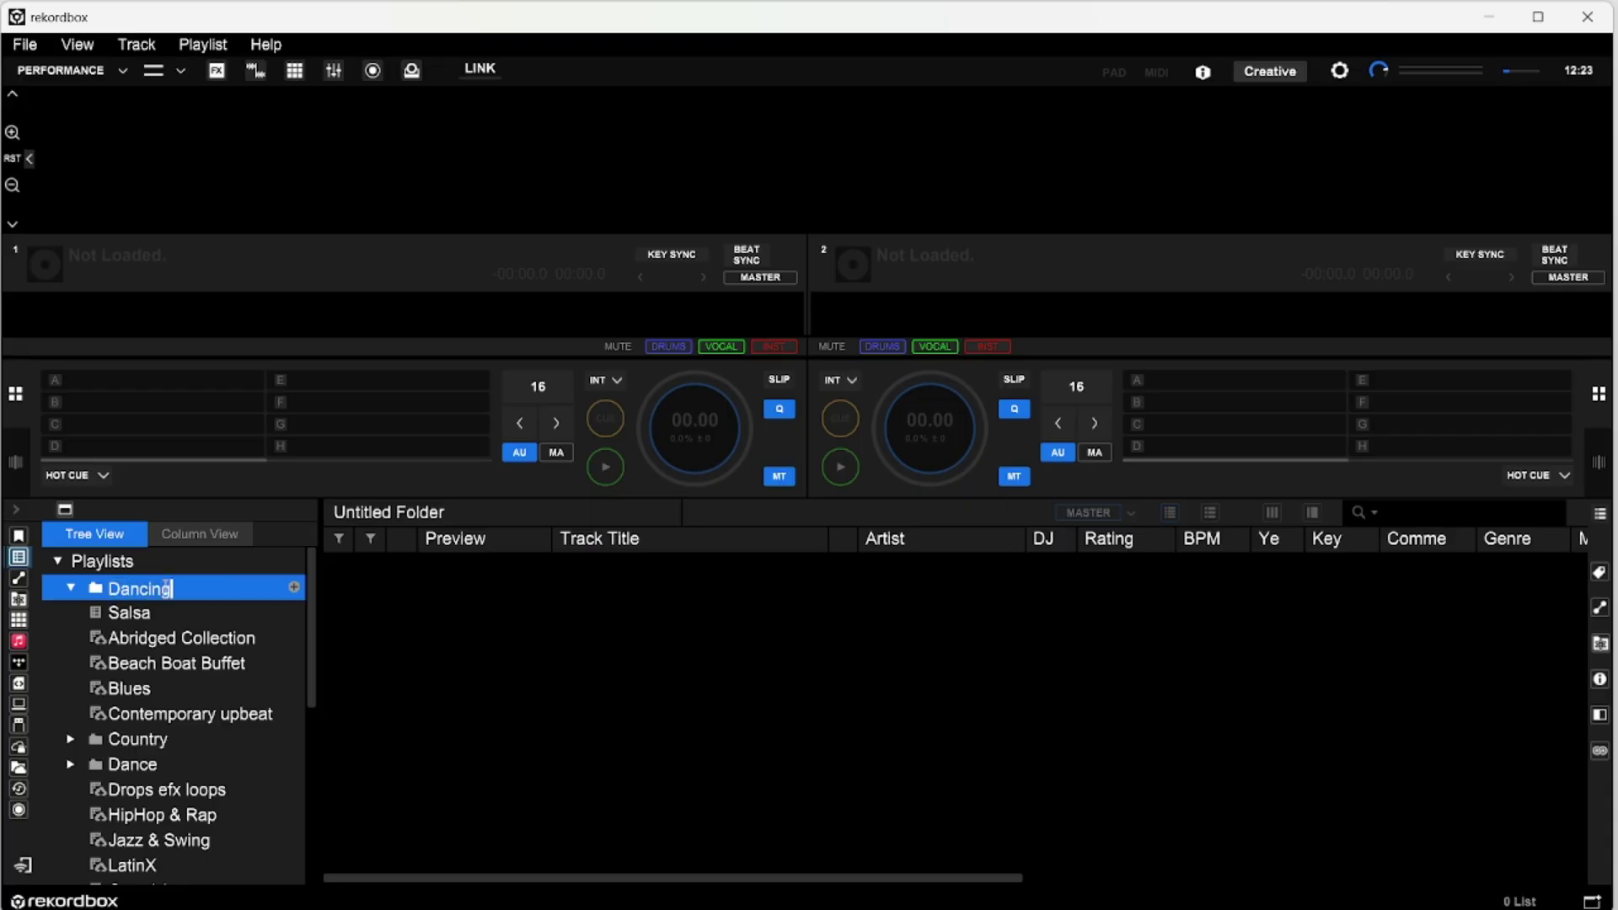
key(Return)
click(107, 622)
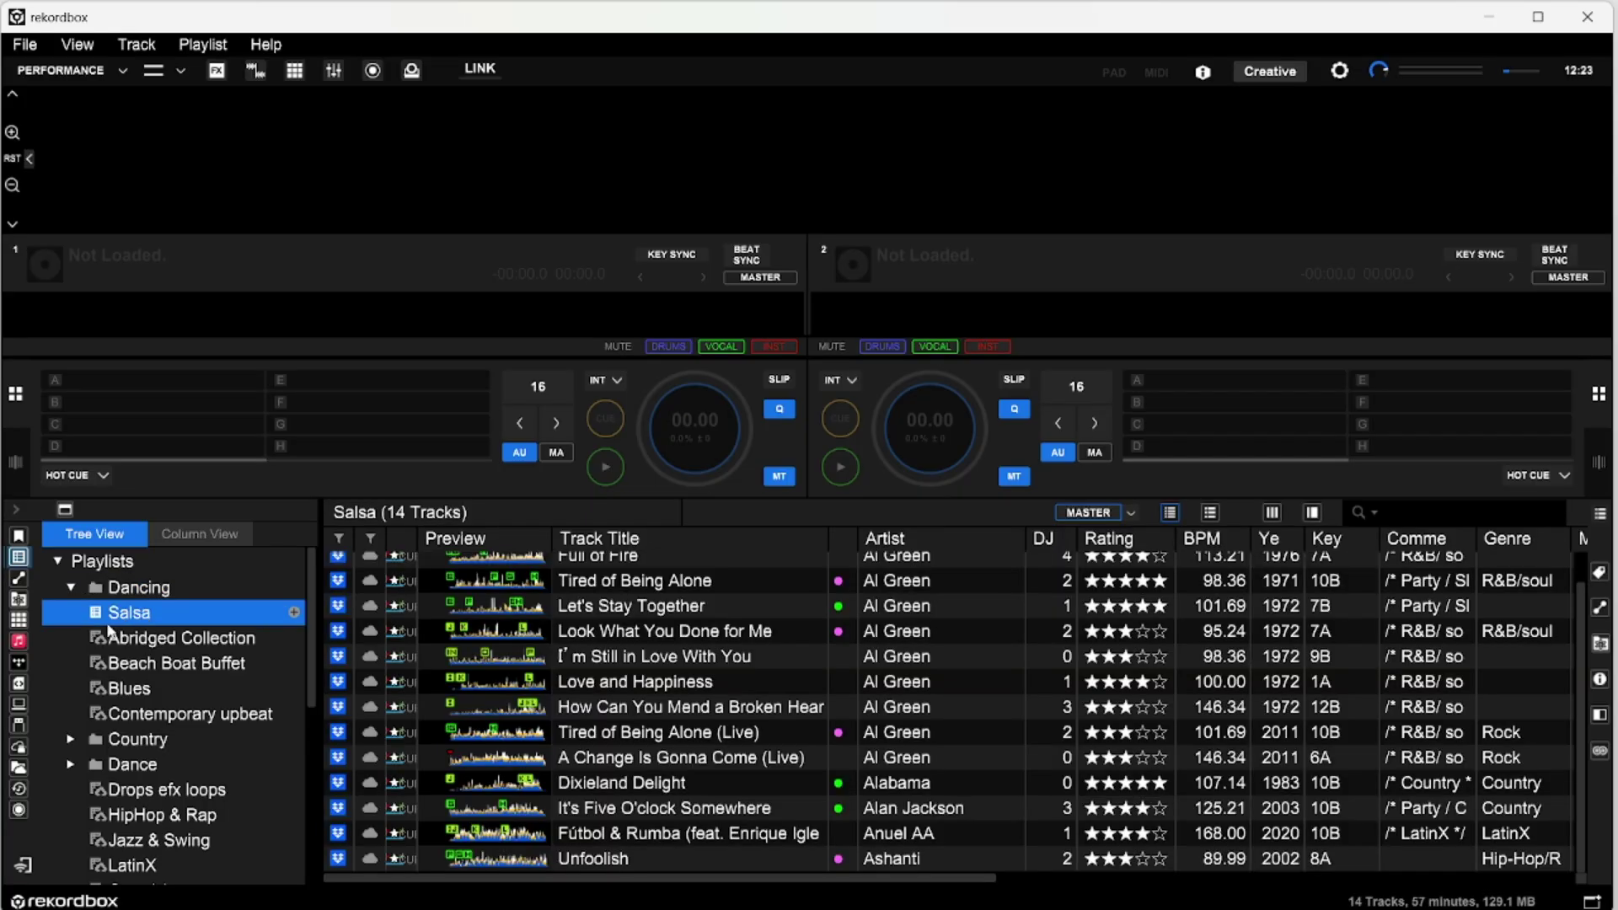
- Collapse the Dancing folder and list all 9087 tracks under the top-level Playlists entry
scroll(786, 655, up, 1)
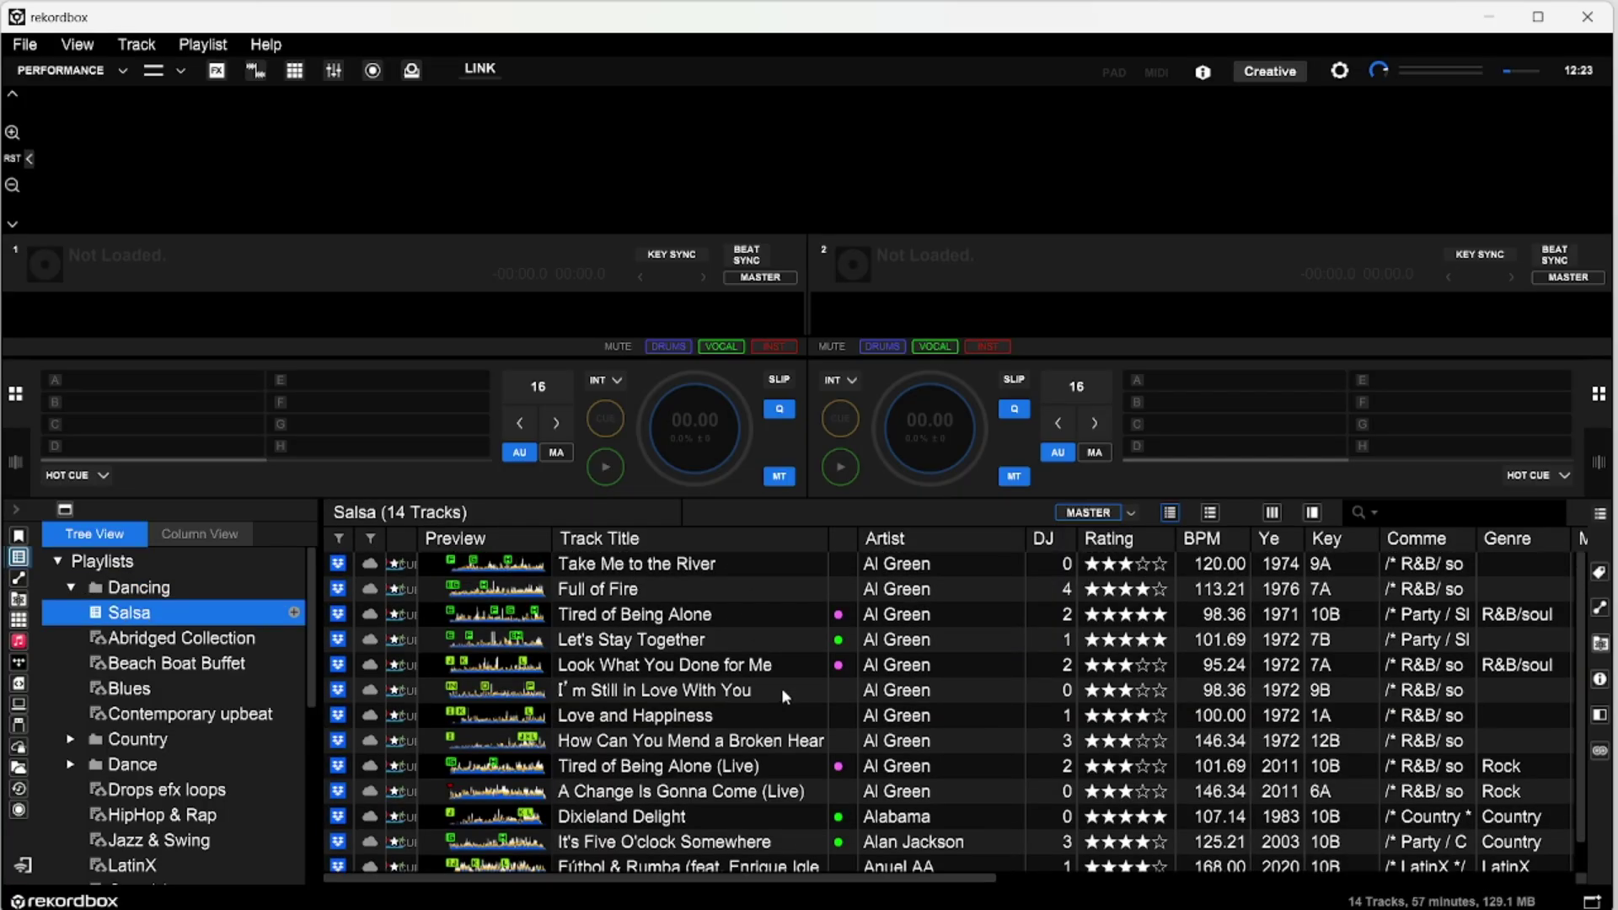
drag(139, 619, 156, 591)
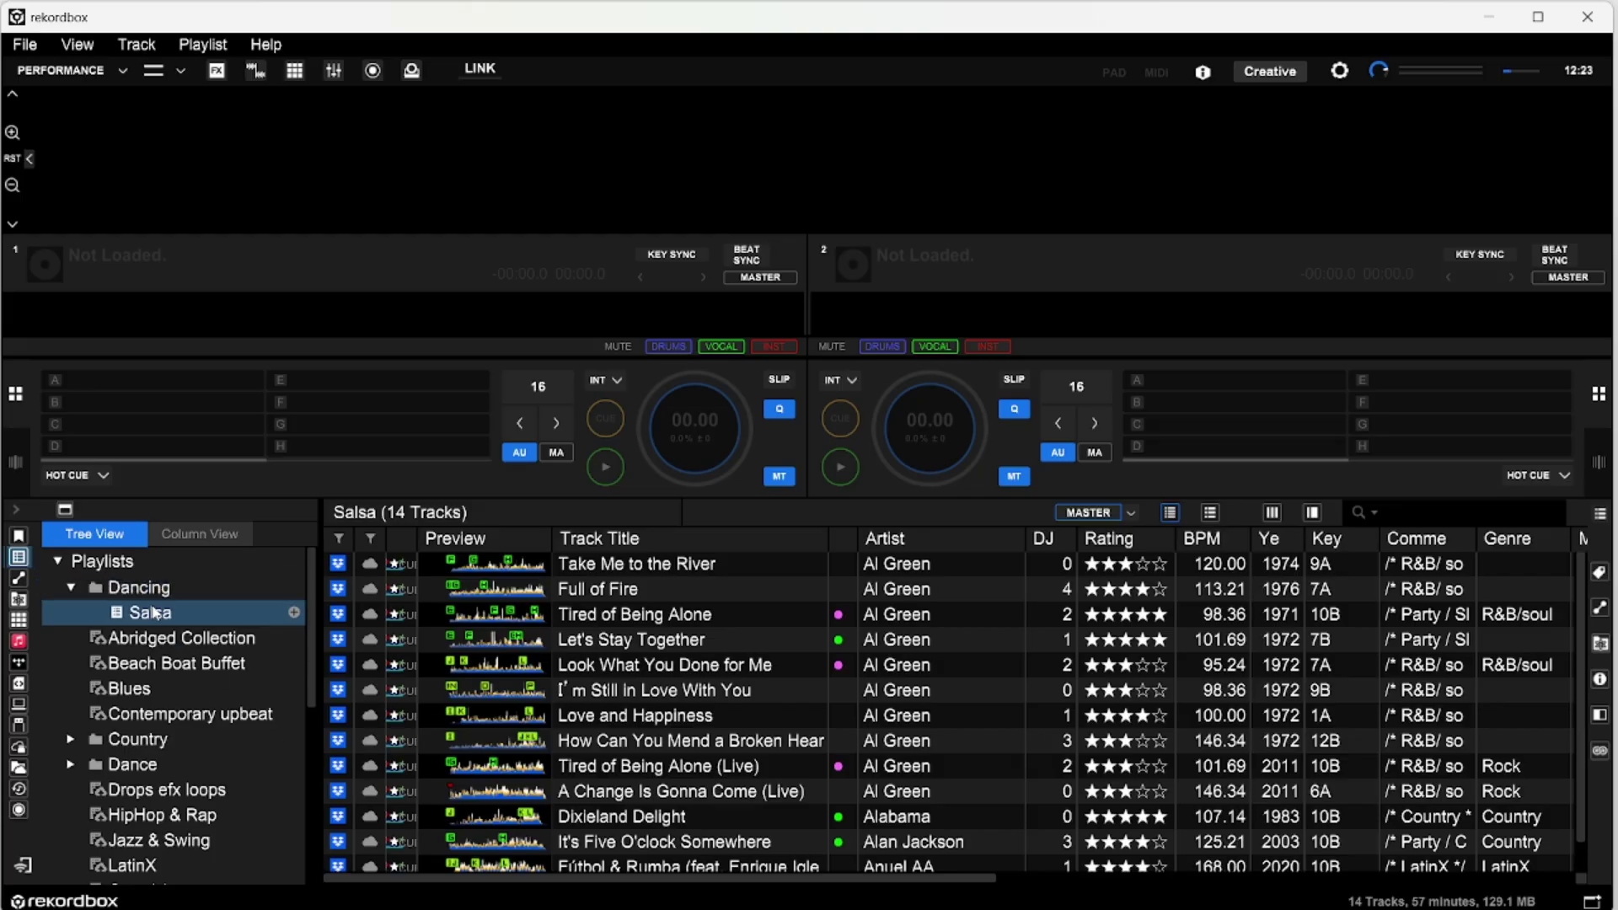
click(139, 596)
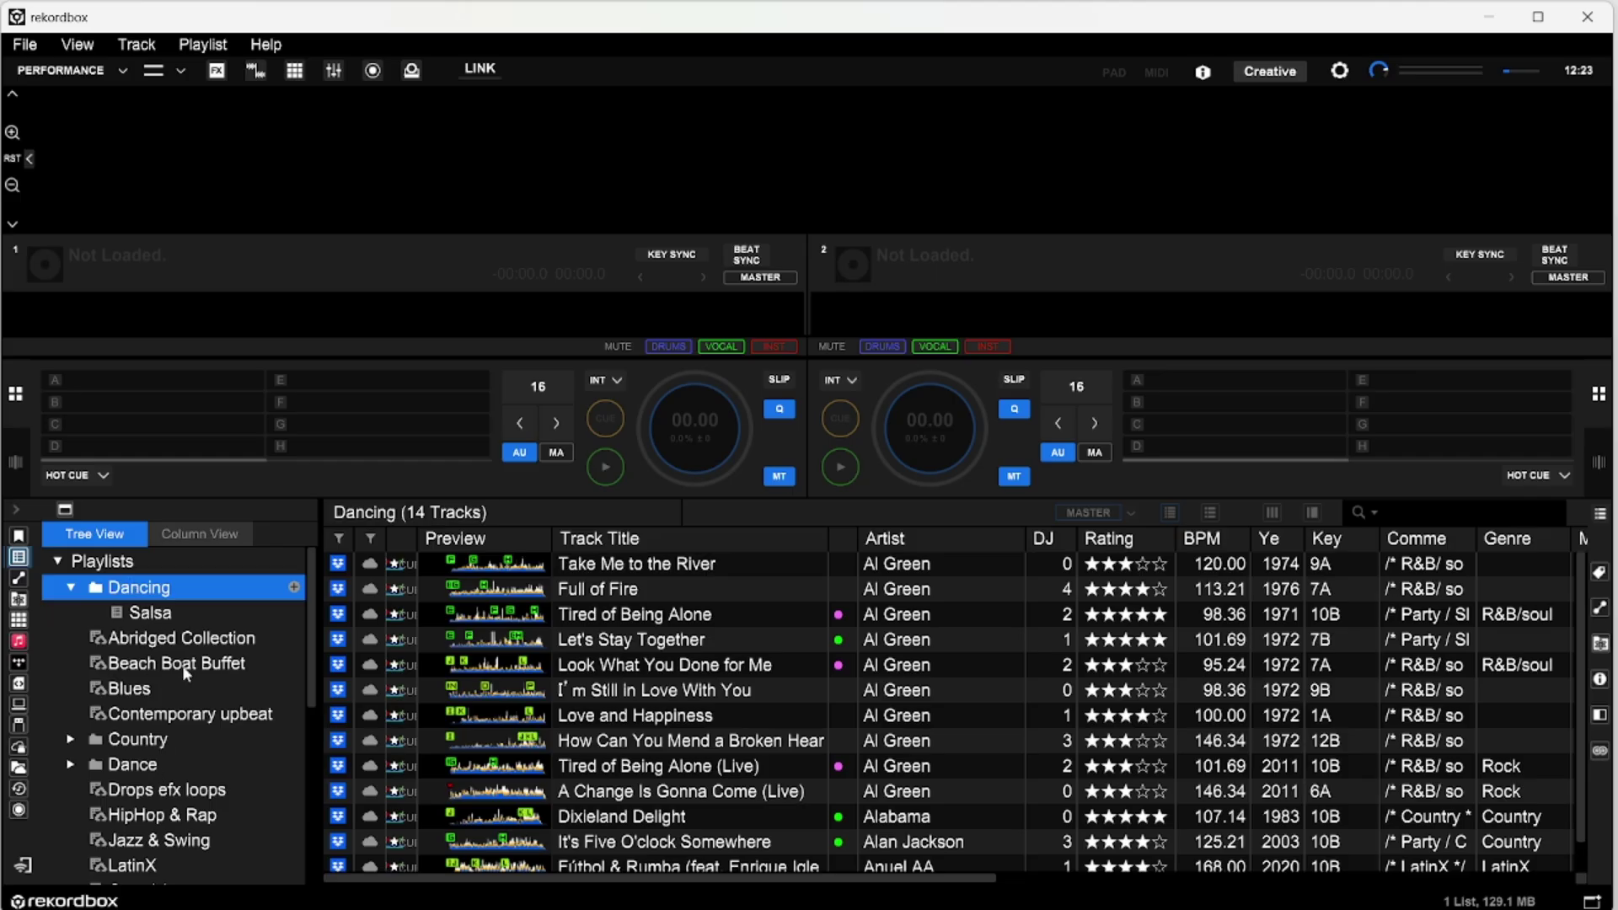
click(71, 588)
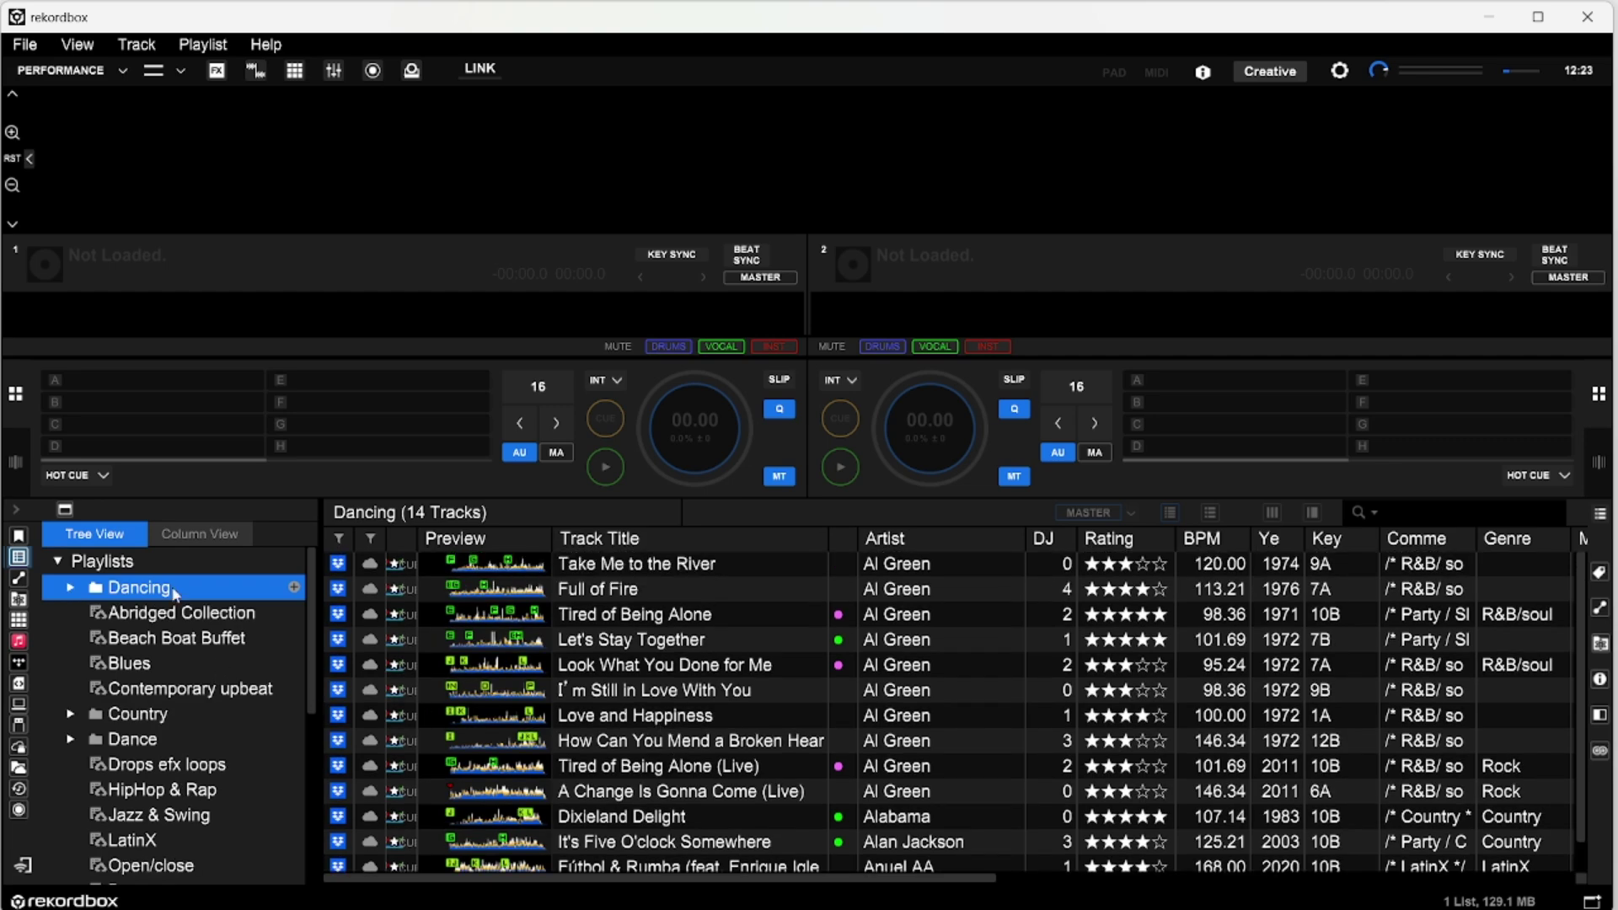
click(172, 564)
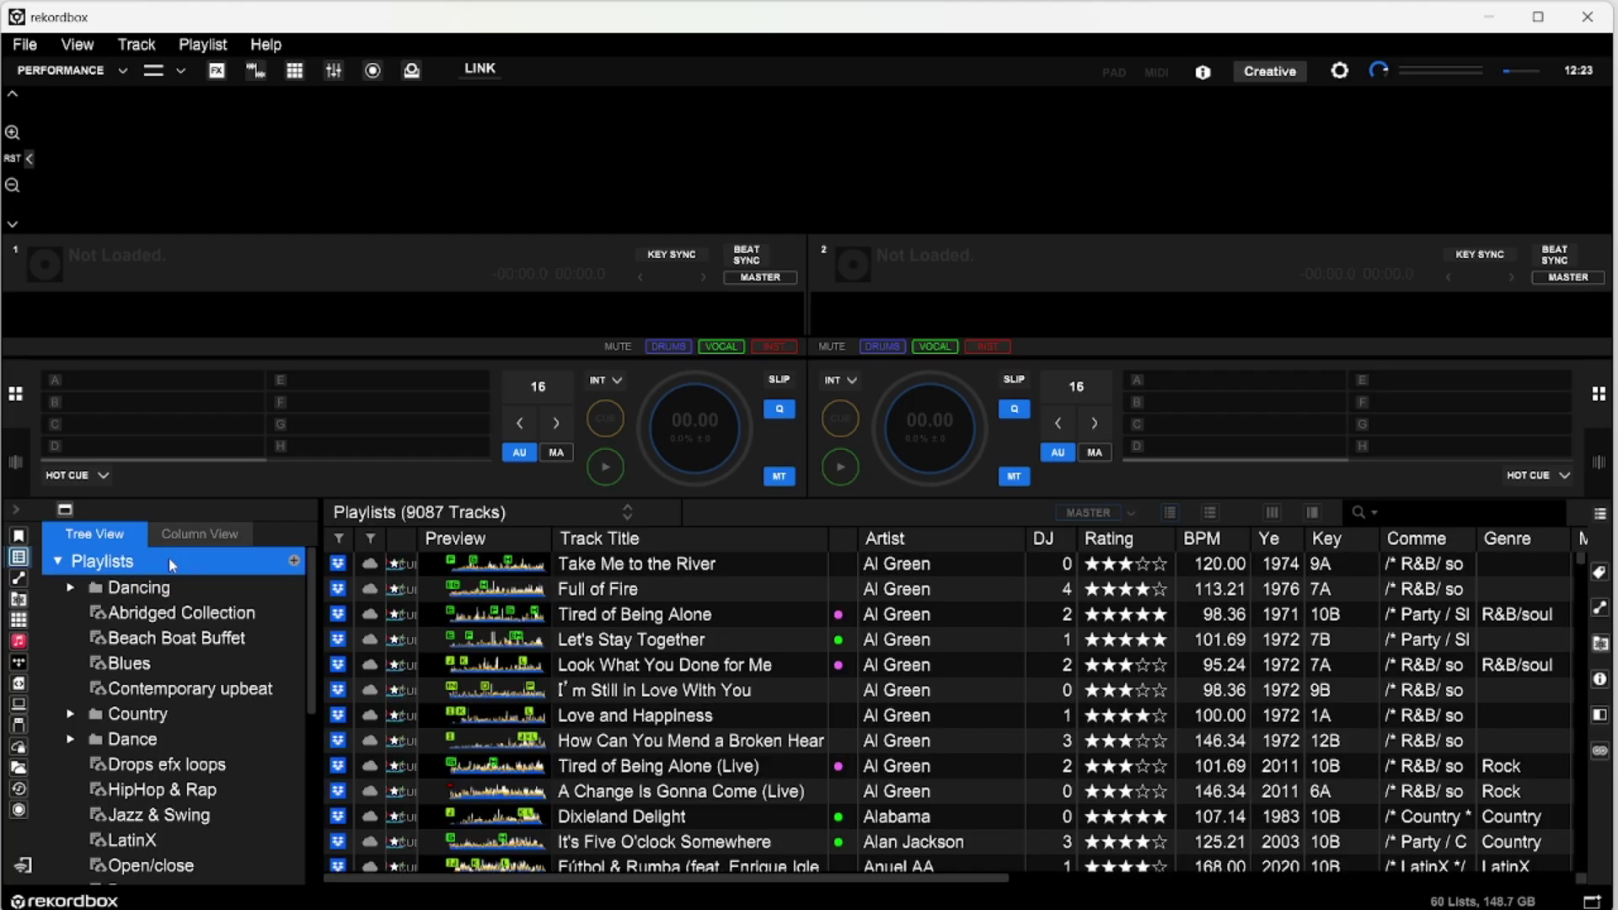
- Create an intelligent playlist 'AL Green' matching tracks whose Artist equals Al Green
click(209, 47)
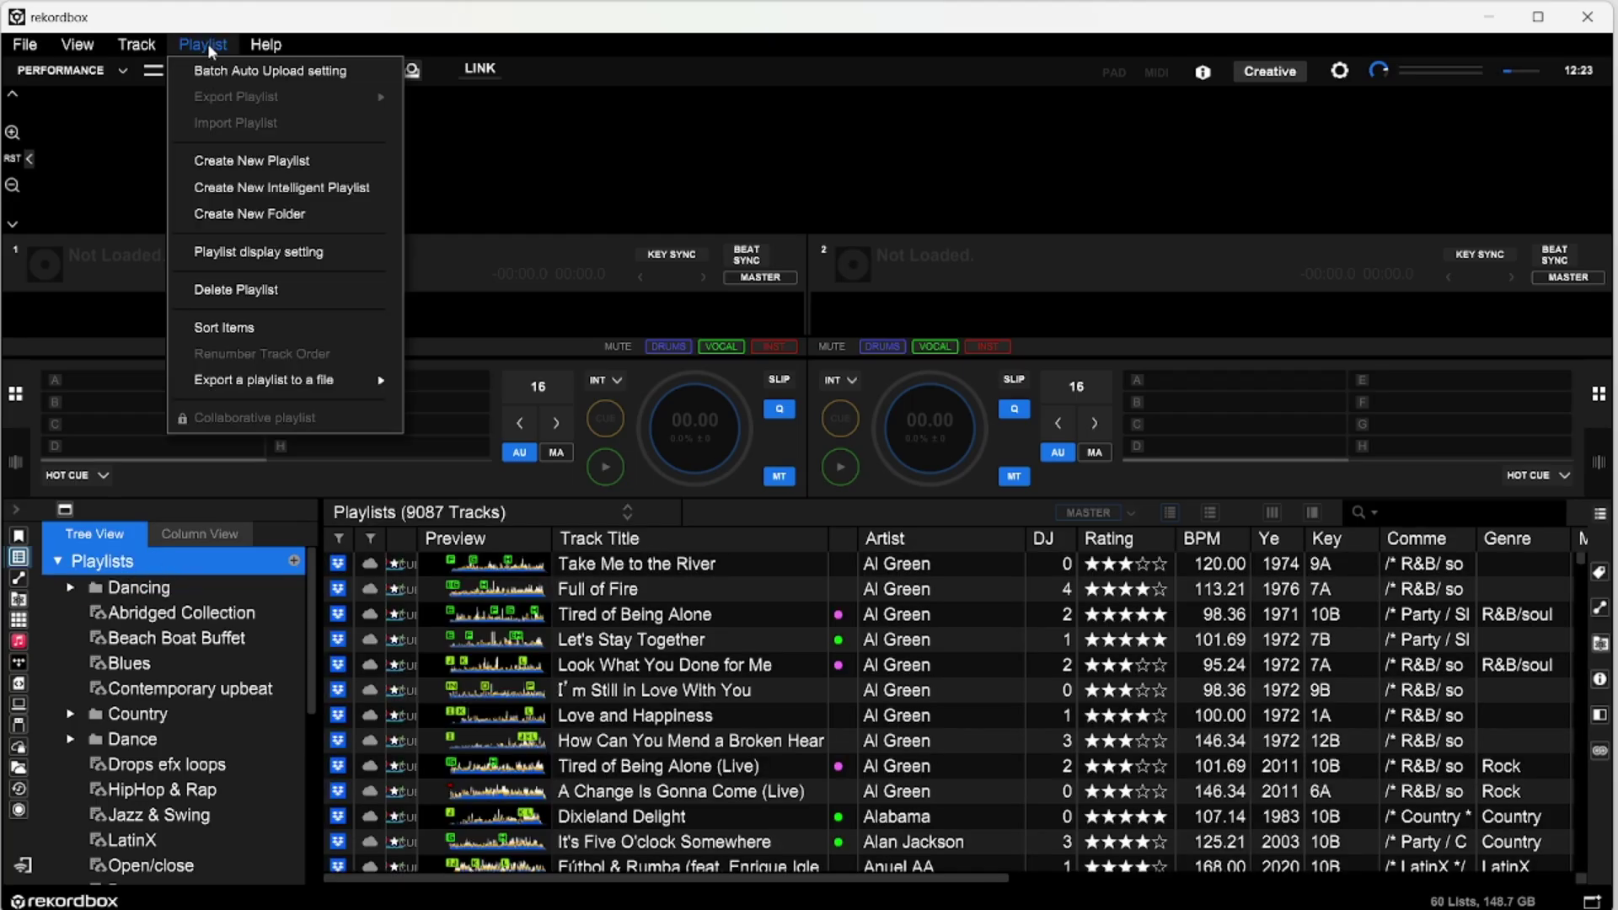
click(284, 190)
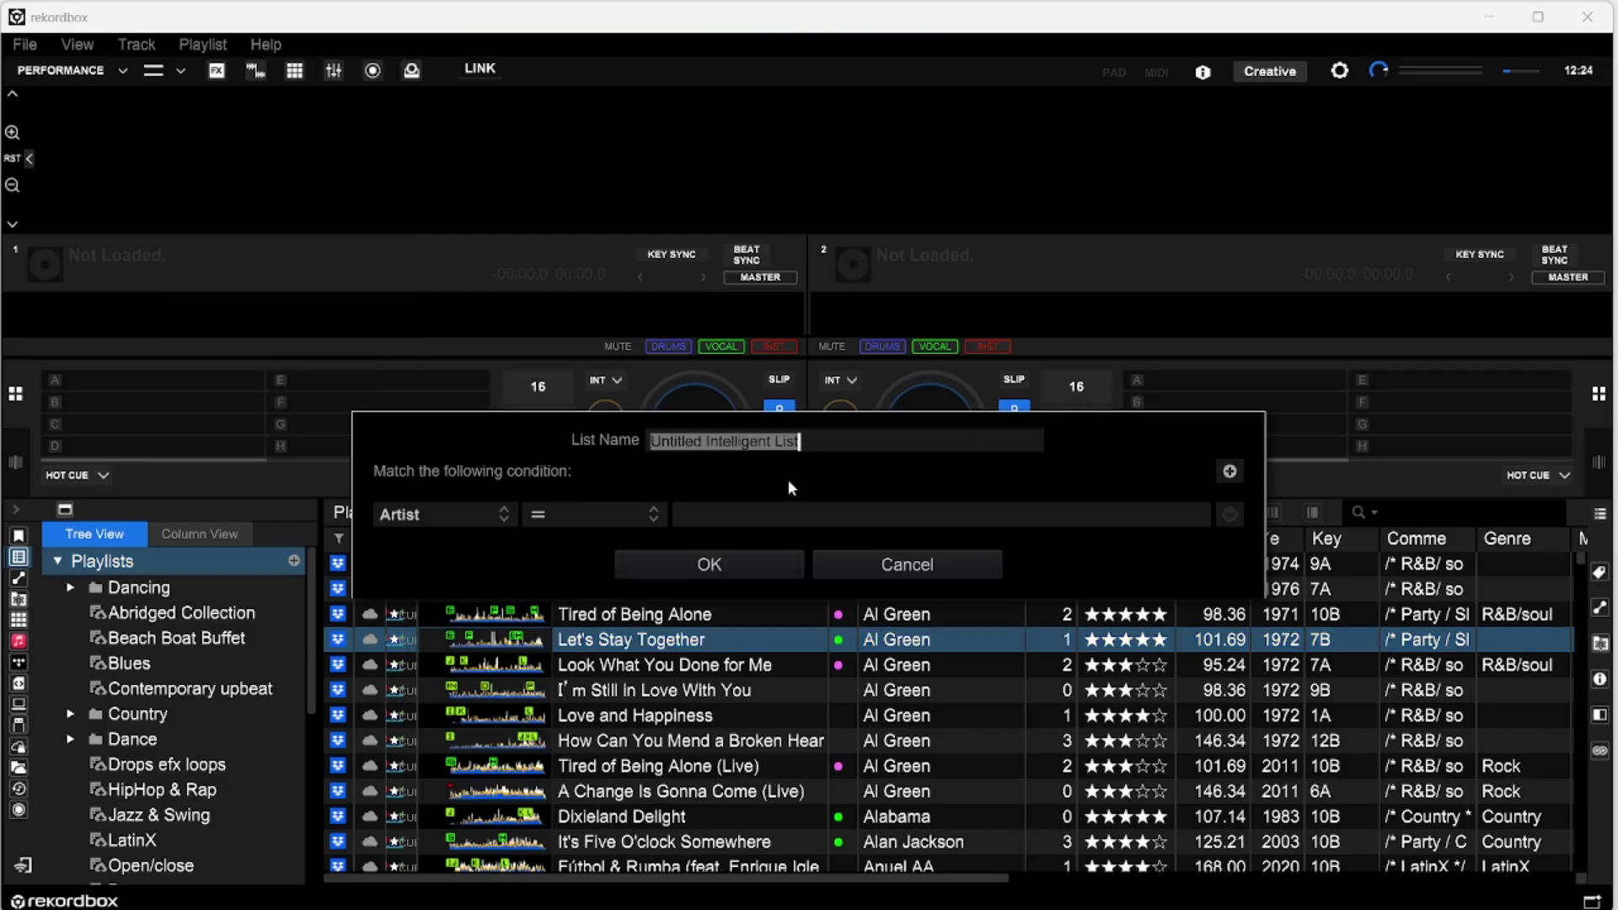
text(AL Green)
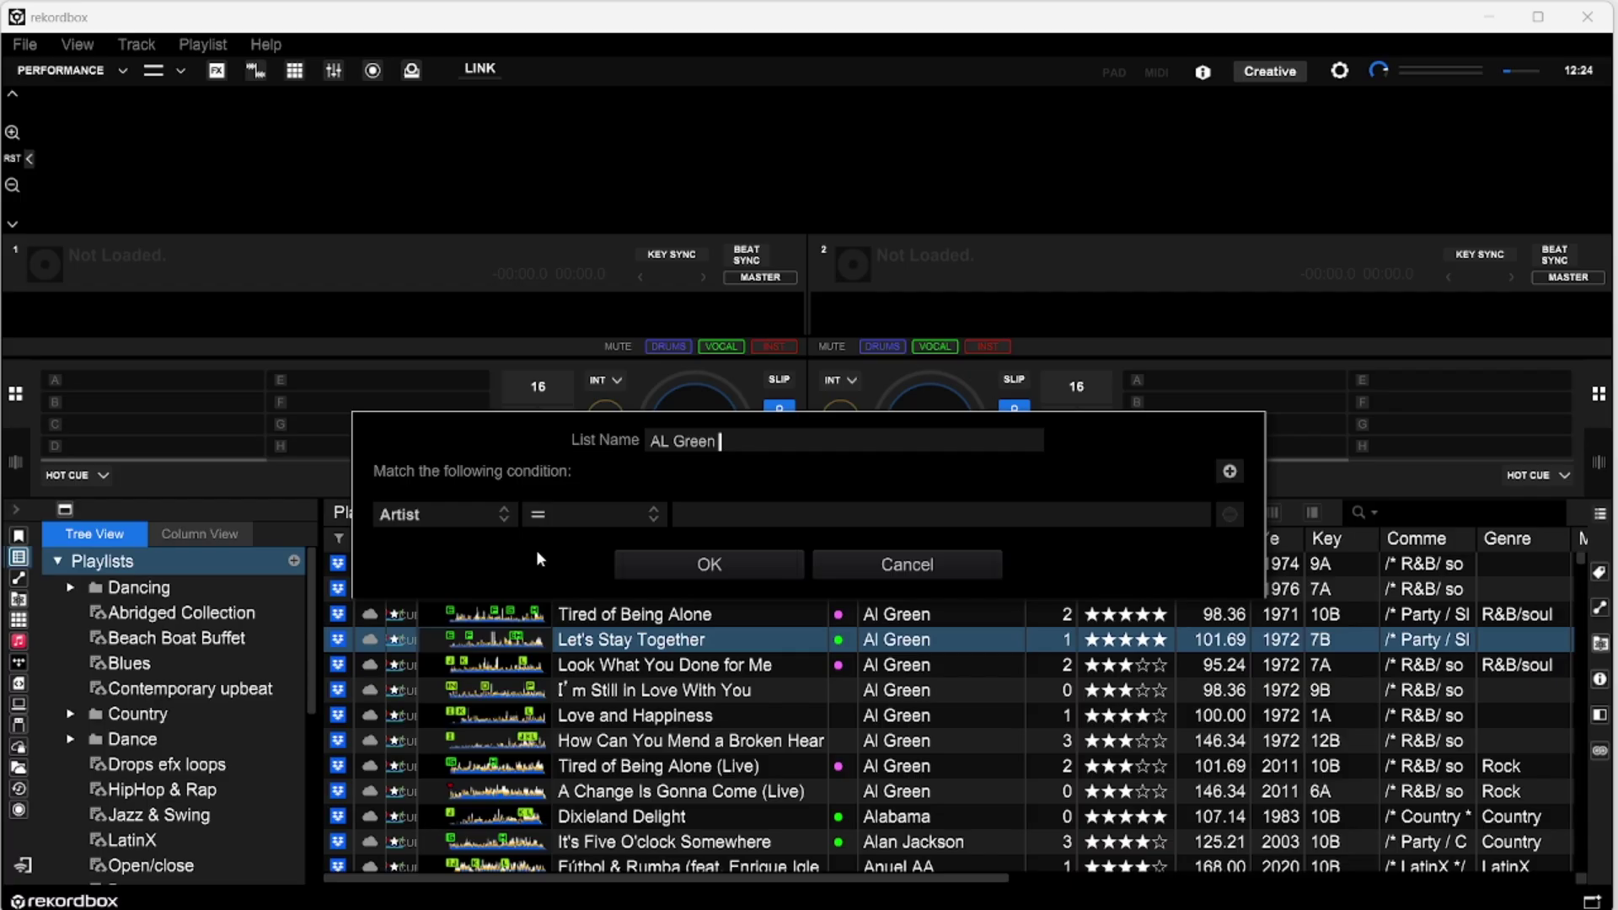
click(488, 516)
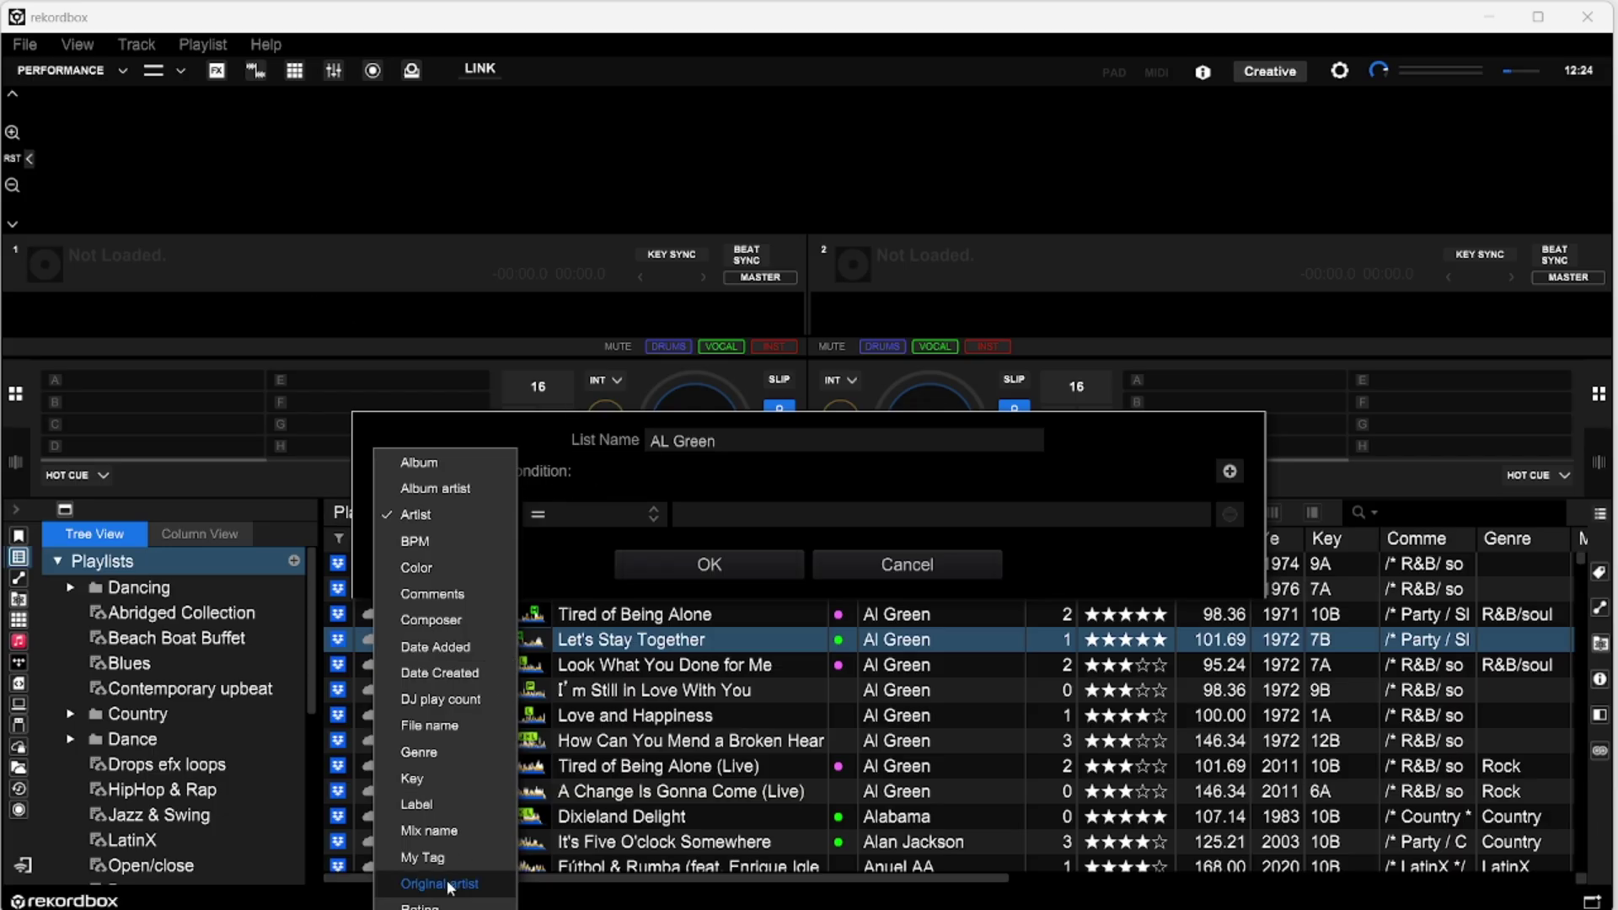
click(622, 518)
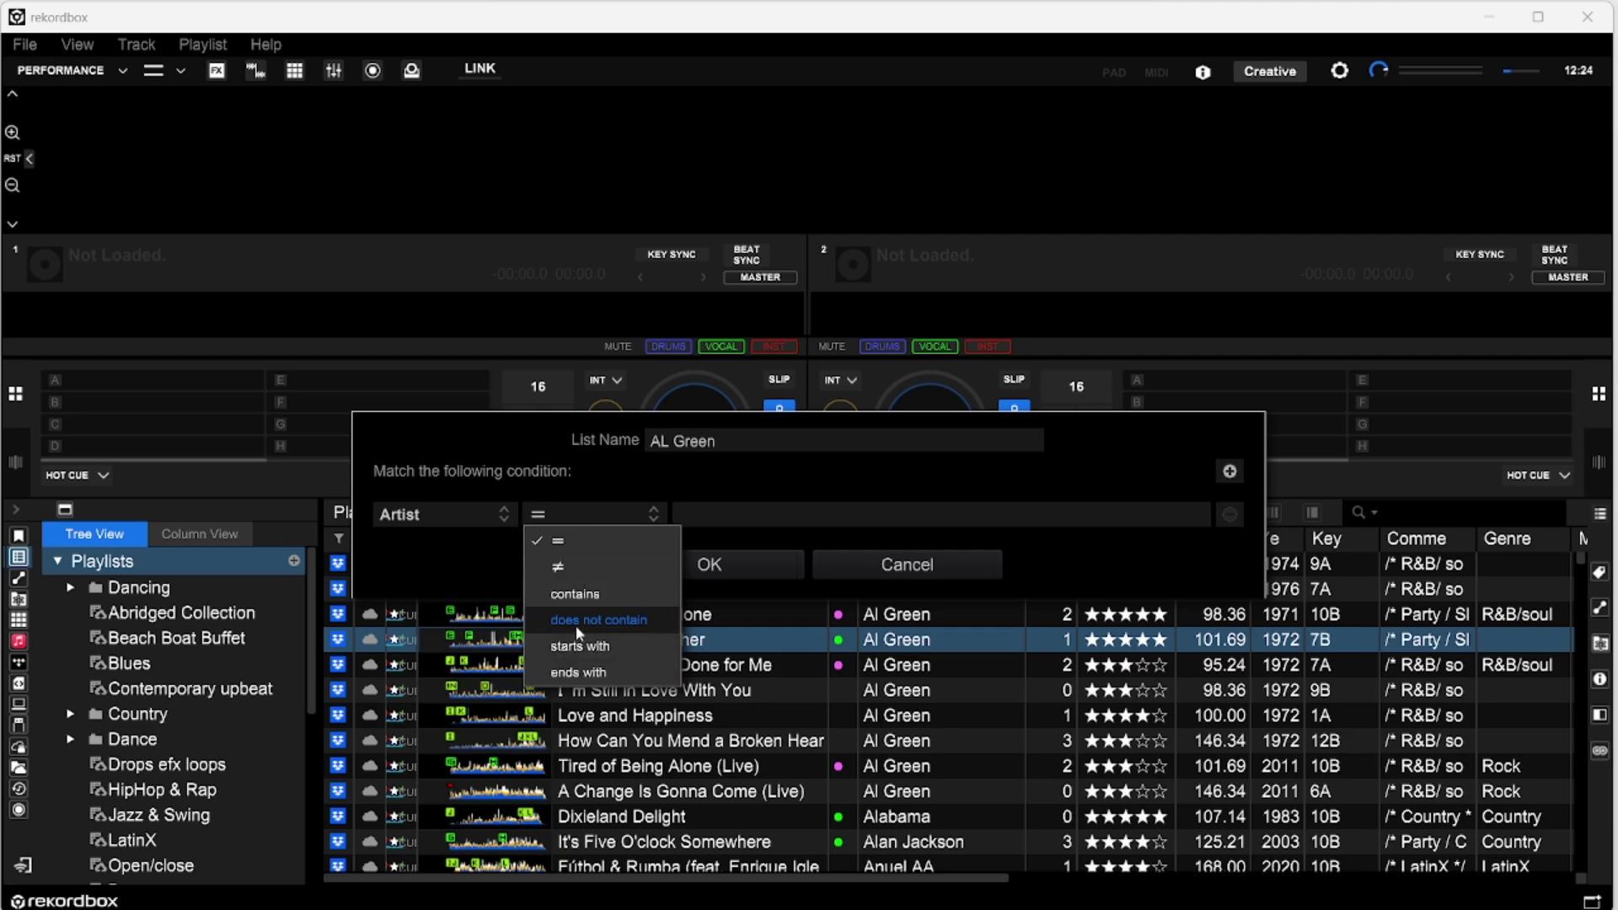
click(593, 544)
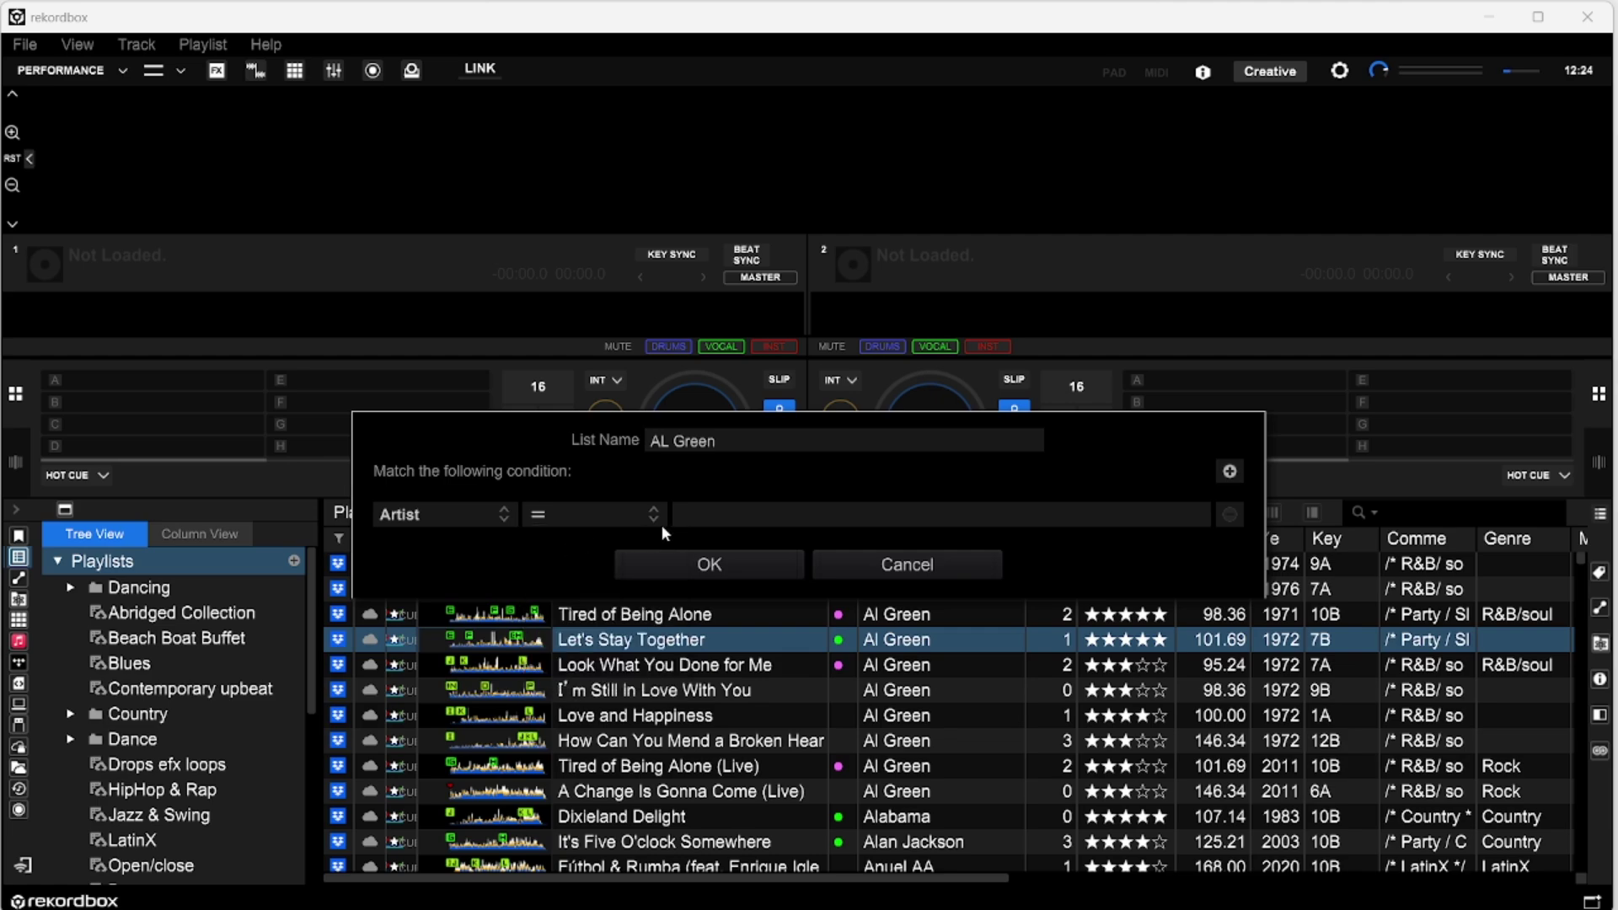
click(1094, 517)
text(Al Green)
click(709, 564)
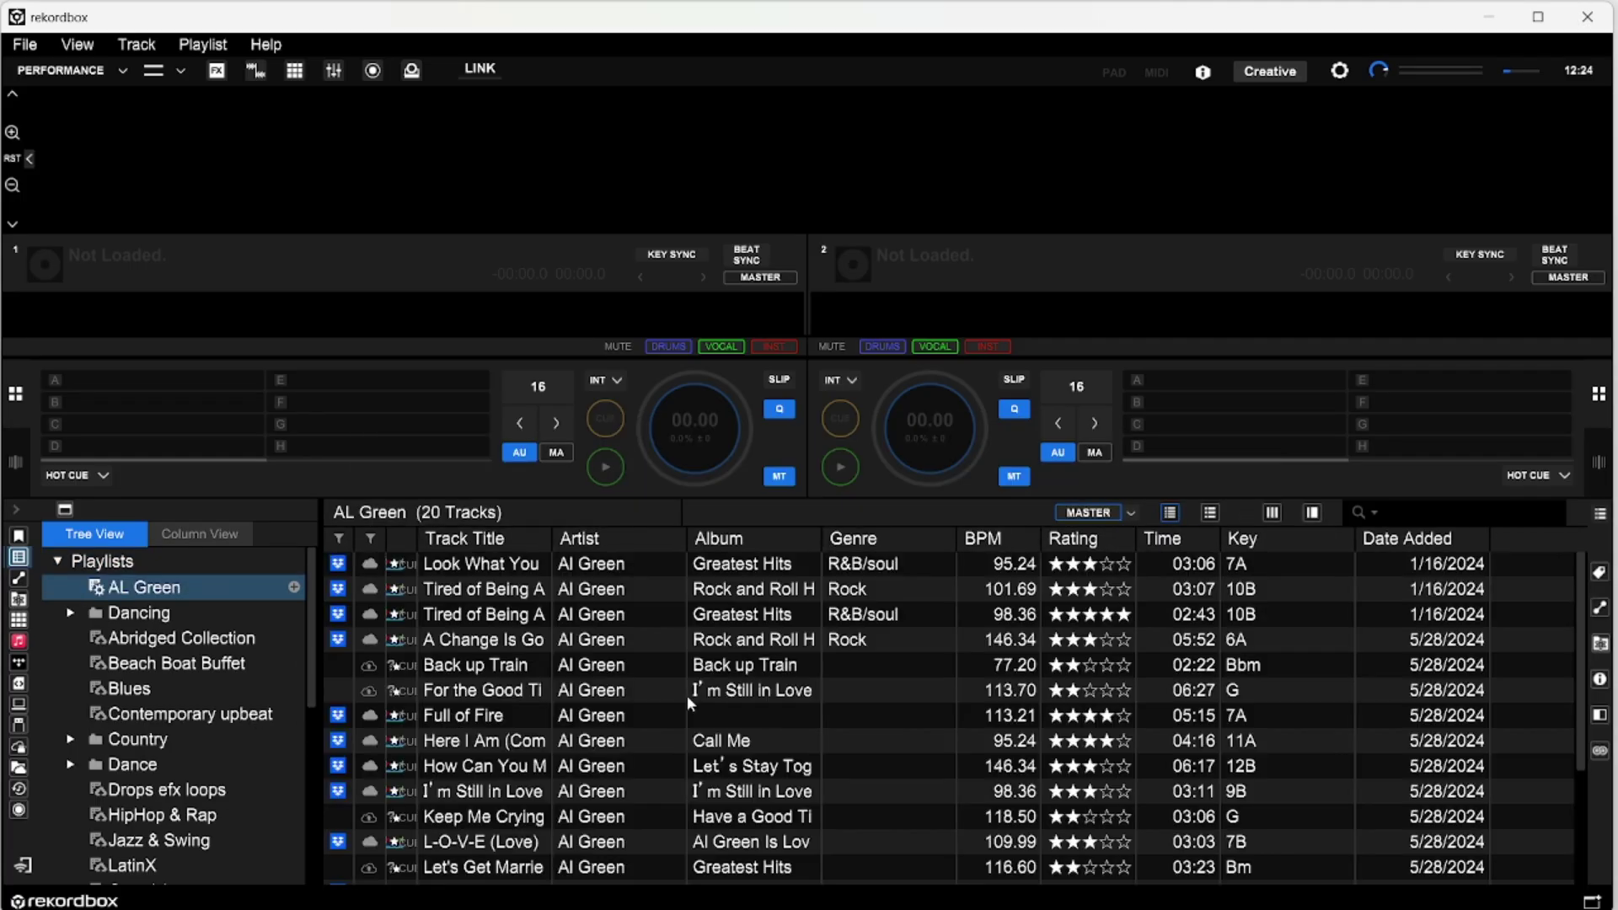
- Scroll the playlist tree down and select the Dancing folder
scroll(741, 683, down, 3)
scroll(856, 611, down, 3)
scroll(823, 711, down, 3)
click(133, 613)
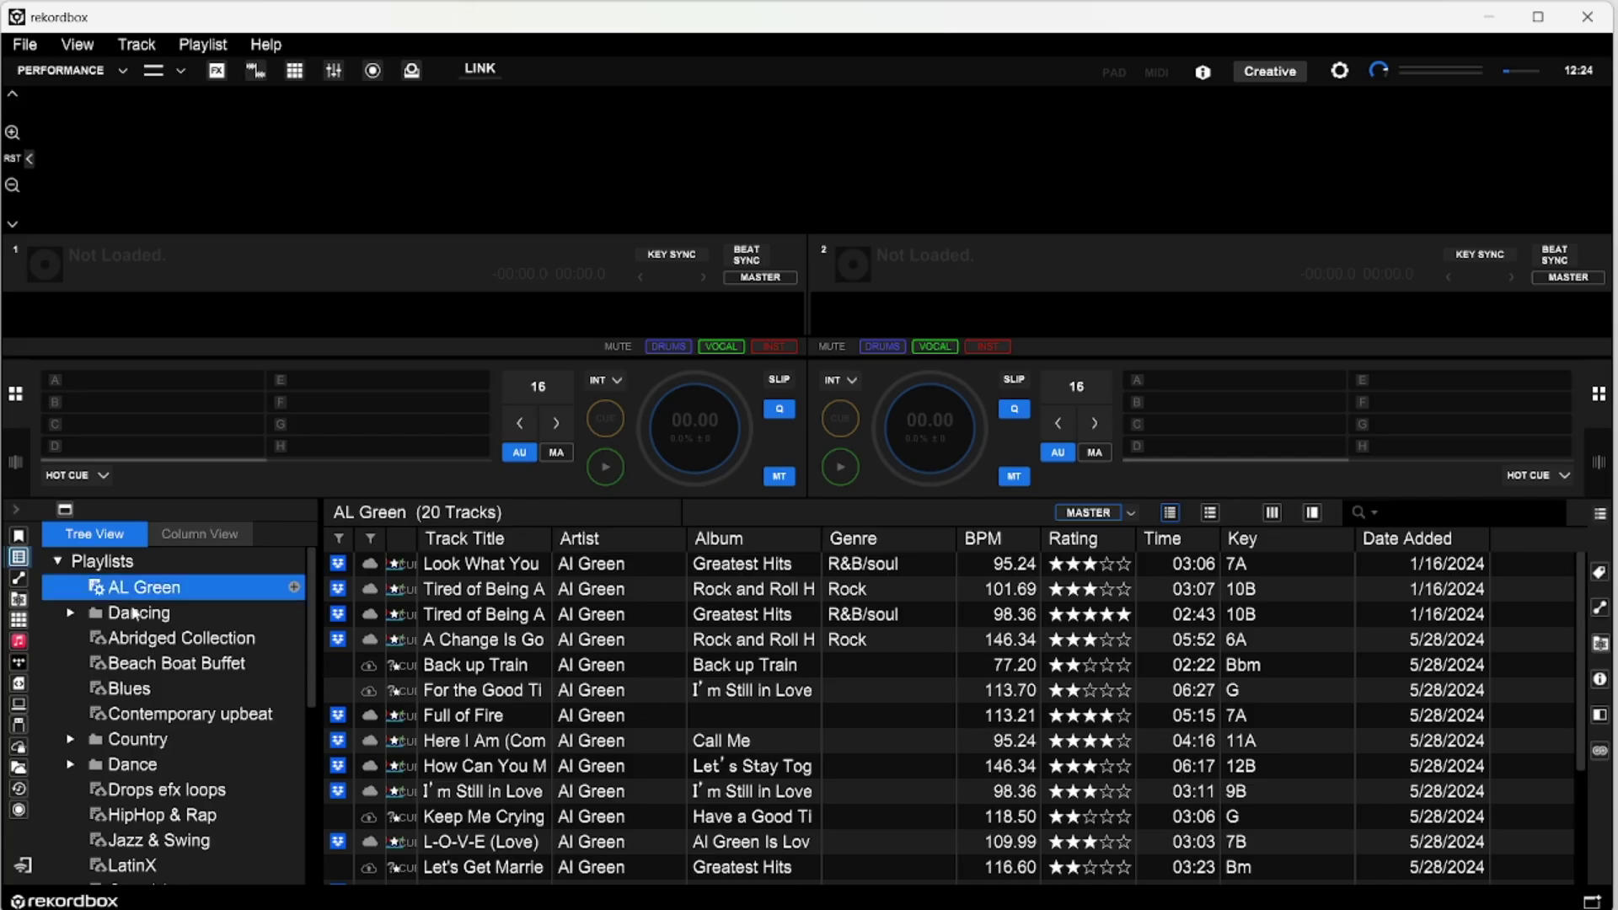
- Add an empty intelligent playlist named 'SALSA' inside the Dancing folder
right_click(138, 617)
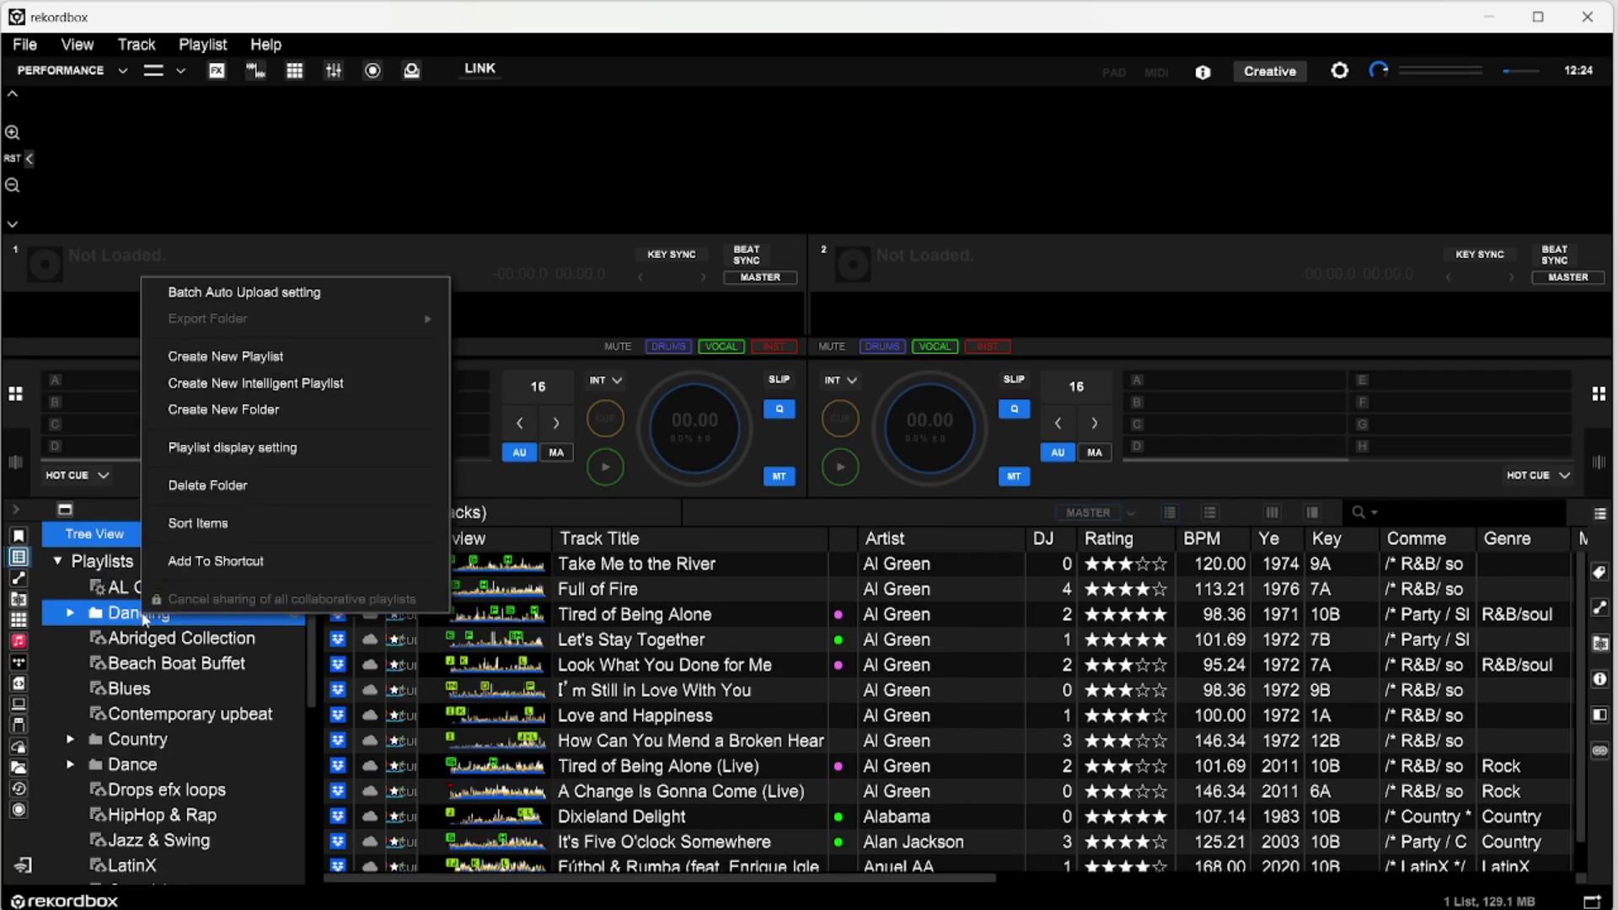
click(271, 384)
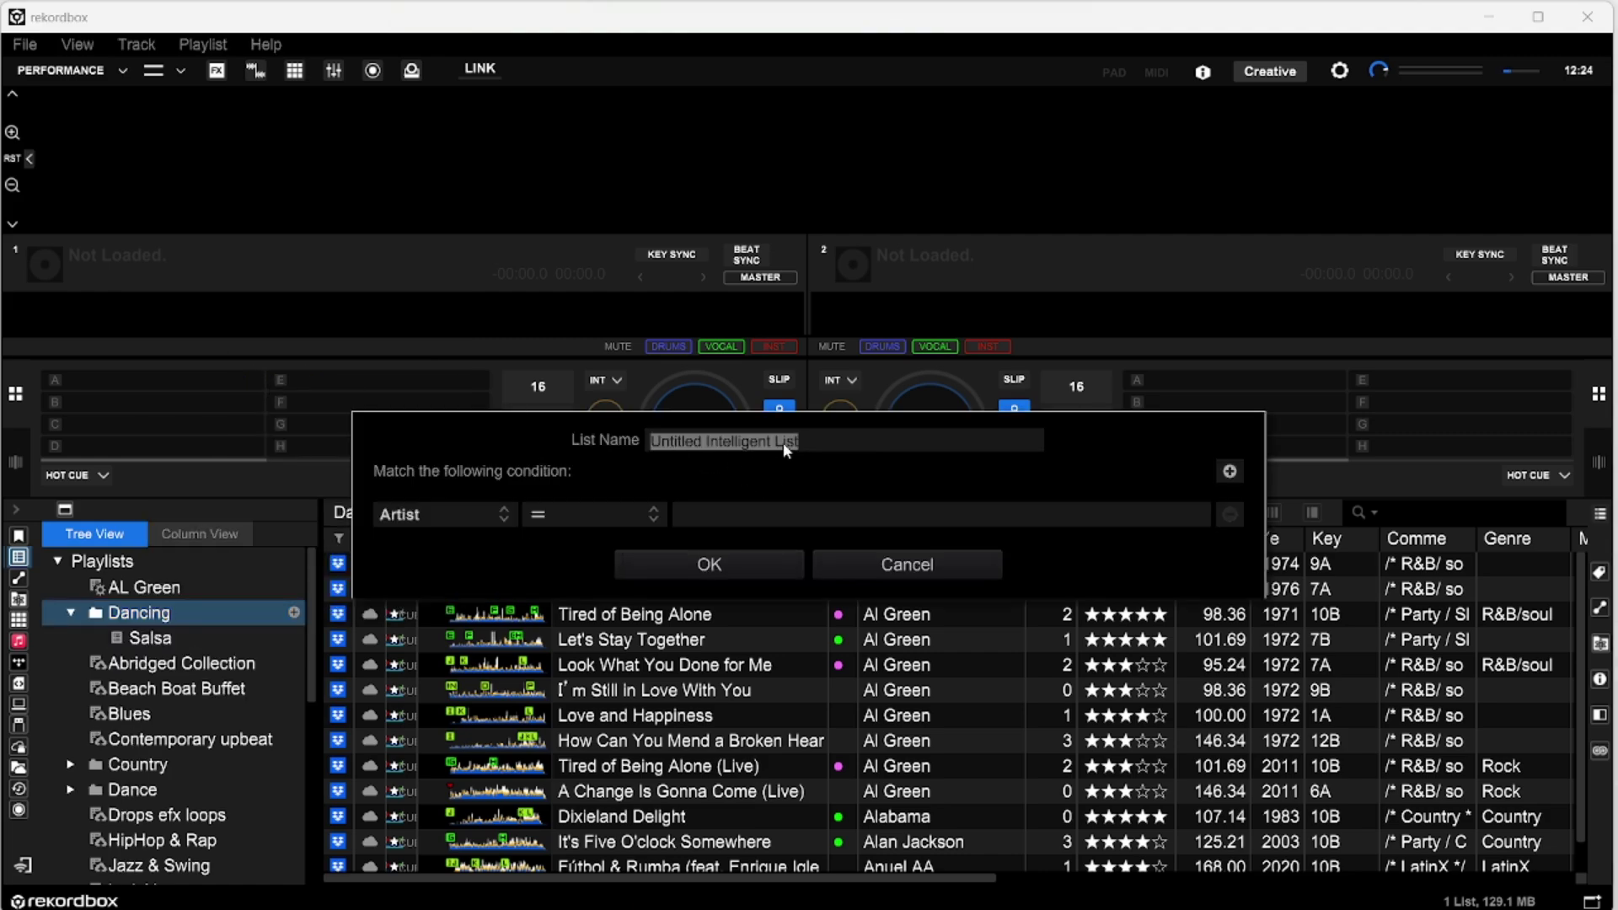
text(SALSA)
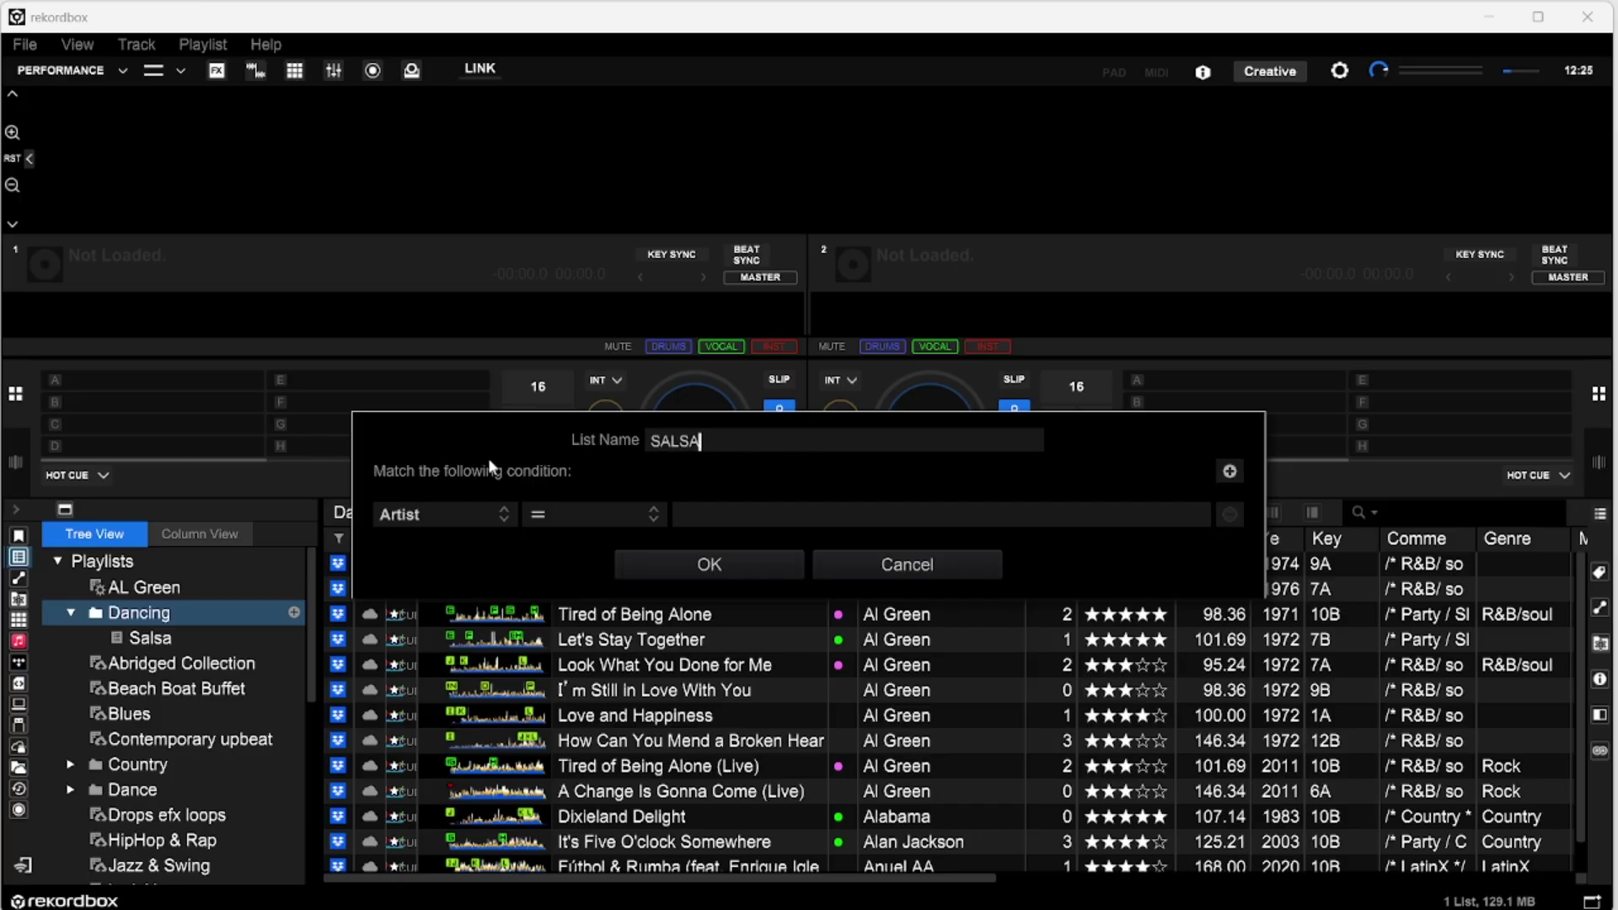
click(504, 514)
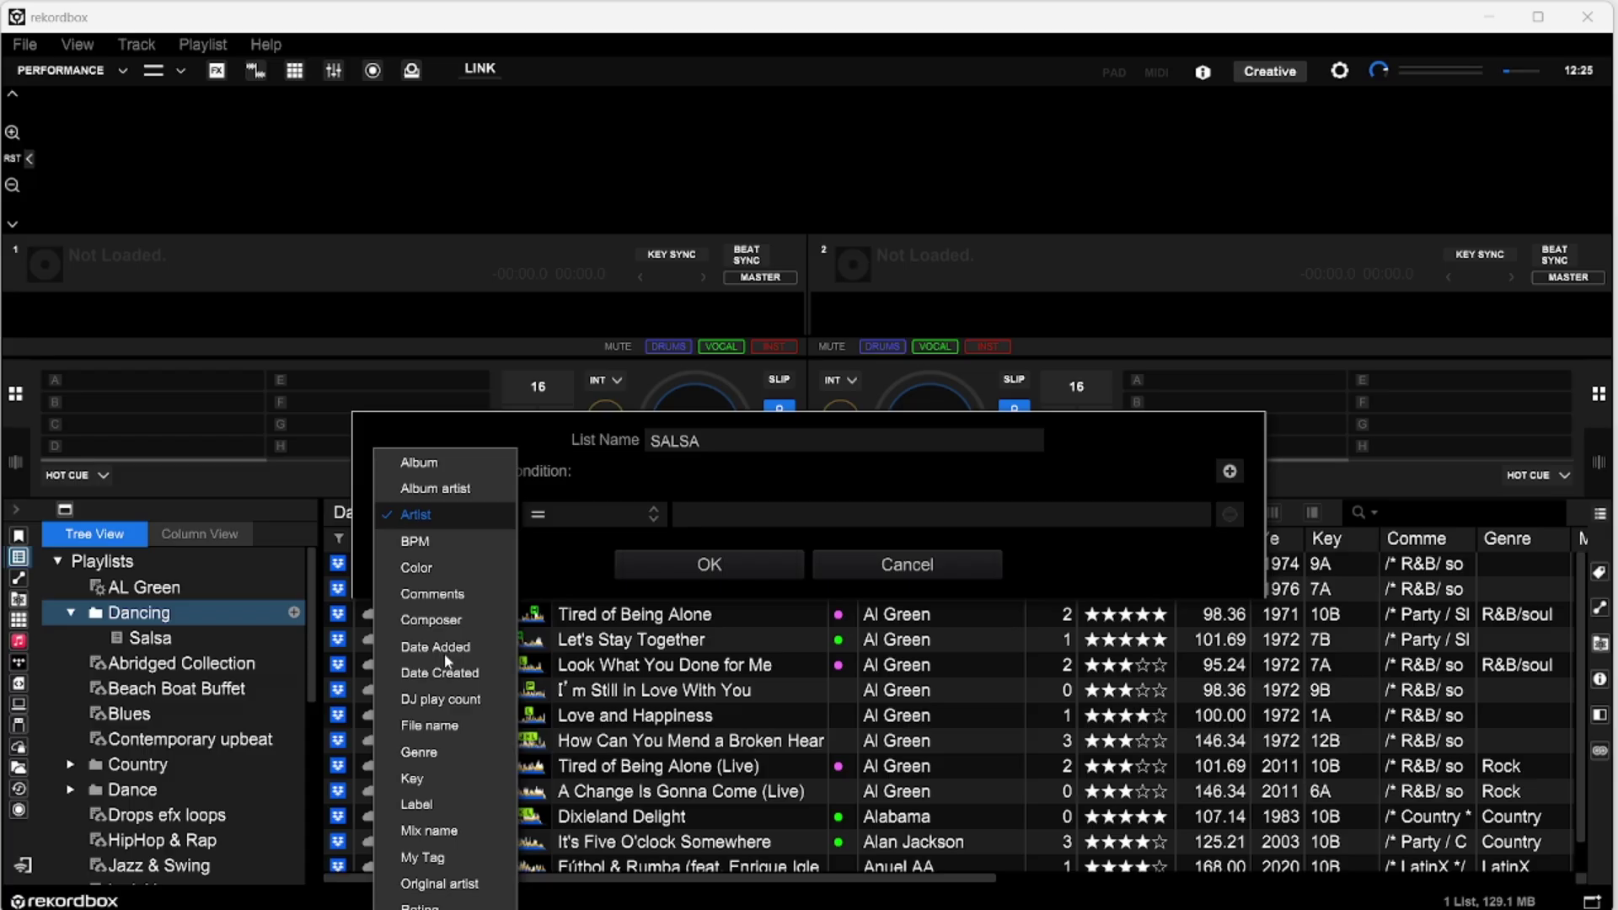
key(Return)
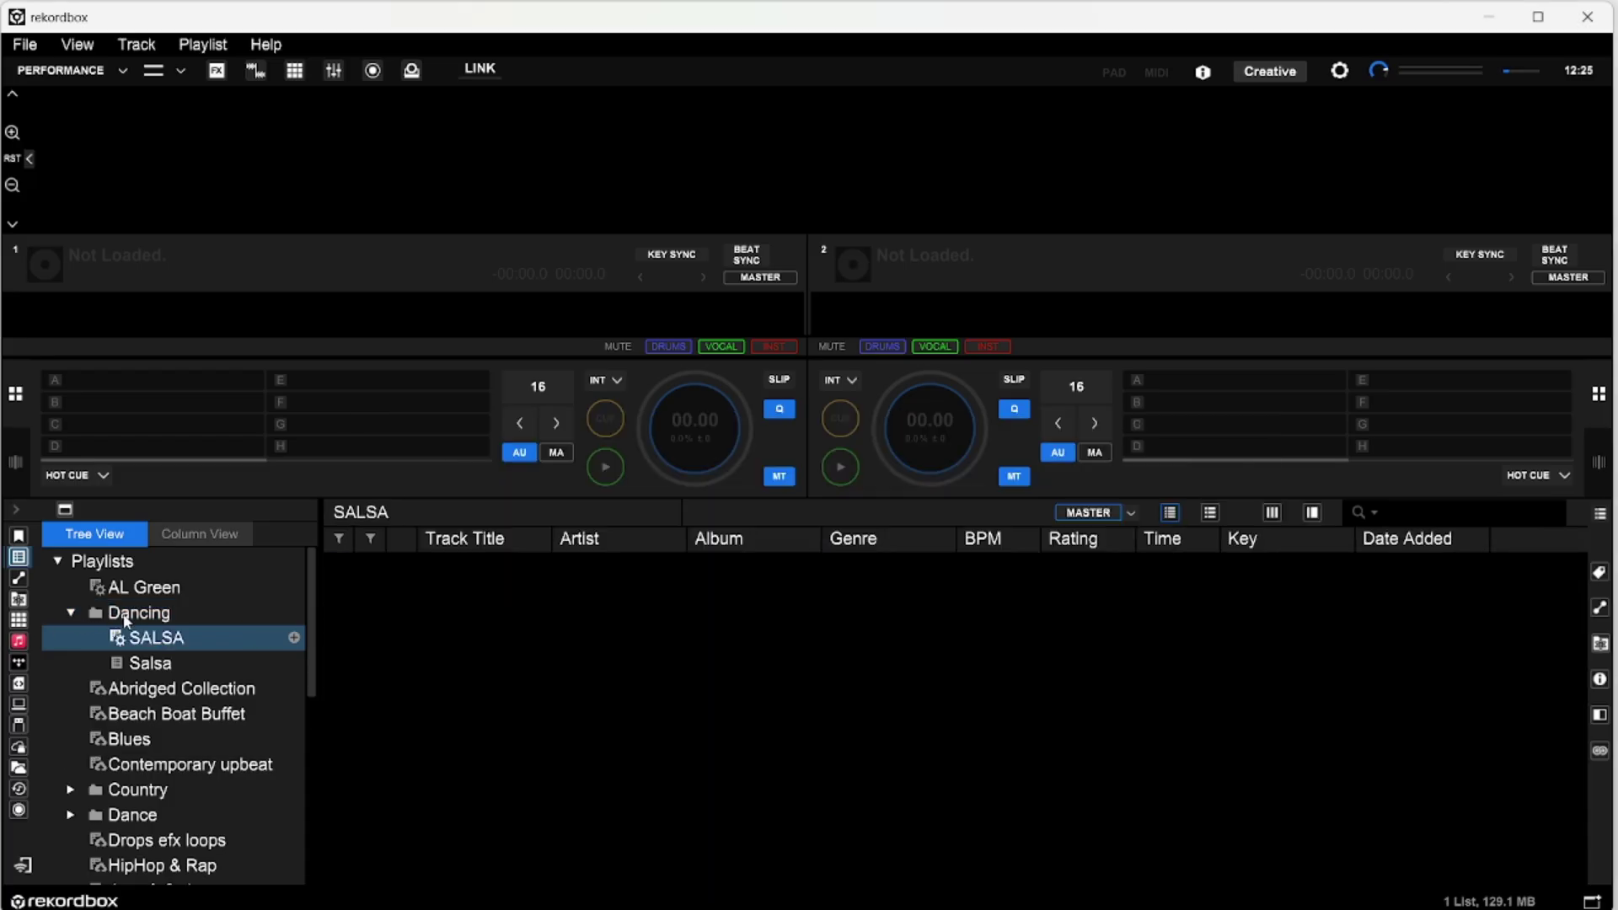
- Show the Abridged Collection and filter its tracks to the Salsa sub-genre
click(129, 621)
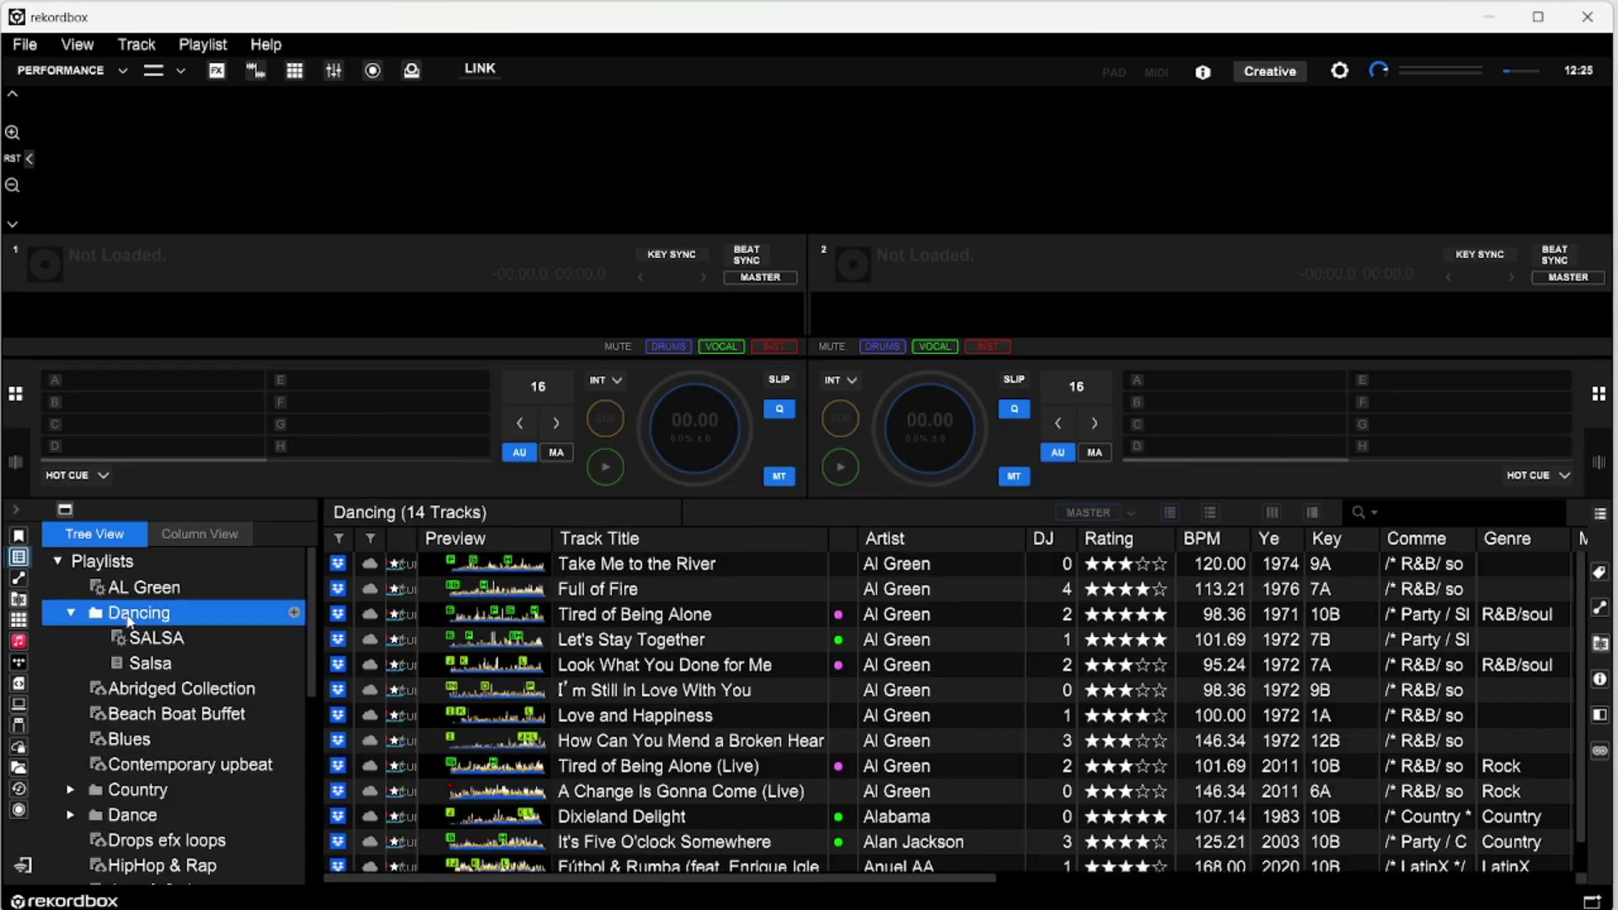
click(18, 559)
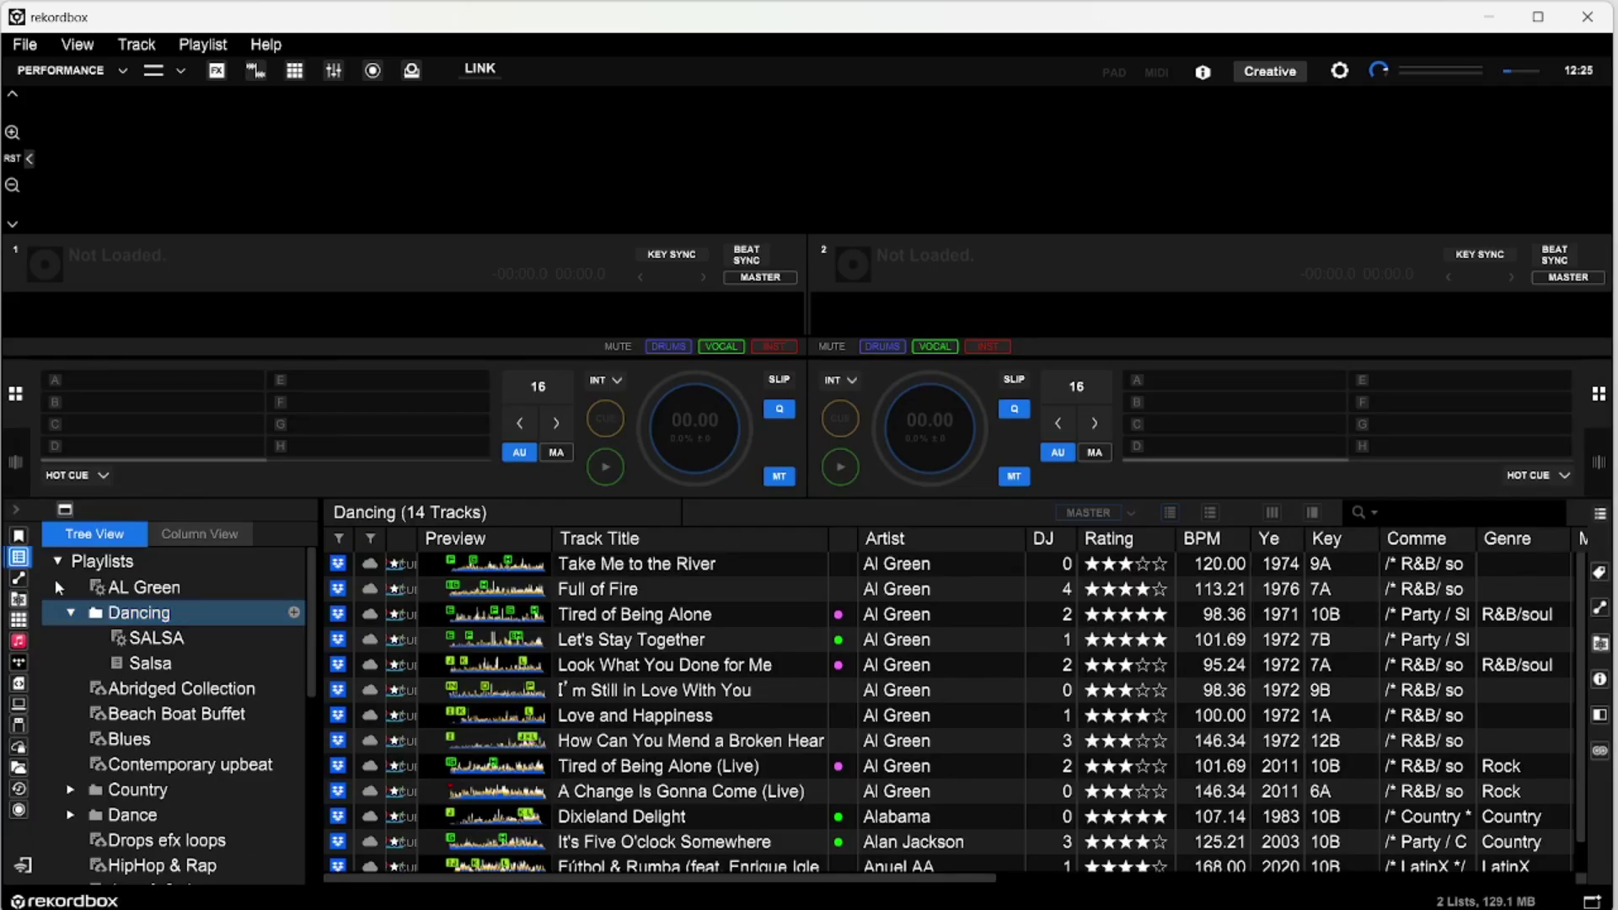
click(155, 689)
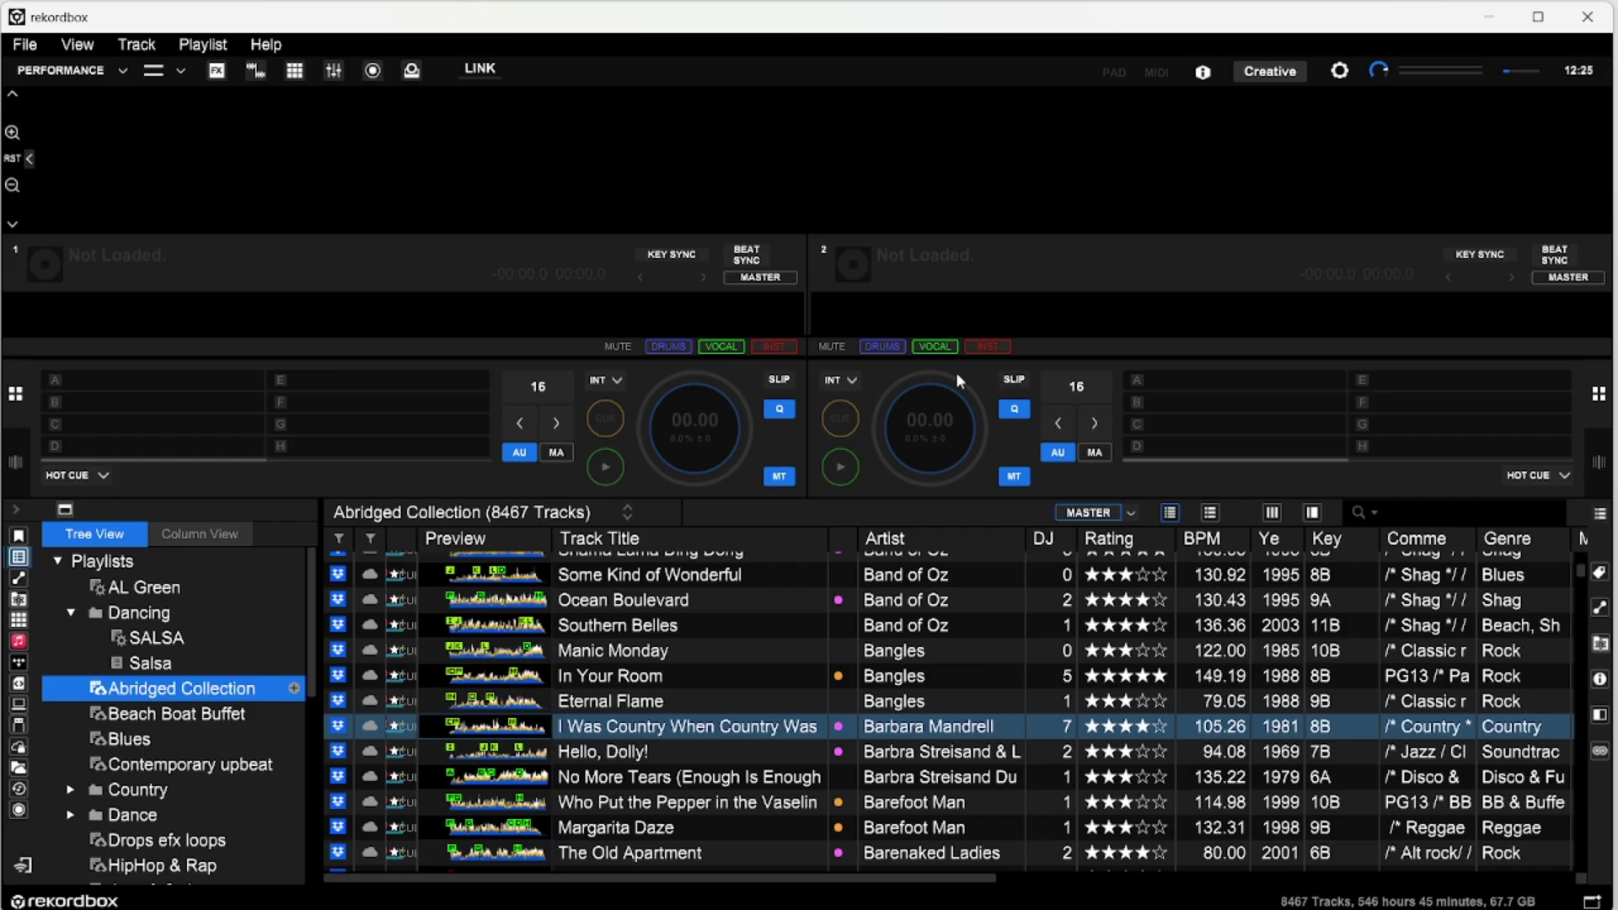
click(1316, 513)
scroll(1196, 590, down, 5)
click(1217, 630)
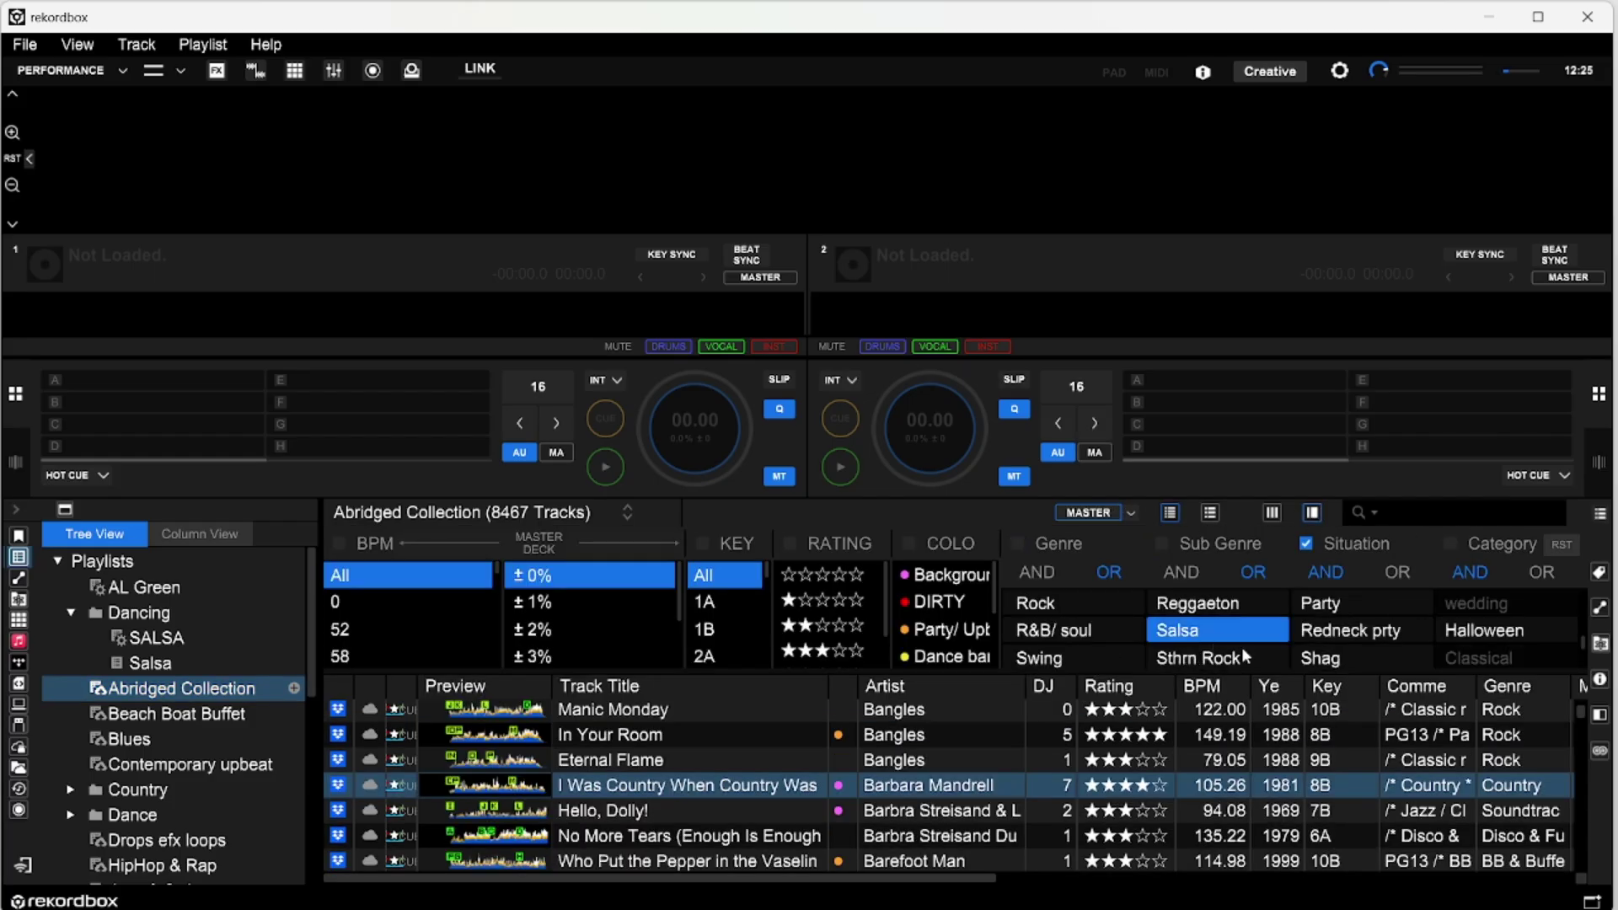
click(1162, 544)
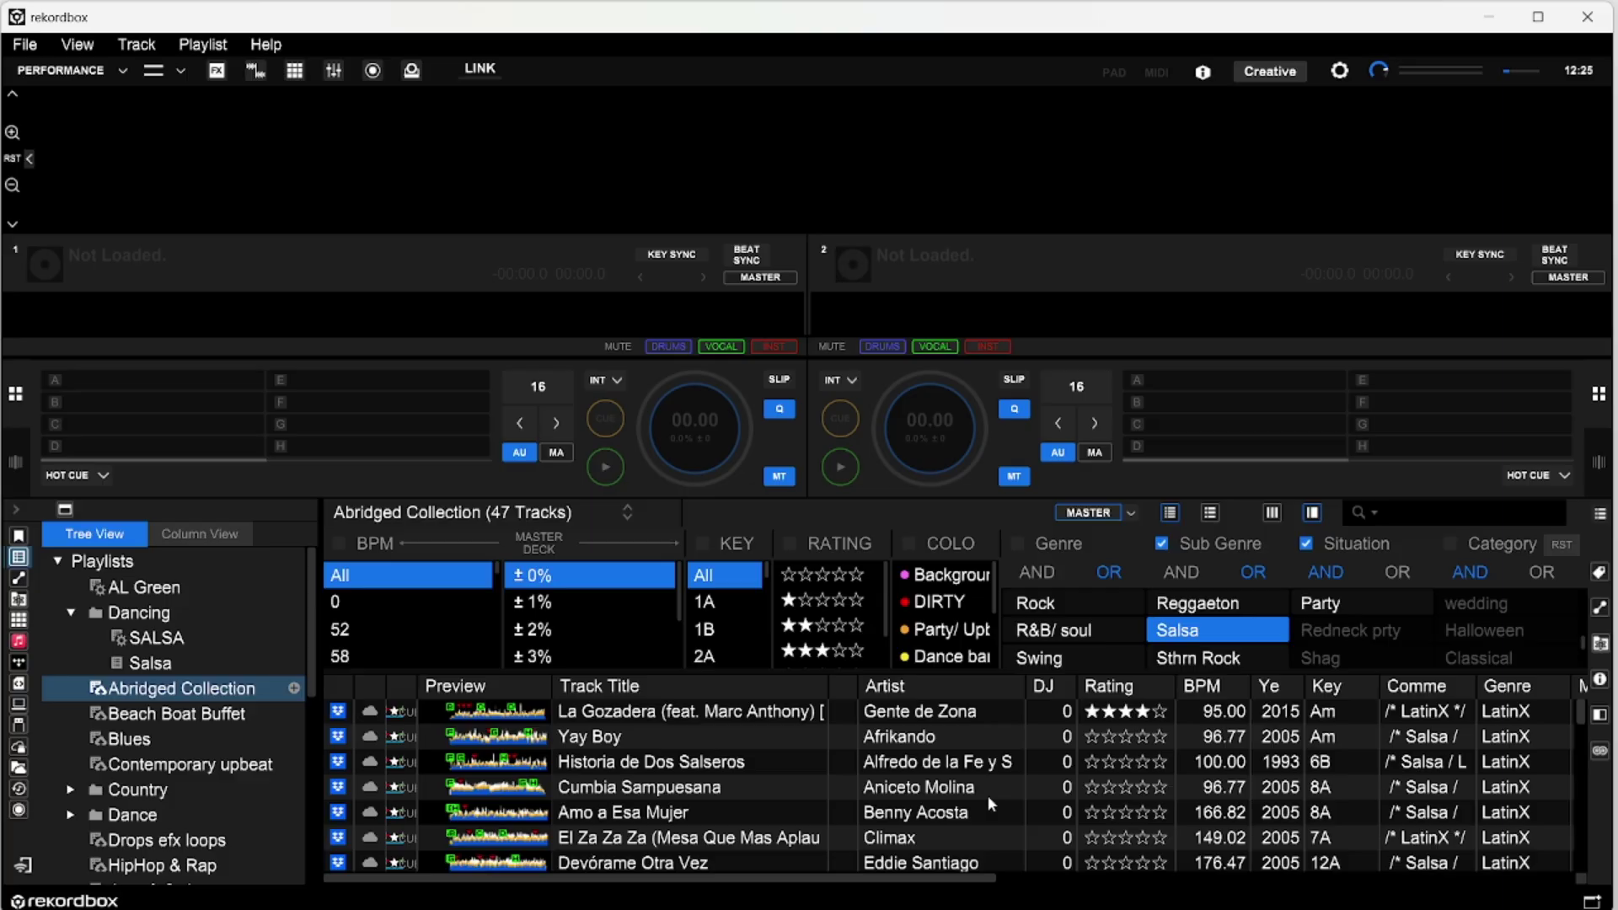
- Try the Reggaeton sub-genre filter, return to Salsa, then clear filters and select Levitating
scroll(786, 776, down, 3)
scroll(786, 776, up, 3)
click(1195, 607)
click(1204, 634)
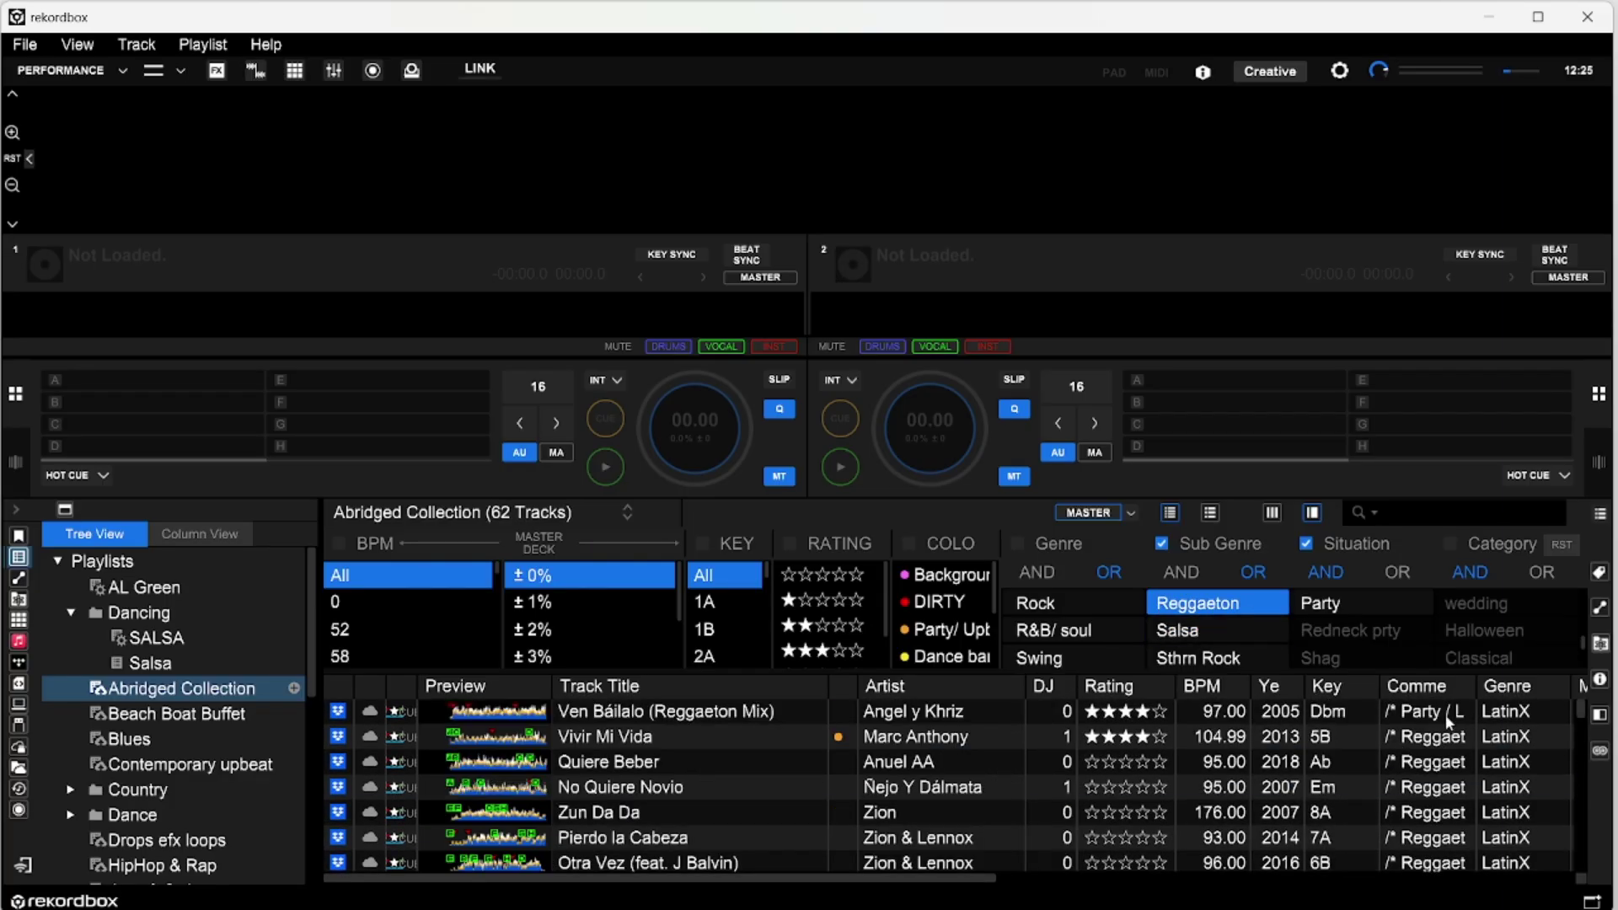
click(1179, 632)
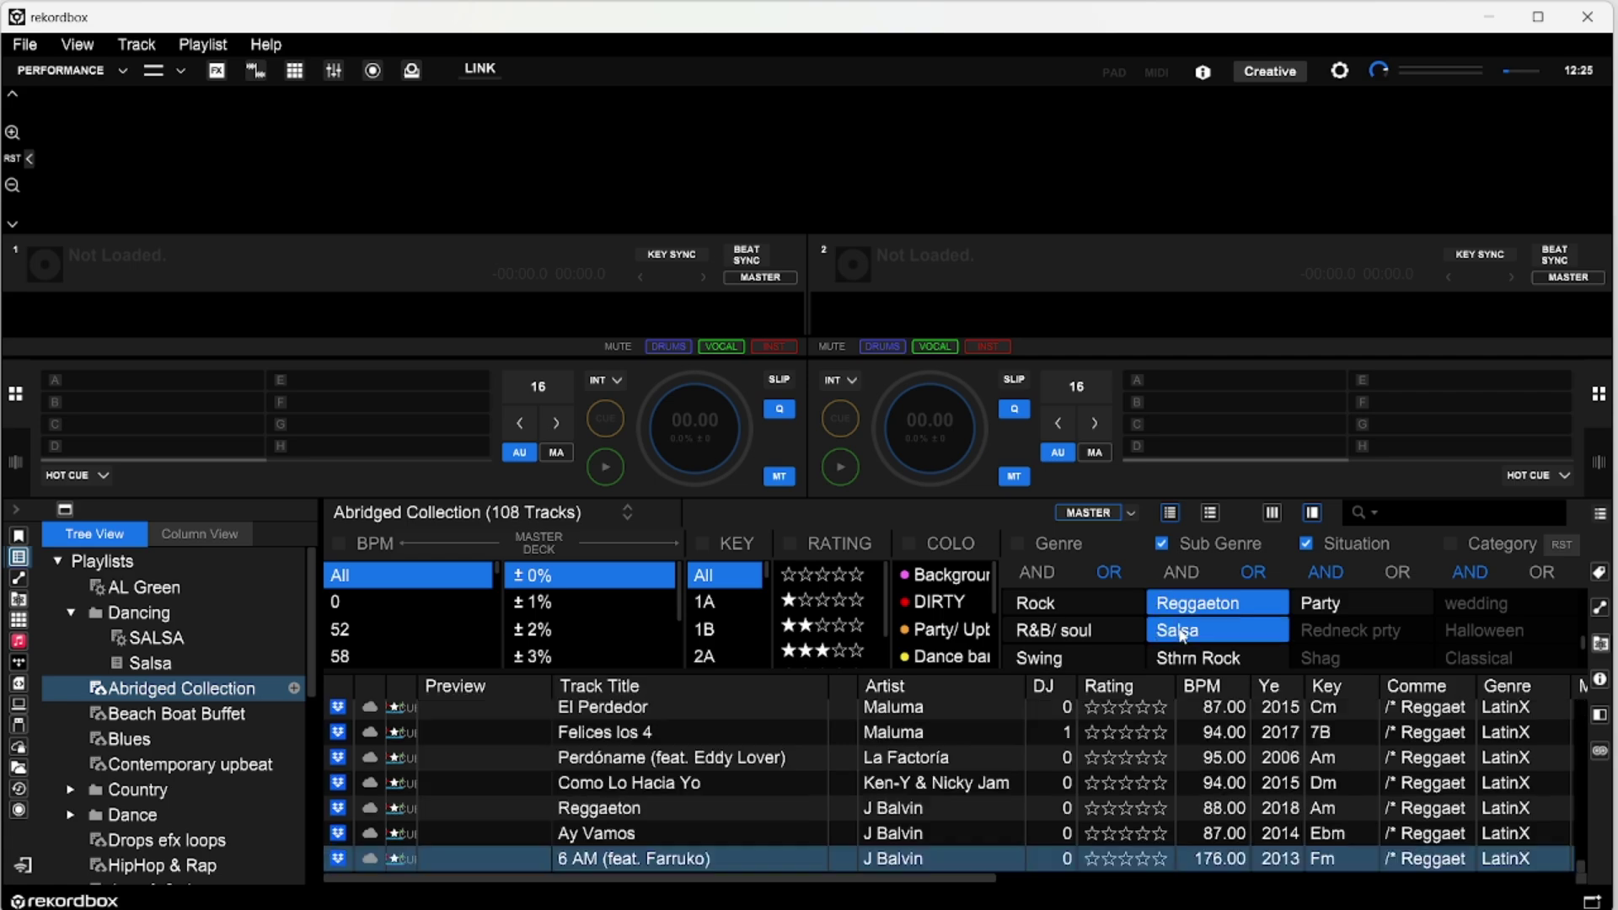
click(1177, 618)
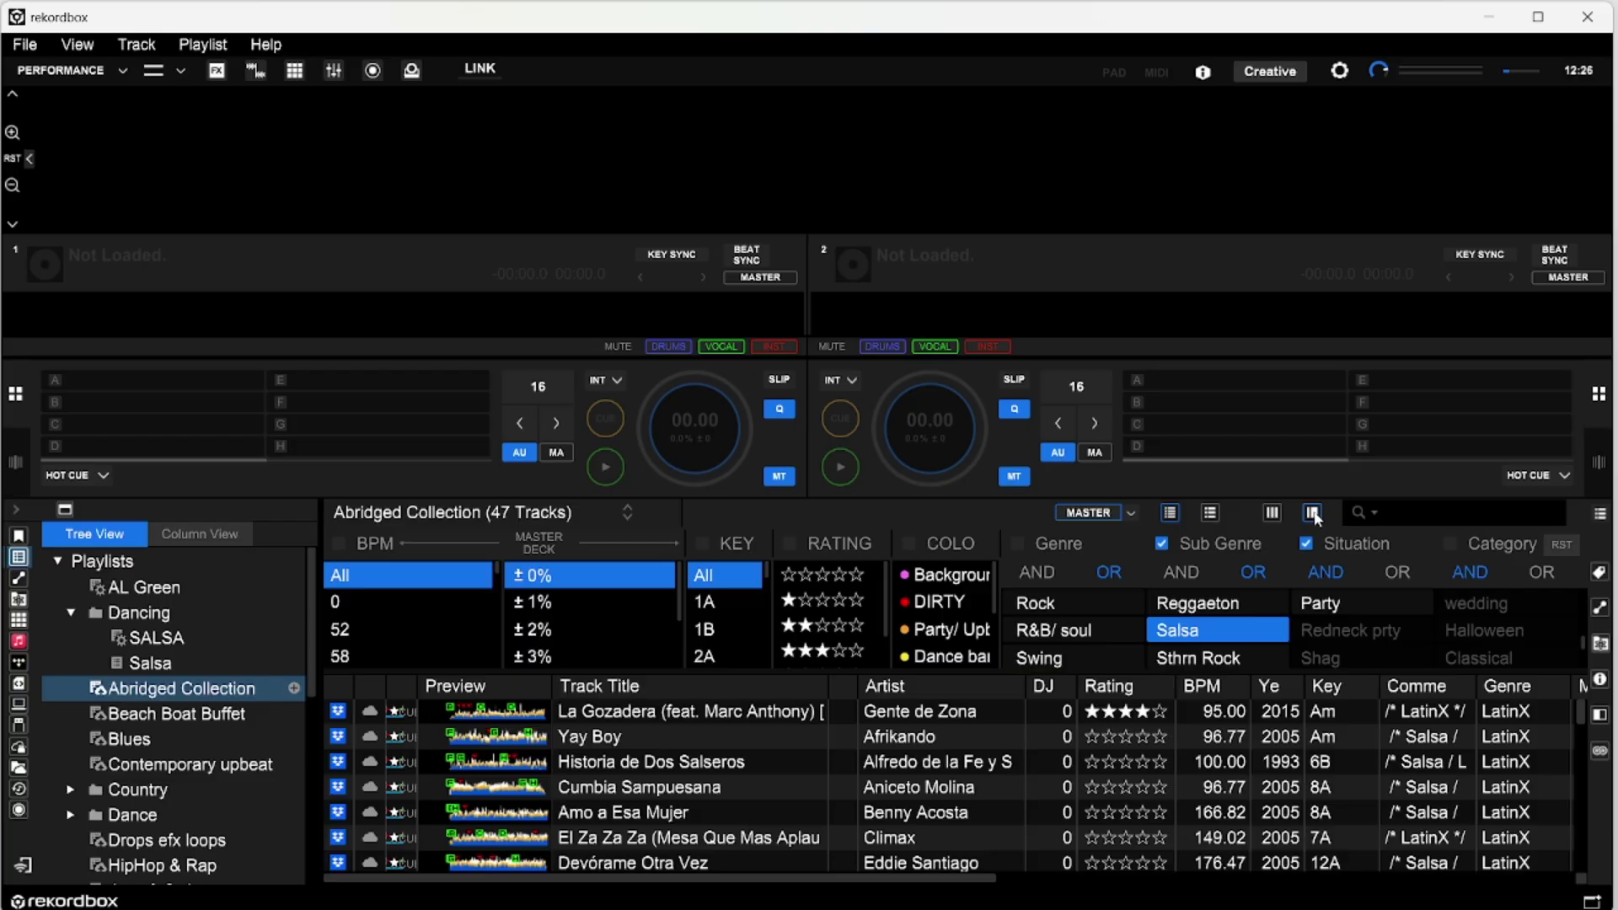
click(1312, 513)
click(1509, 698)
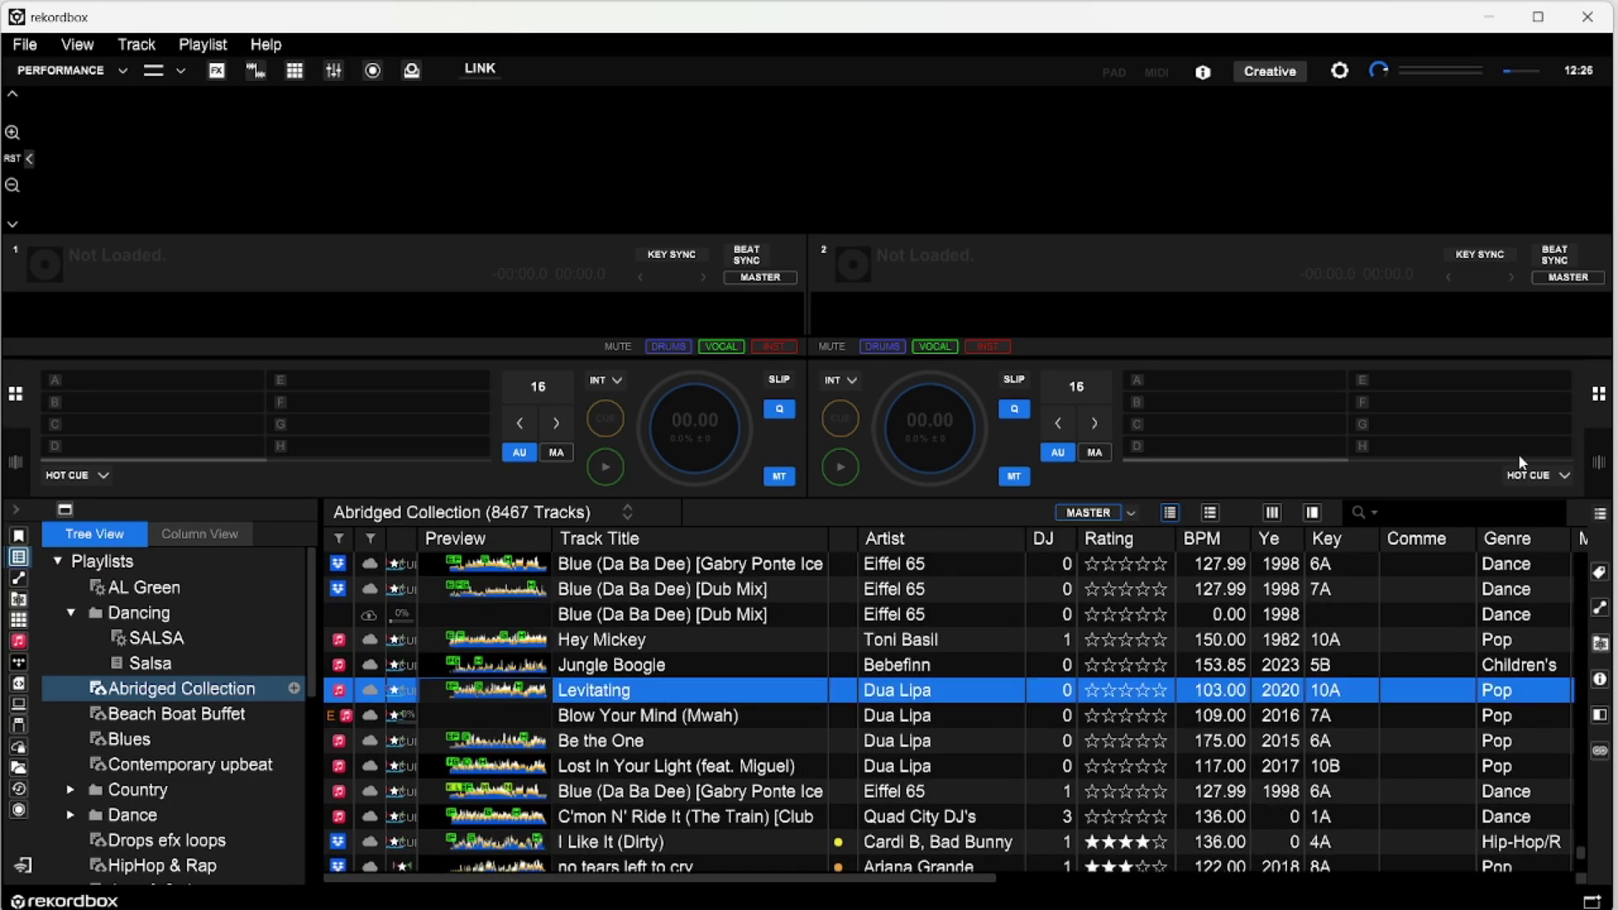
- Create an intelligent playlist 'pop' matching tracks whose Genre is Pop (2356 tracks)
click(205, 696)
right_click(205, 696)
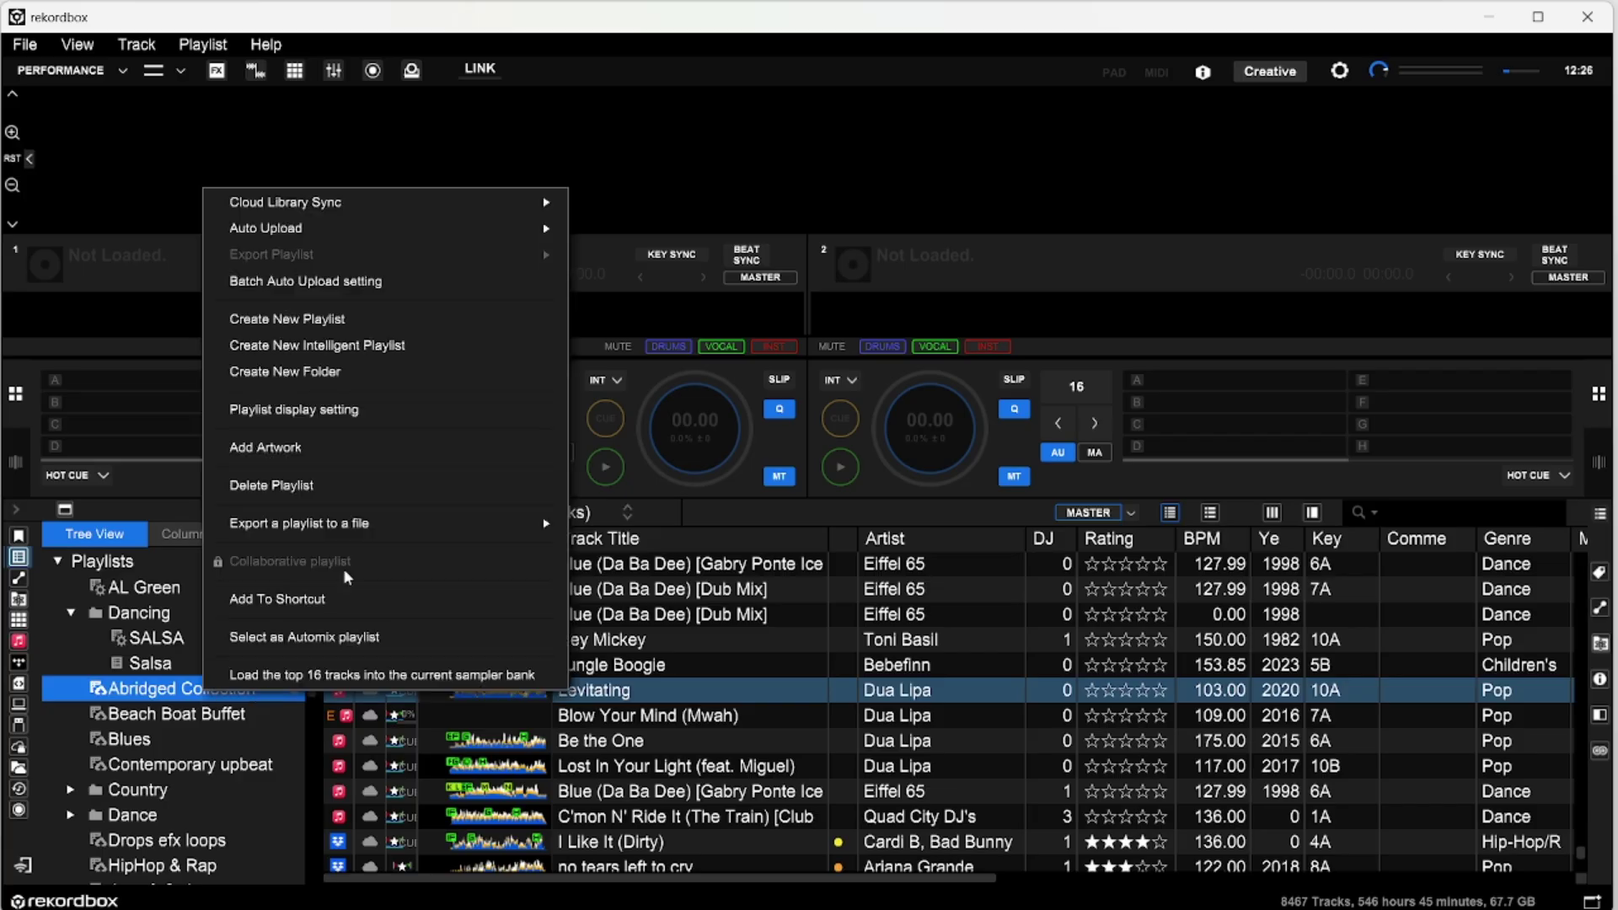
click(335, 342)
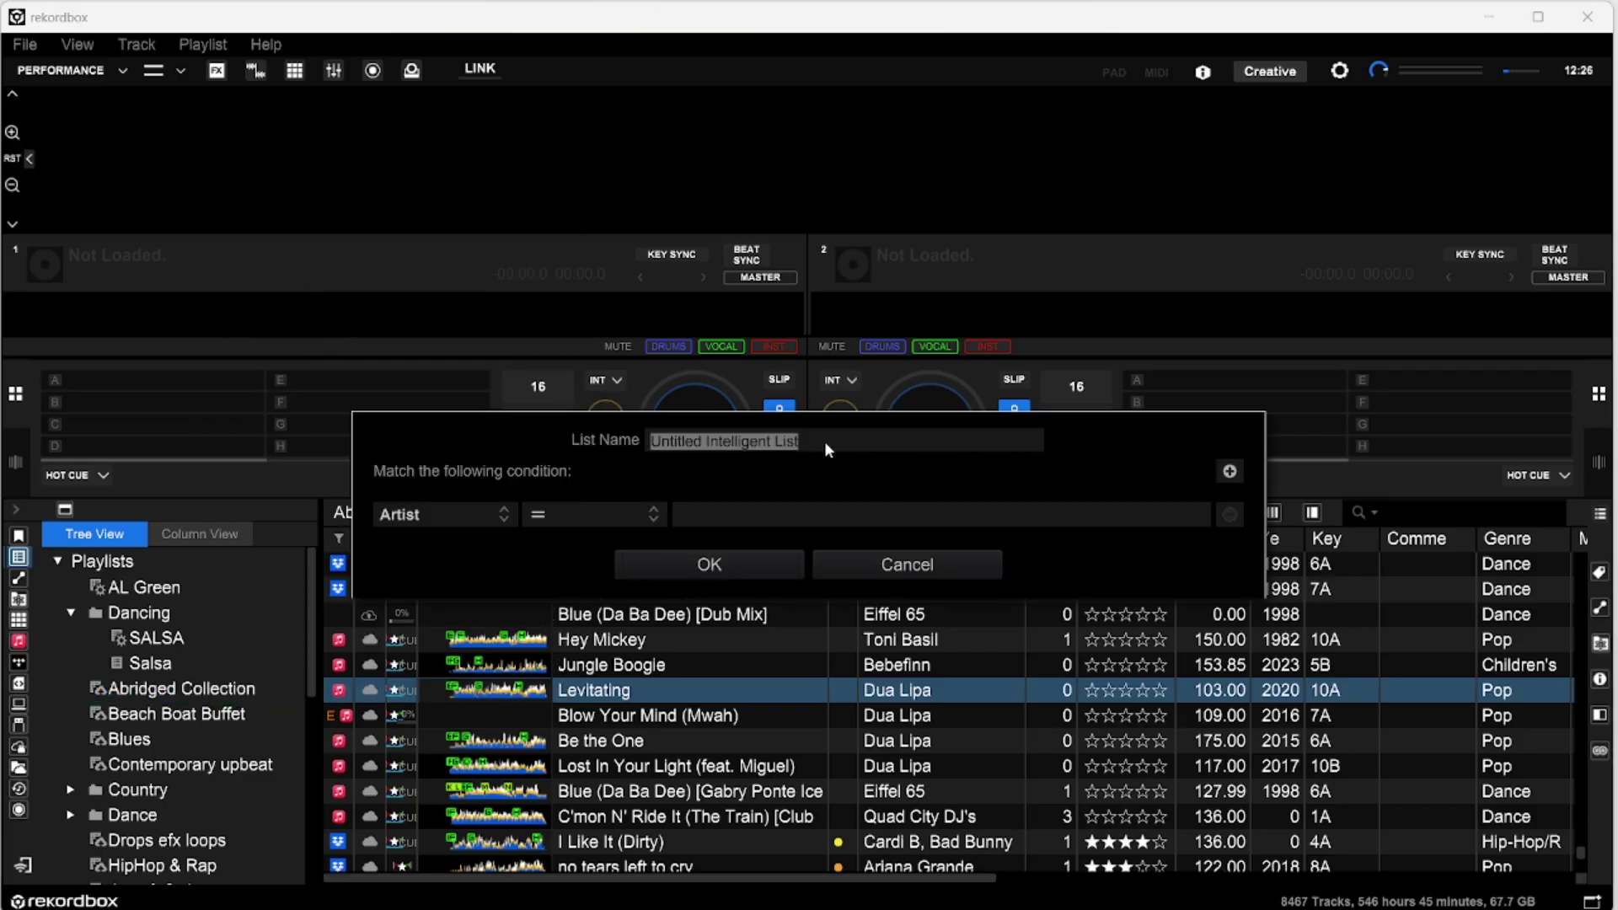
text(pop)
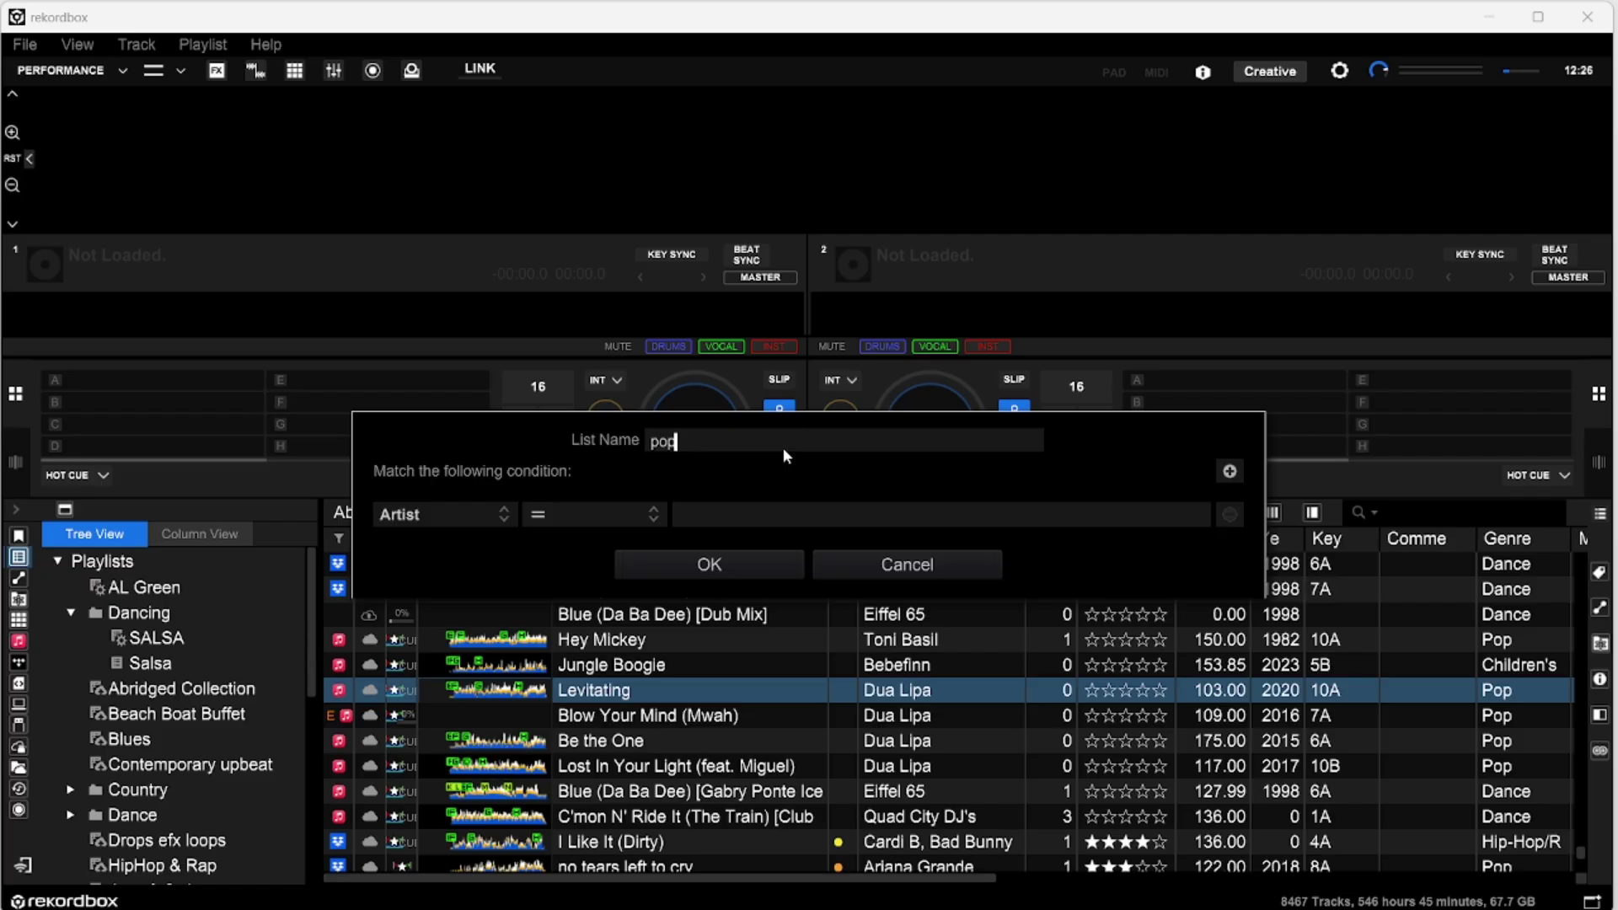
click(501, 513)
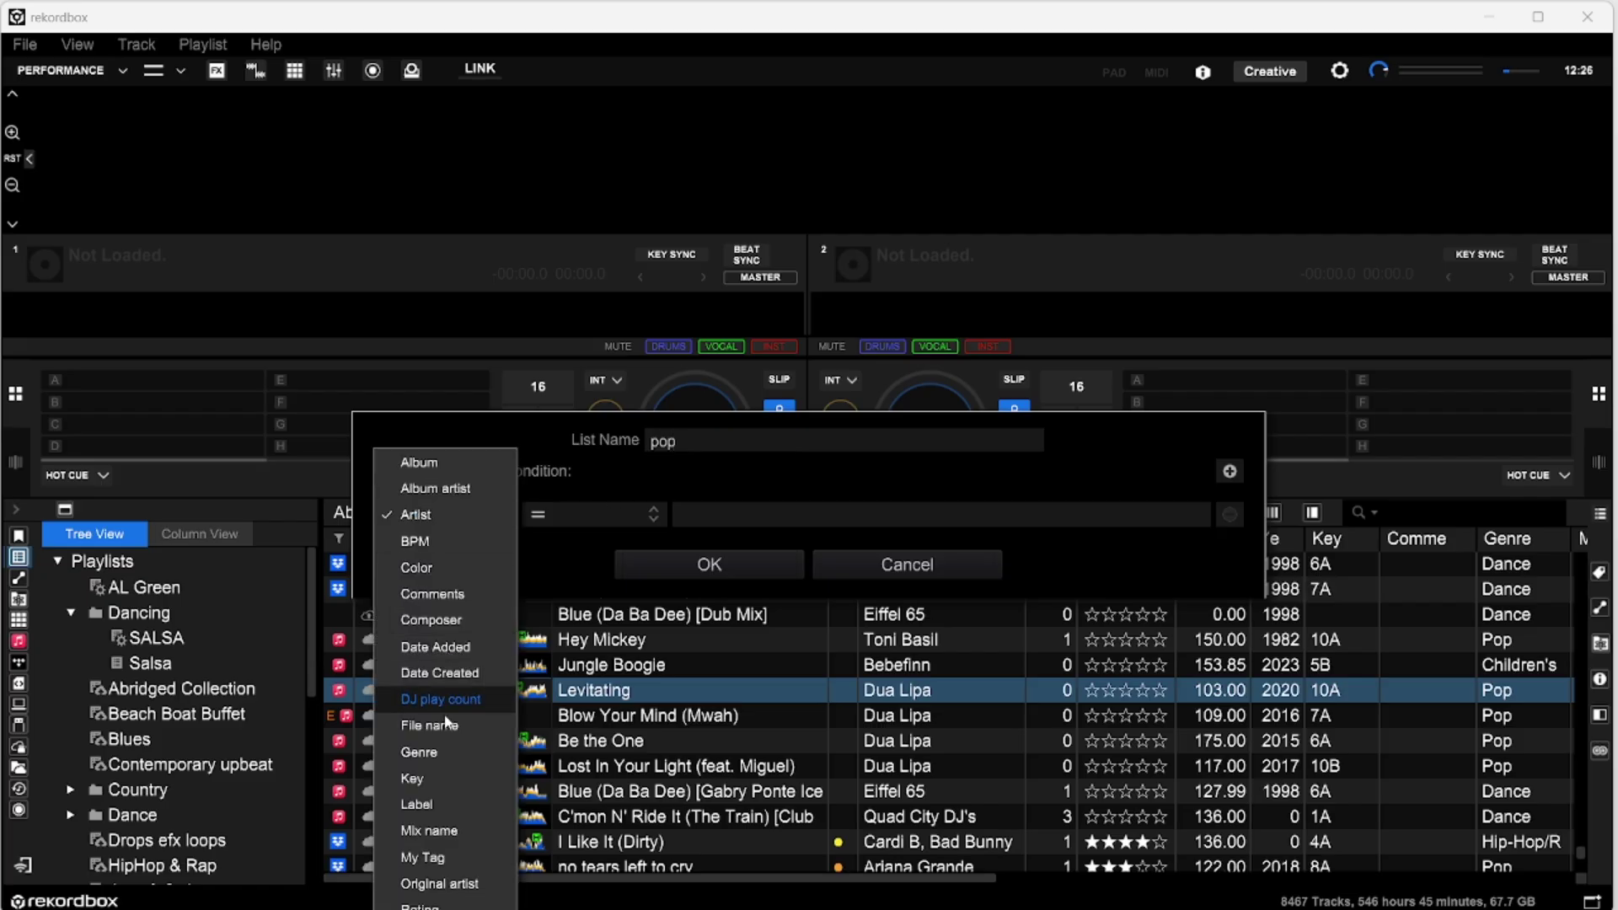
click(438, 751)
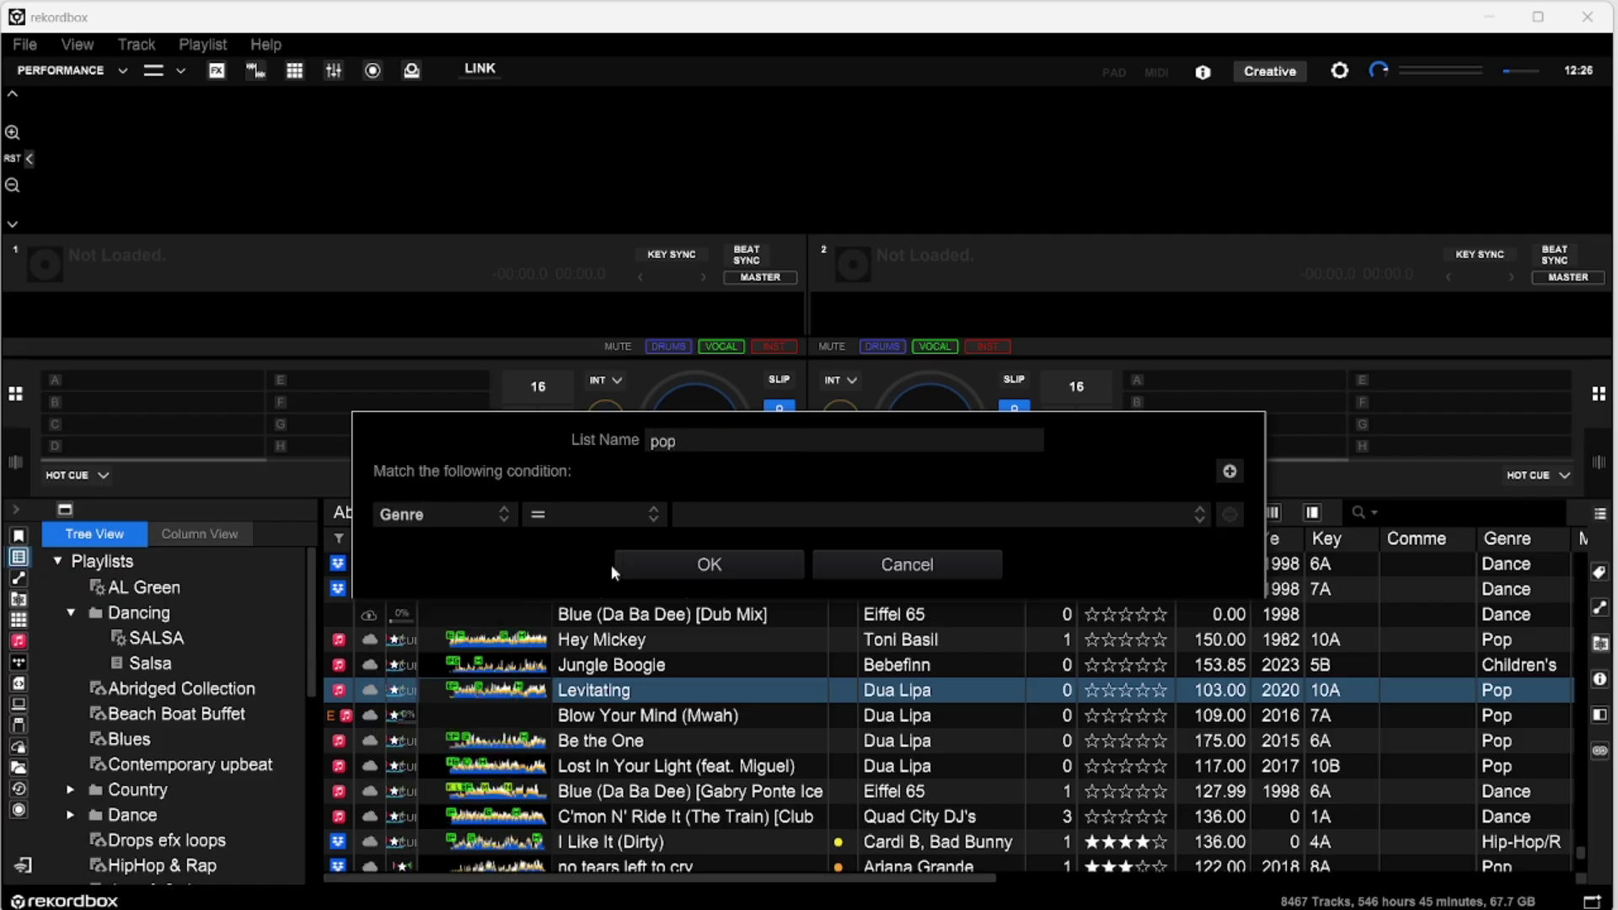
click(696, 507)
text(Pop)
click(698, 563)
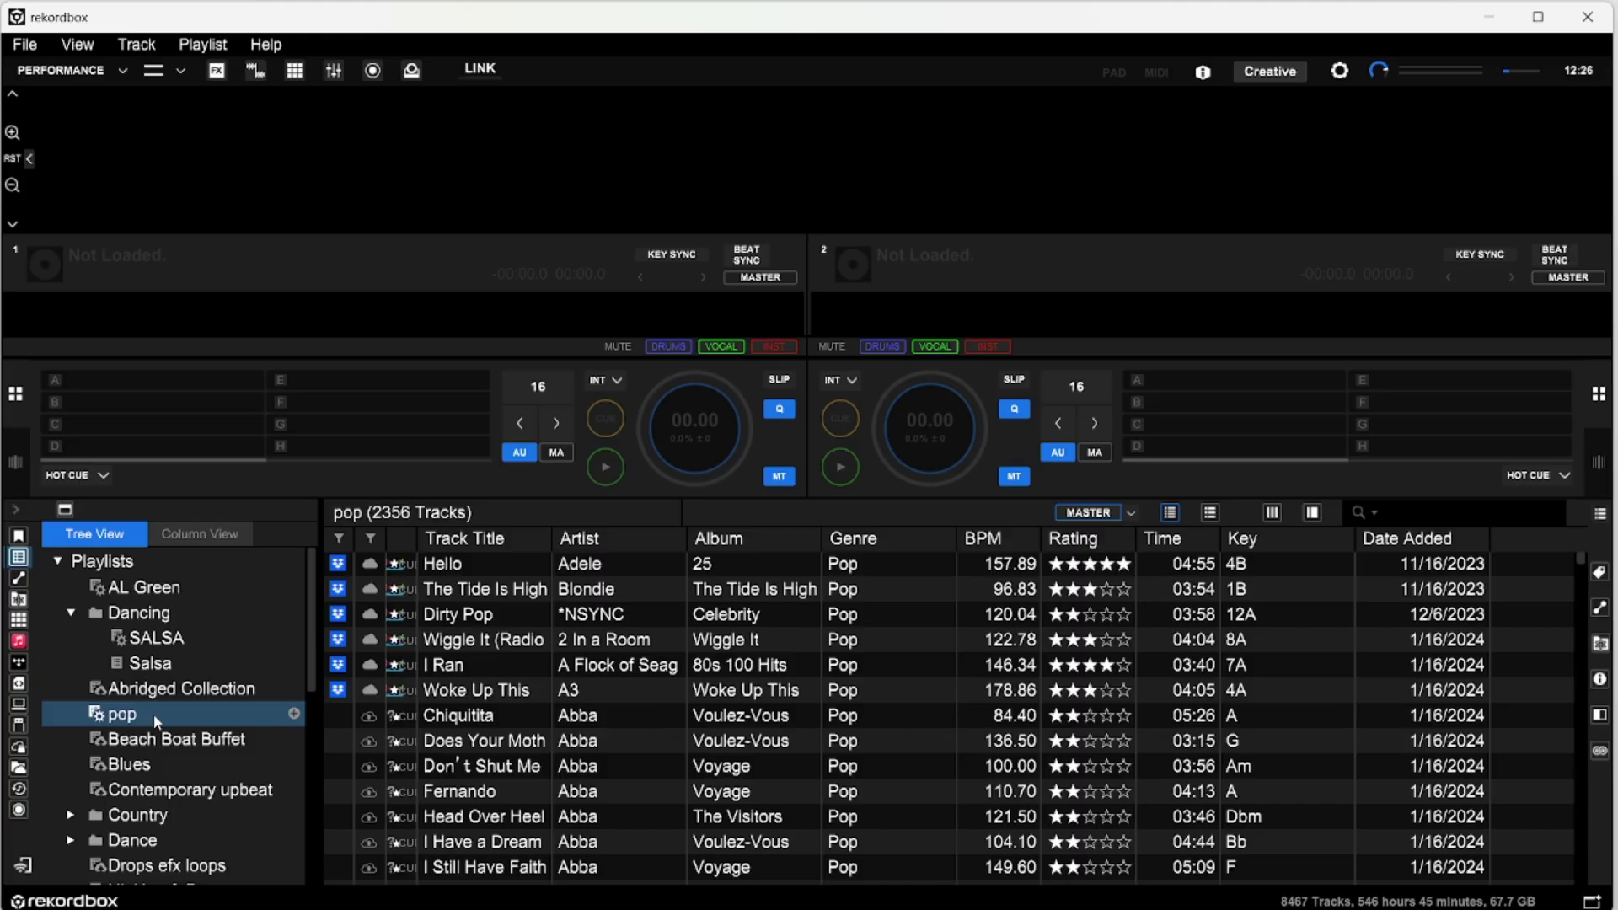
scroll(883, 683, down, 7)
- Delete the pop intelligent playlist
scroll(883, 683, up, 7)
right_click(161, 714)
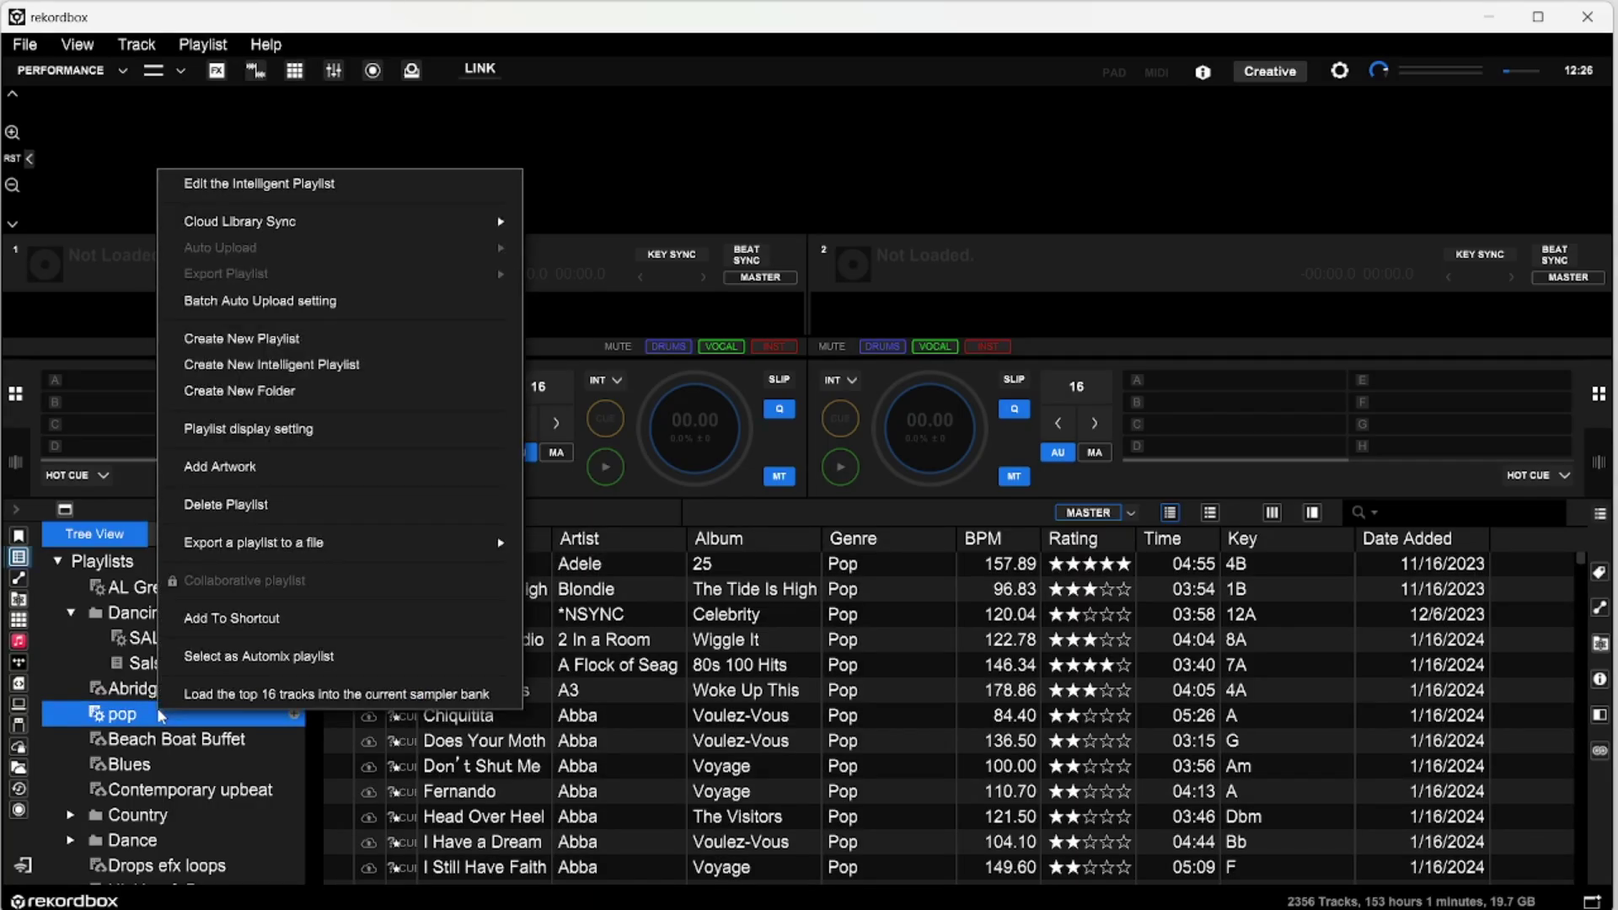
click(246, 512)
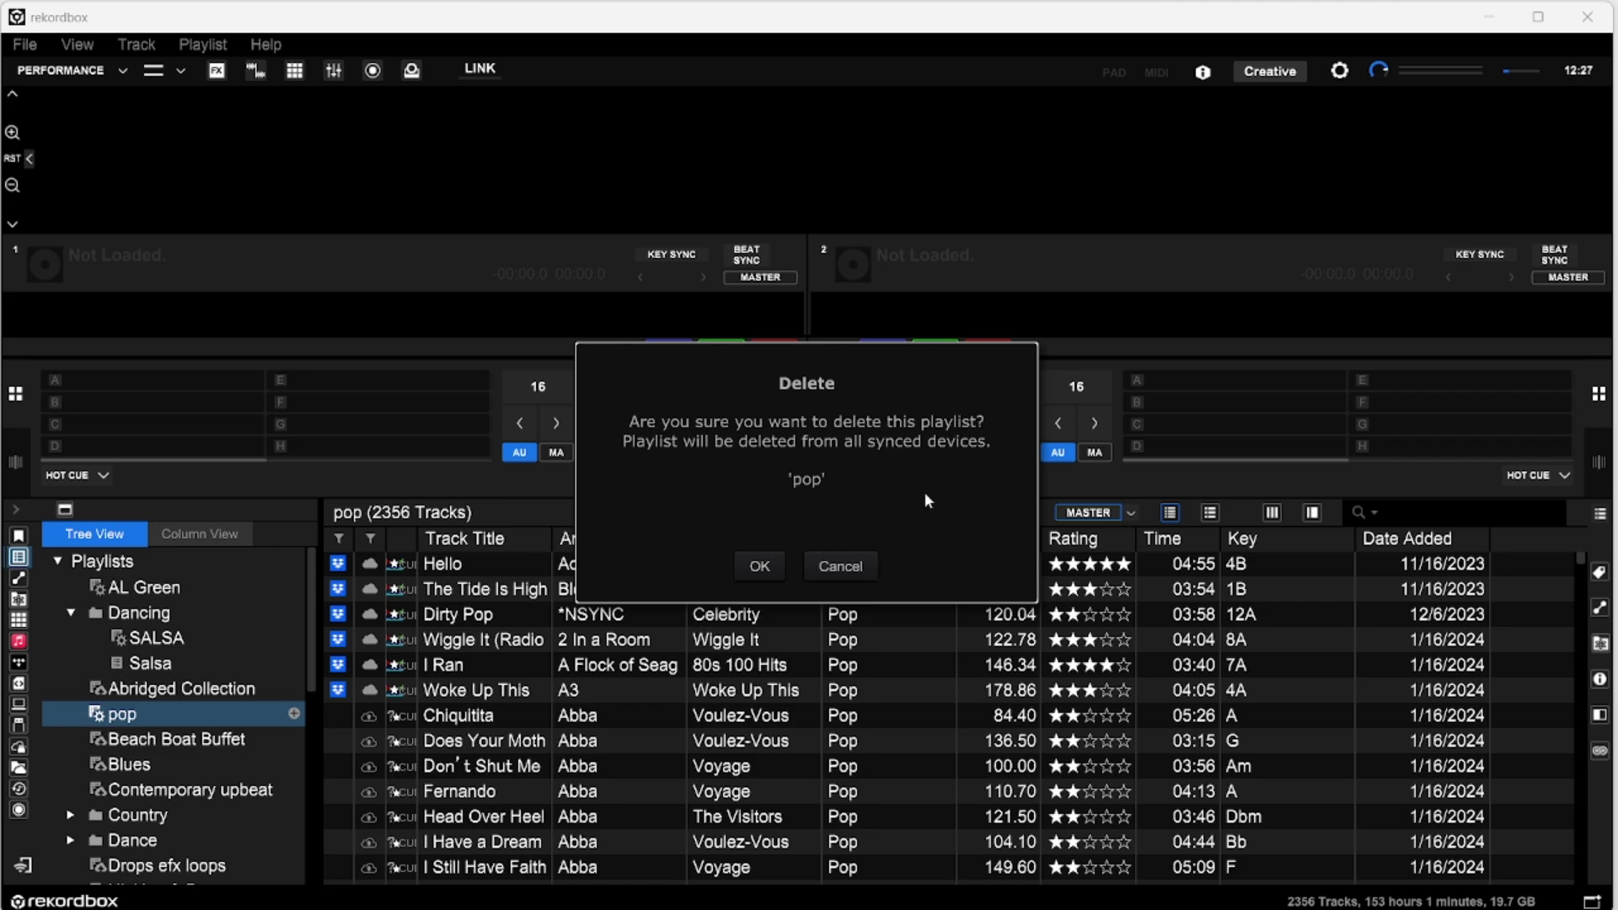
click(754, 566)
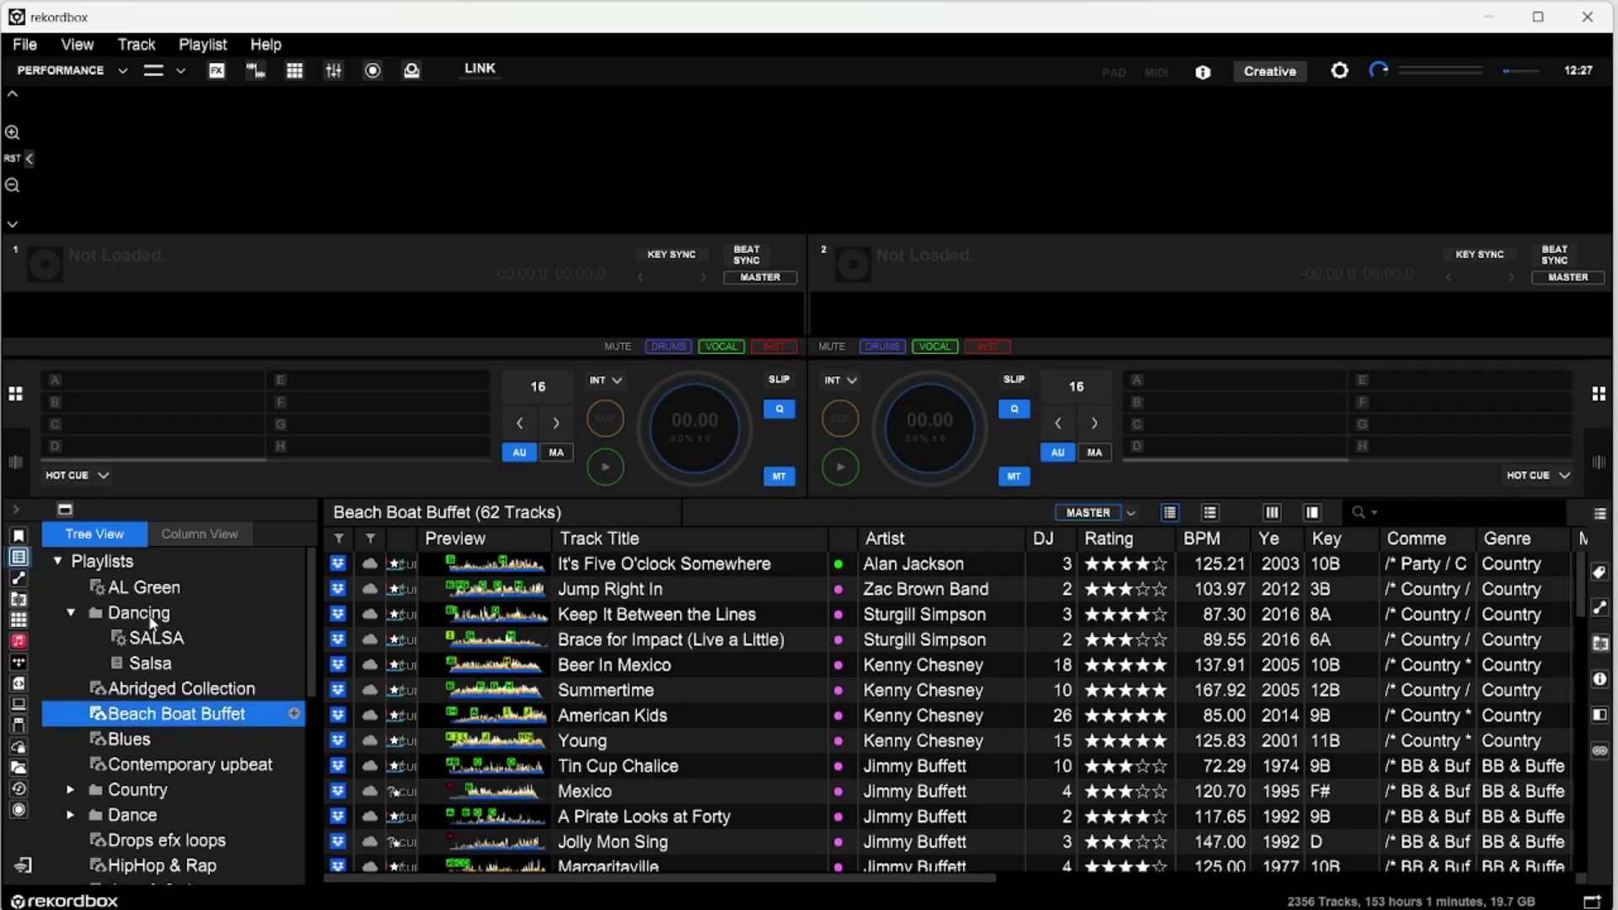
- Delete the Dancing folder along with its SALSA and Salsa playlists
click(145, 617)
right_click(146, 619)
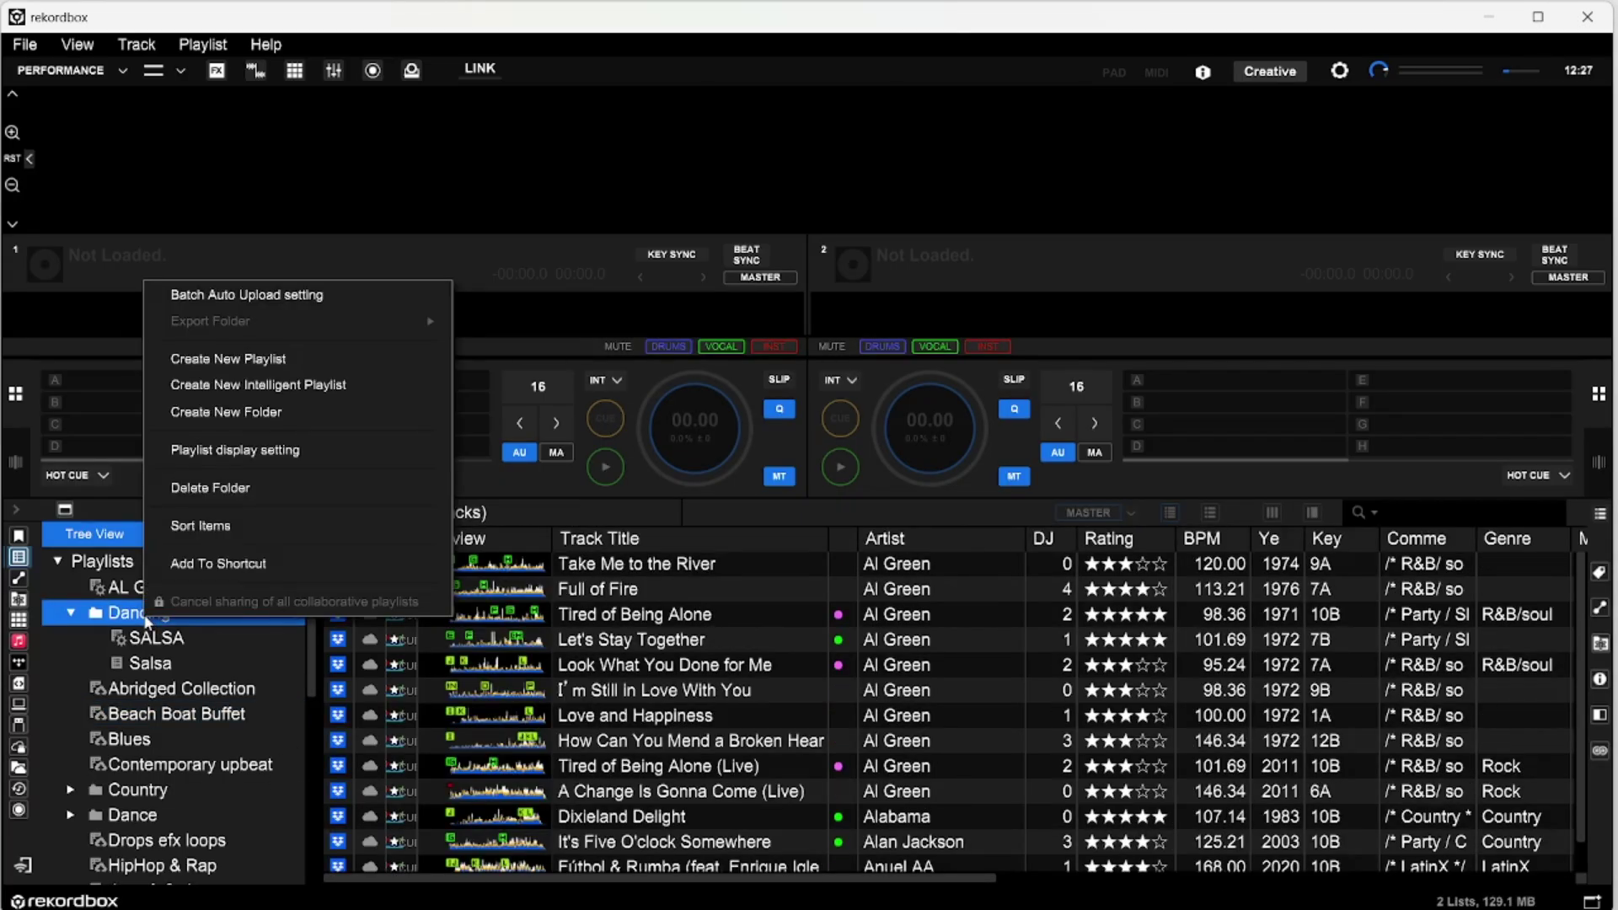
click(216, 488)
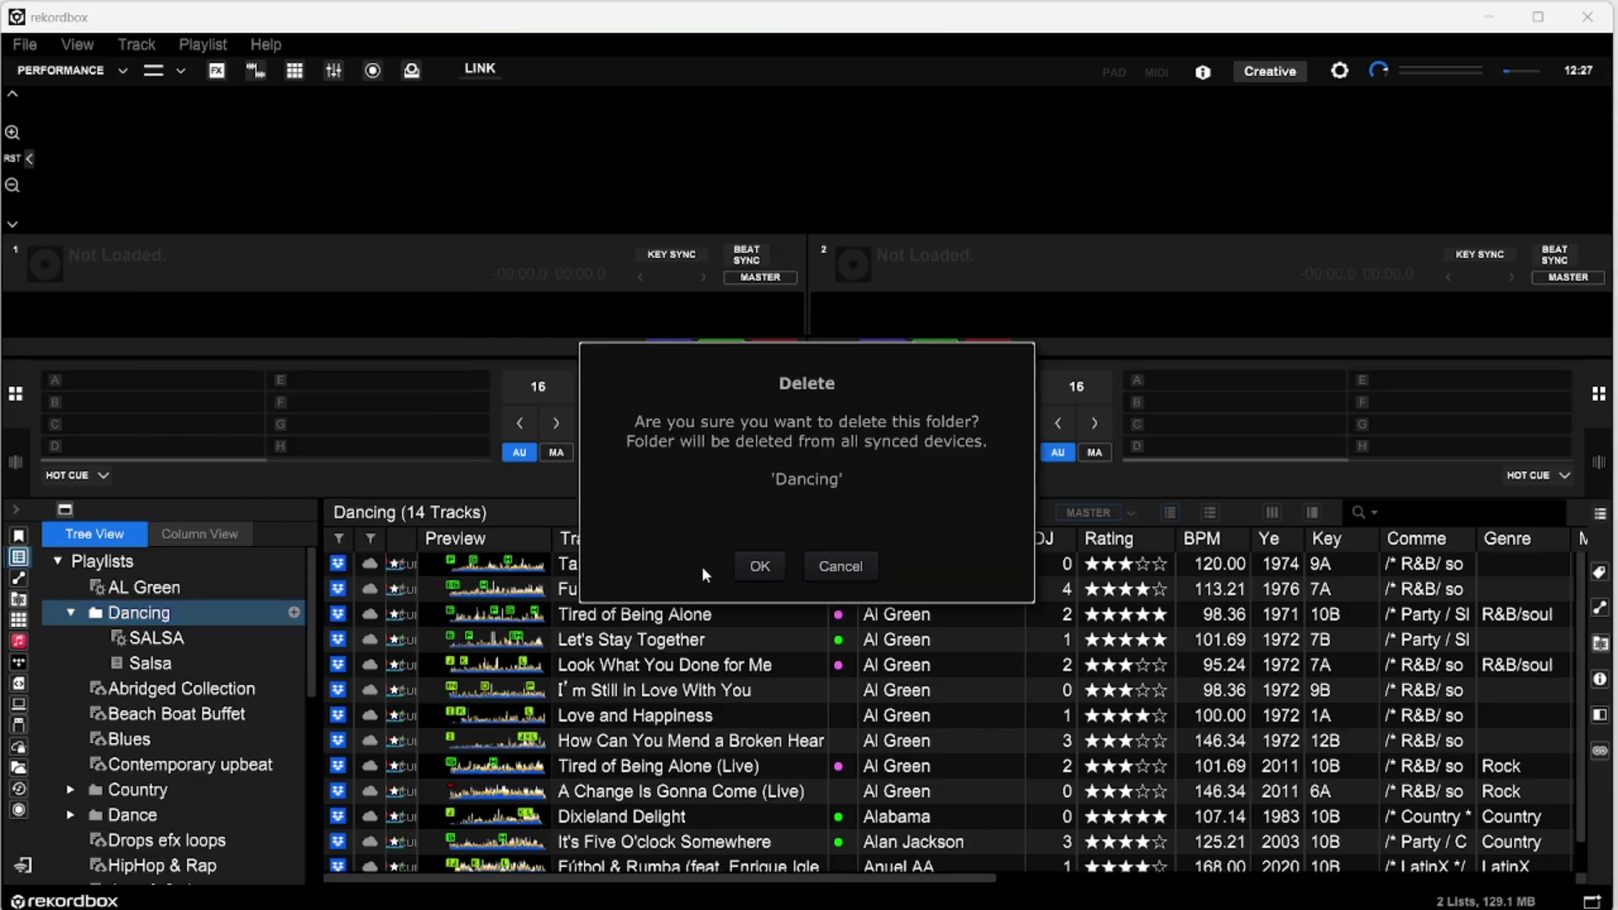
click(758, 570)
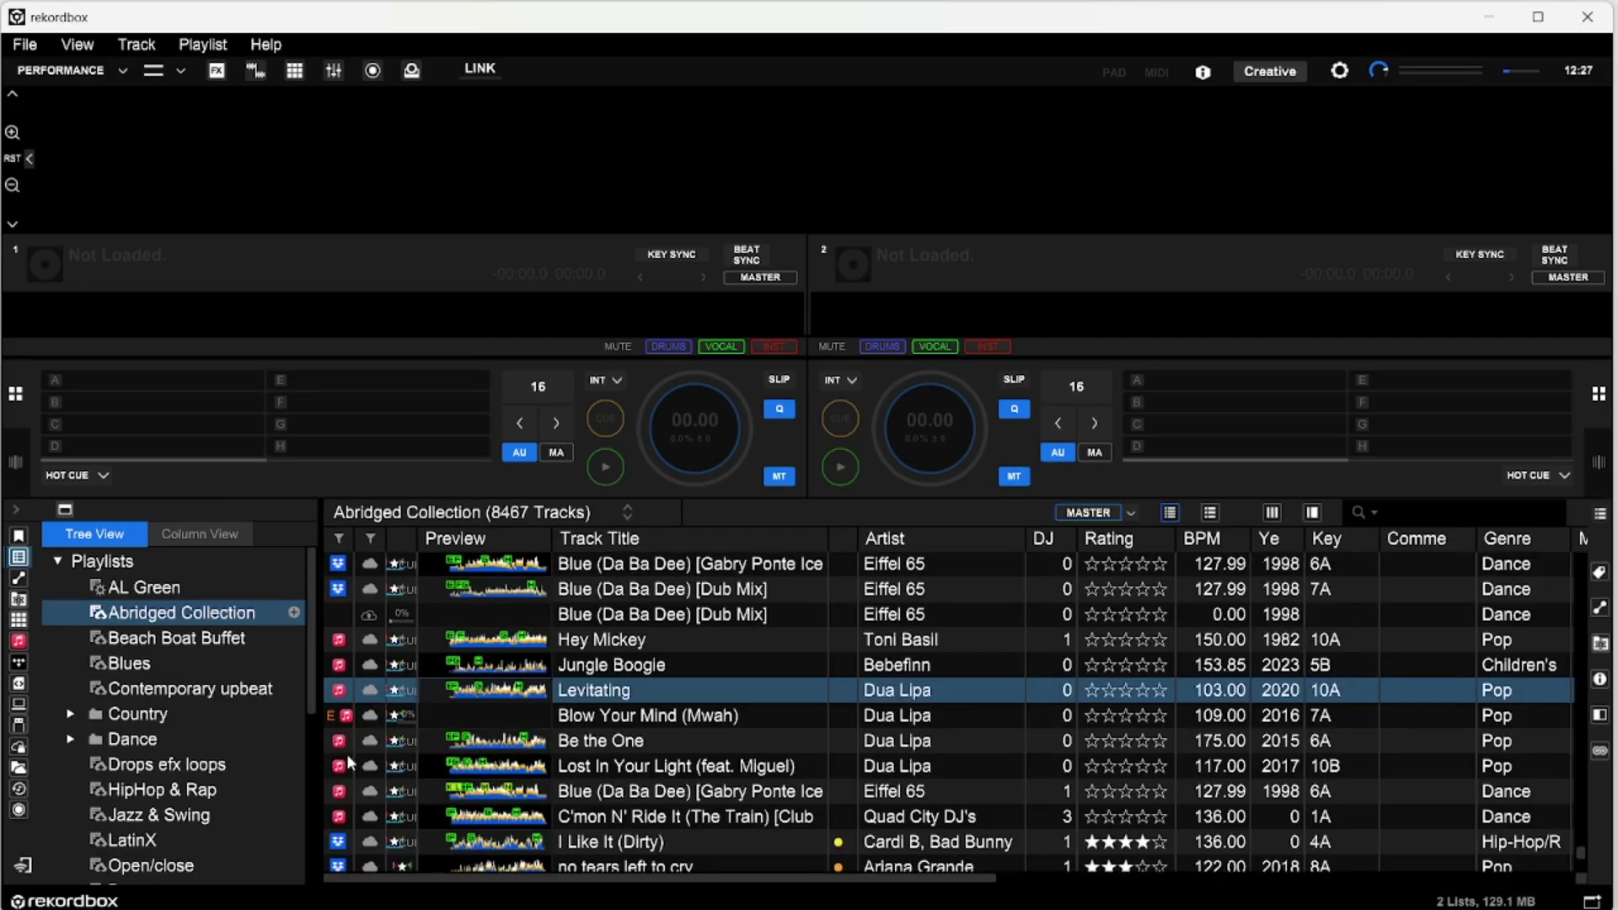